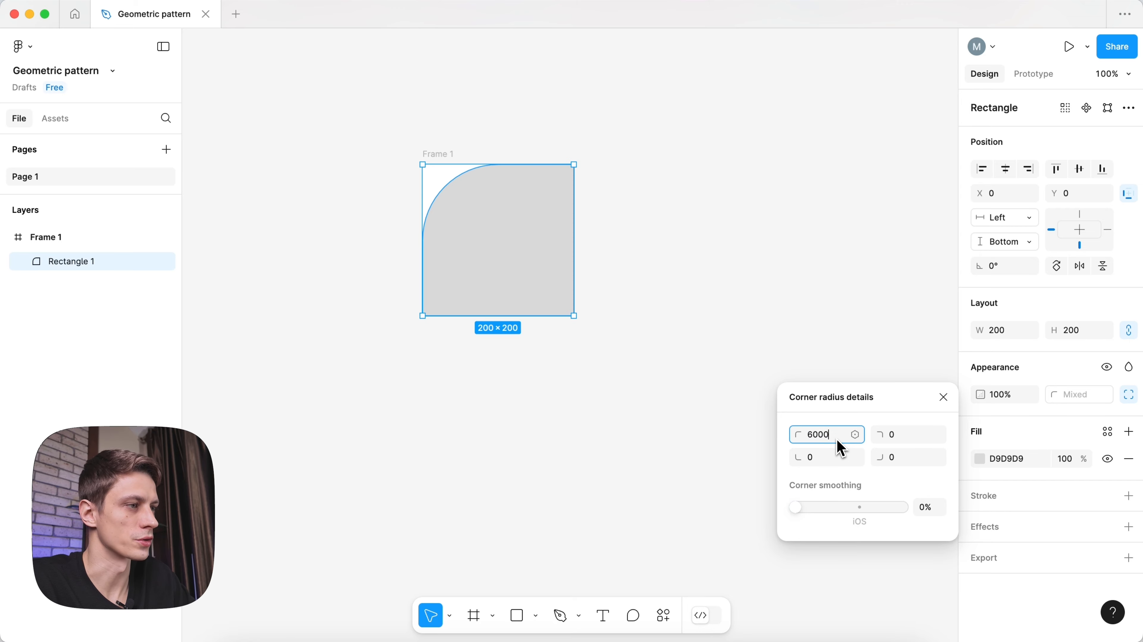
# - Set Rectangle 1's top-left corner radius to 600 so it forms a quarter-circle
pyautogui.press('BackSpace')
pyautogui.press('Return')
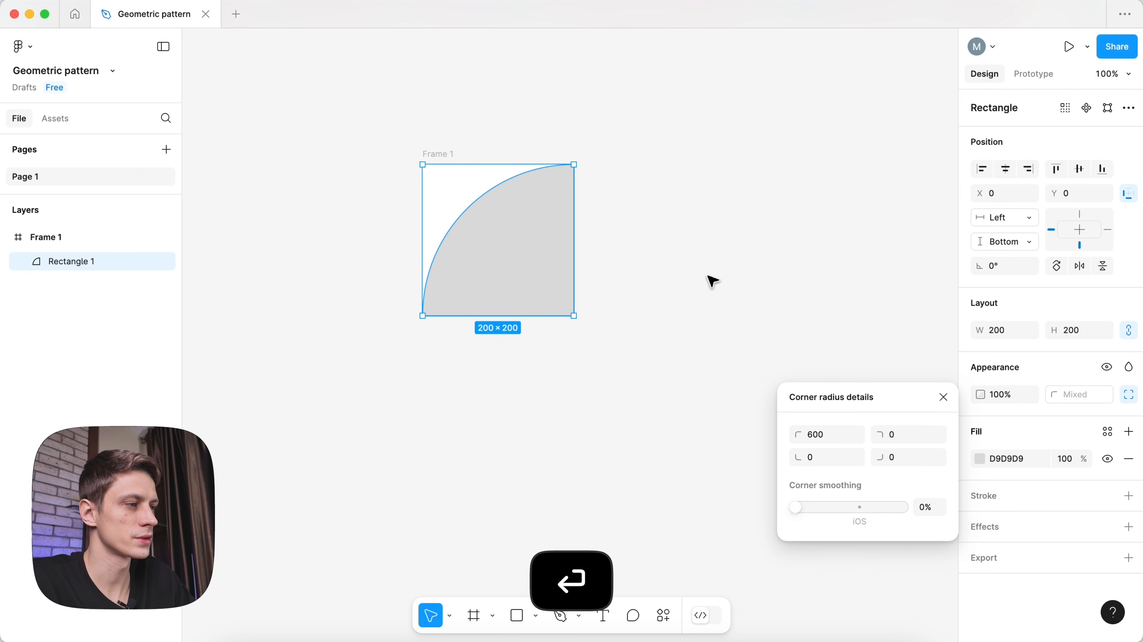
pyautogui.click(713, 281)
# - Fill Frame 1 with yellow FFCE16
pyautogui.click(440, 154)
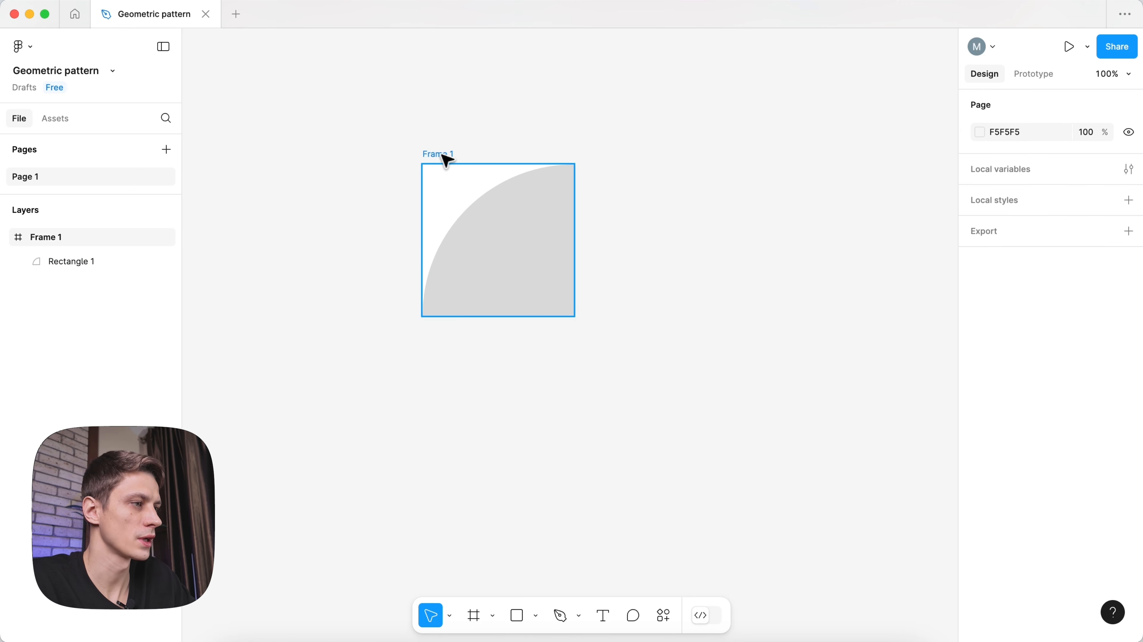
pyautogui.click(981, 435)
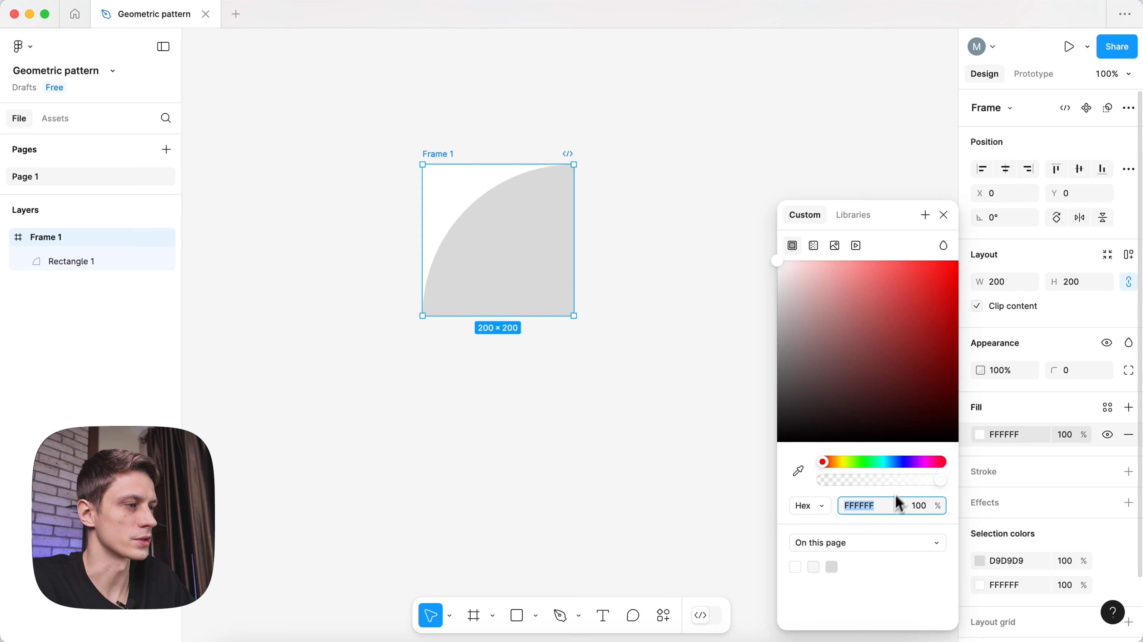
pyautogui.write('FFCE16')
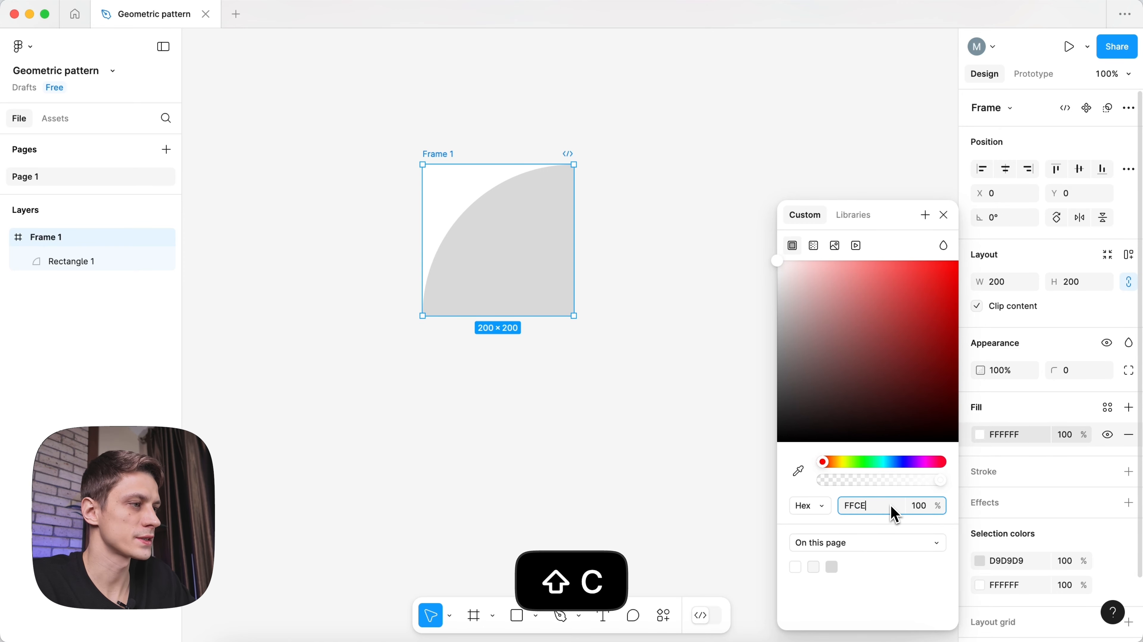
pyautogui.press('Return')
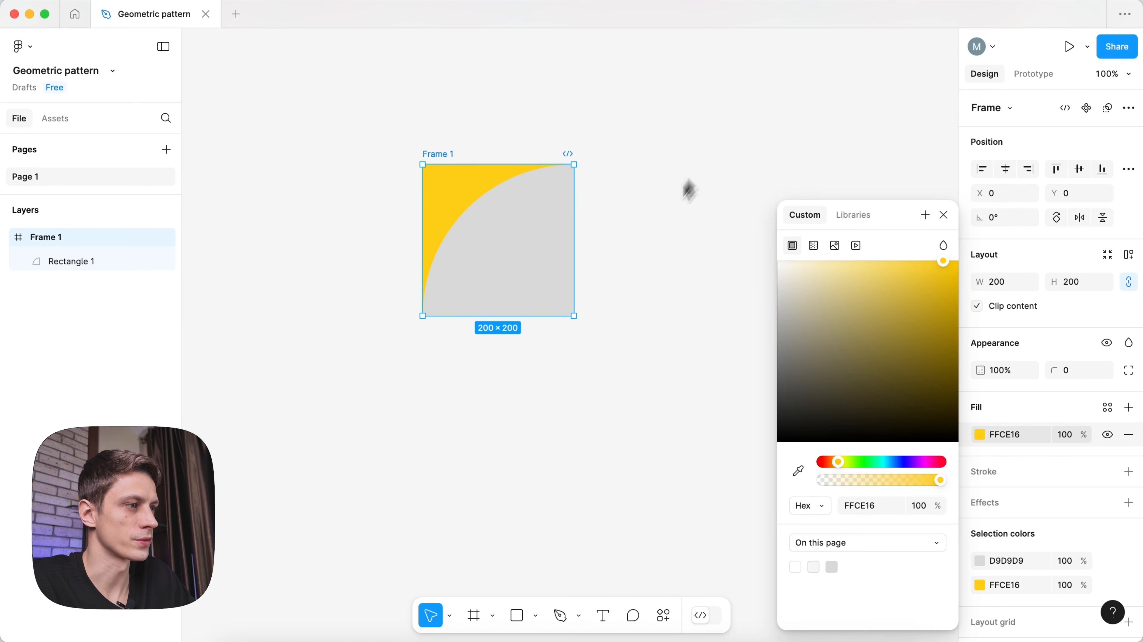
# - Colour the quarter-circle rectangle red FF3817
pyautogui.press('Return')
pyautogui.click(980, 458)
pyautogui.write('FF3817')
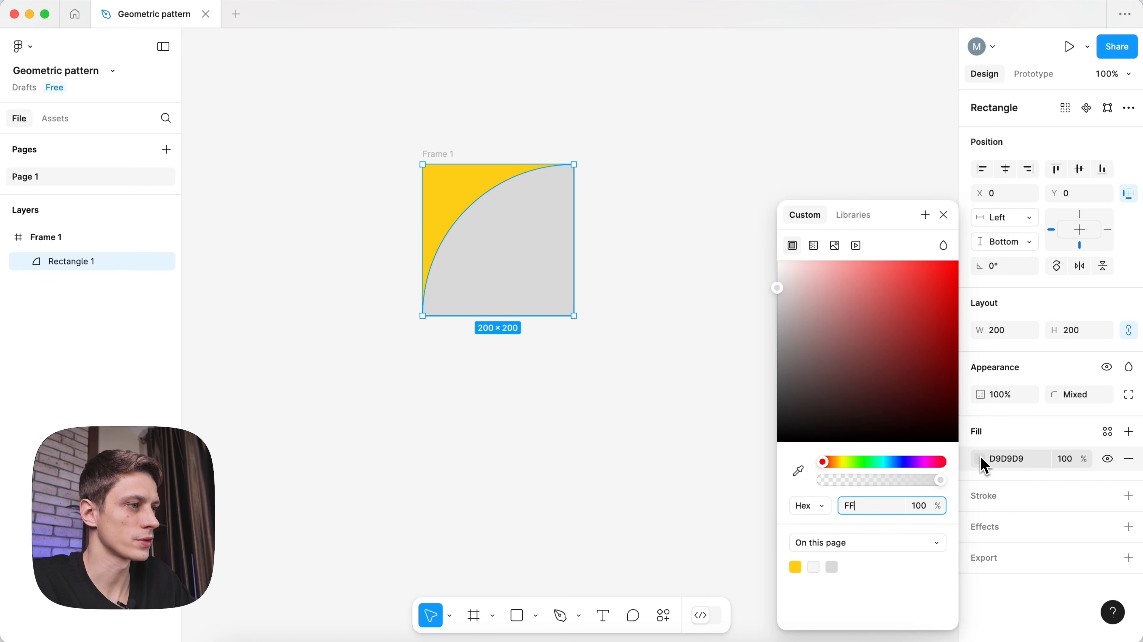
pyautogui.press('Return')
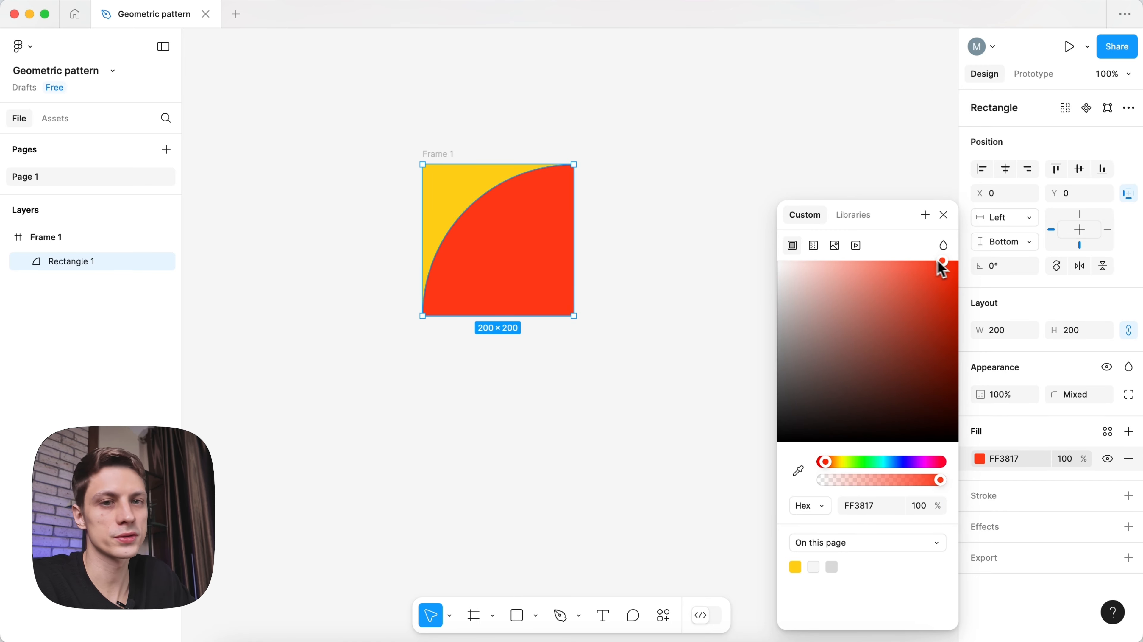
pyautogui.click(943, 215)
pyautogui.click(686, 209)
# - Duplicate Frame 1 to its right as Frame 2
pyautogui.scroll(-1, 685, 209)
pyautogui.press('space')
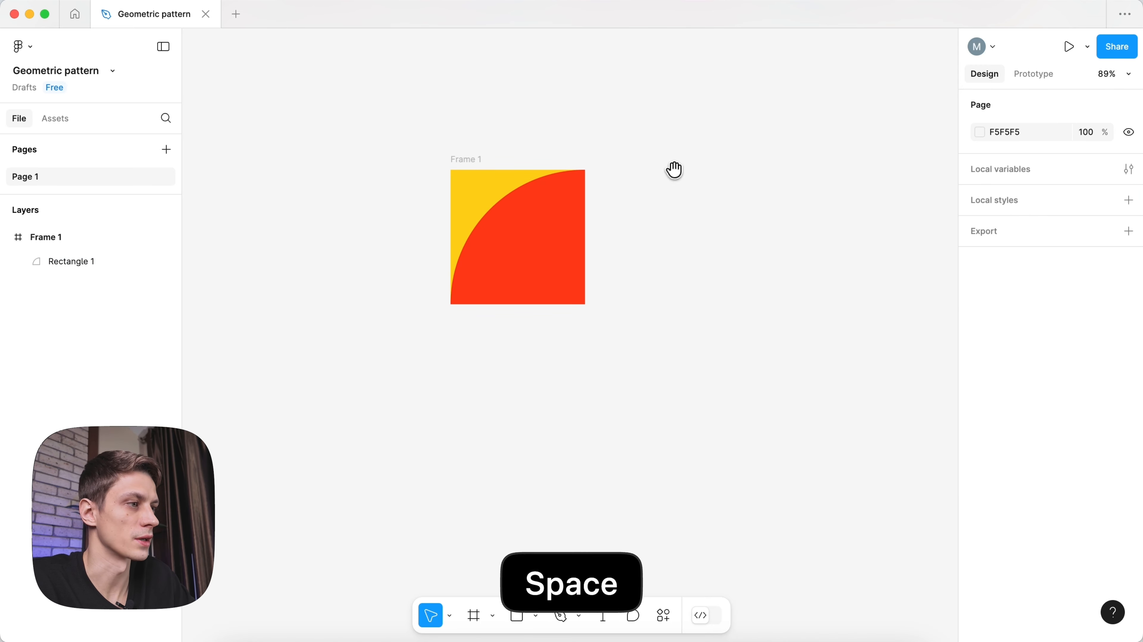
pyautogui.moveTo(674, 170); pyautogui.dragTo(652, 239)
pyautogui.moveTo(447, 229); pyautogui.dragTo(582, 228)
pyautogui.click(640, 182)
pyautogui.press('space')
pyautogui.moveTo(686, 201); pyautogui.dragTo(668, 202)
pyautogui.scroll(2, 668, 202)
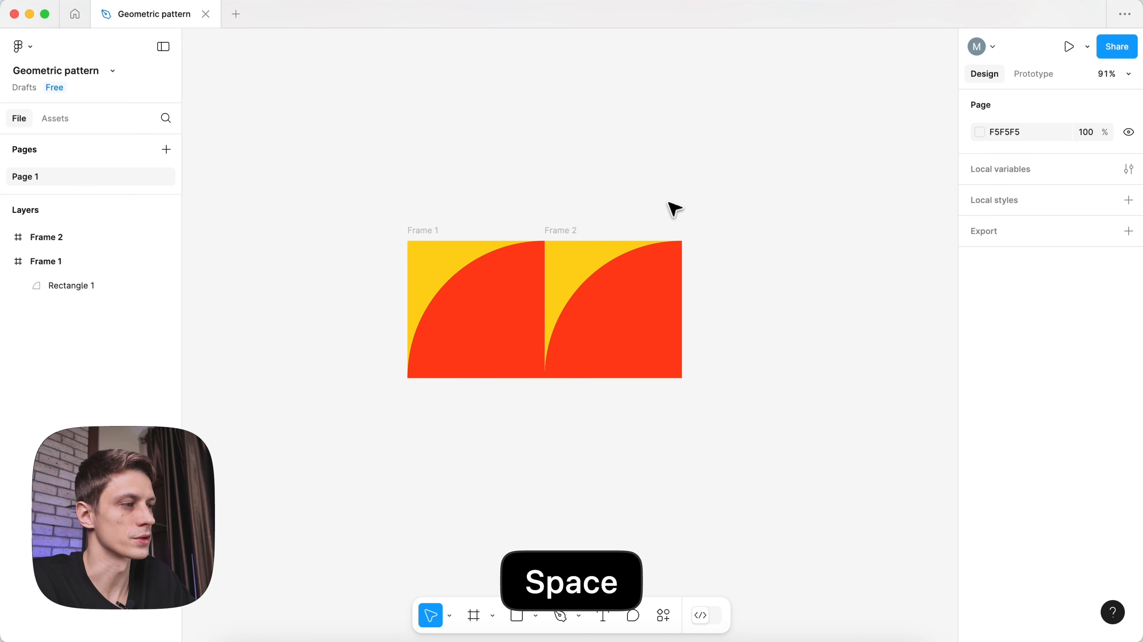
# - Delete Frame 2's quarter-circle and fill Frame 2 blue-violet 3A06C9
pyautogui.click(620, 298)
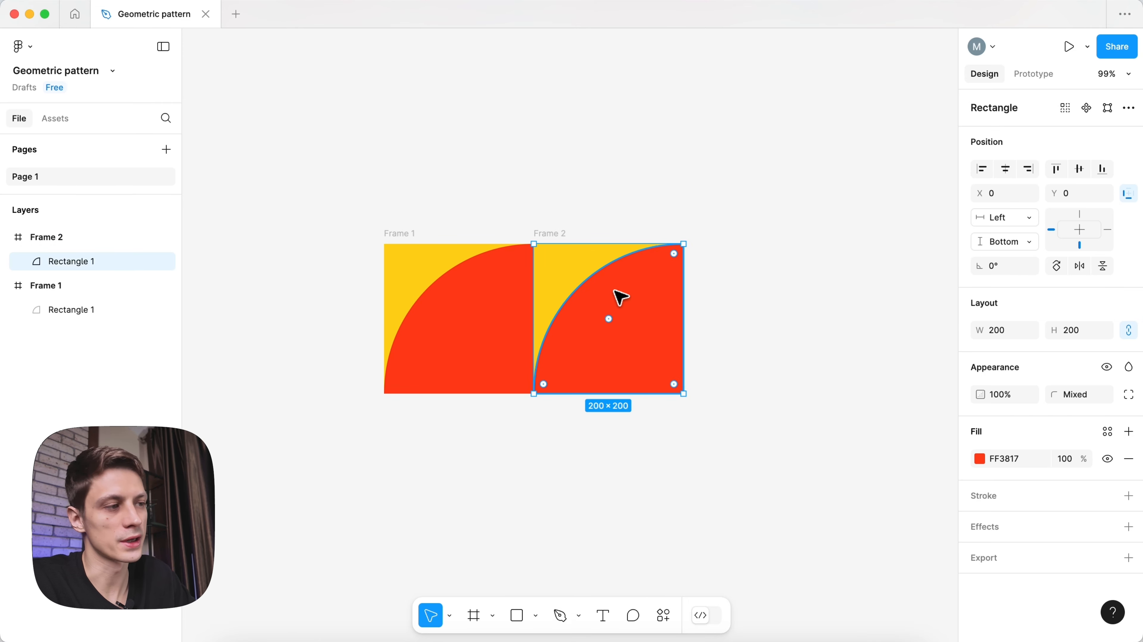
pyautogui.press('BackSpace')
pyautogui.click(567, 240)
pyautogui.click(1015, 435)
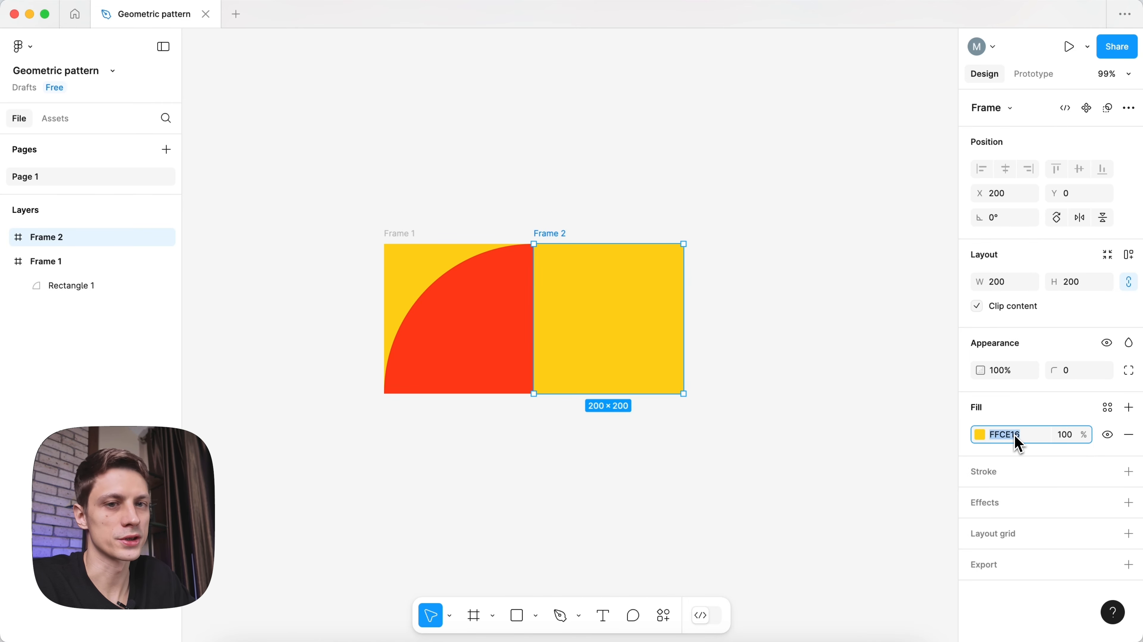
pyautogui.write('3A06C9')
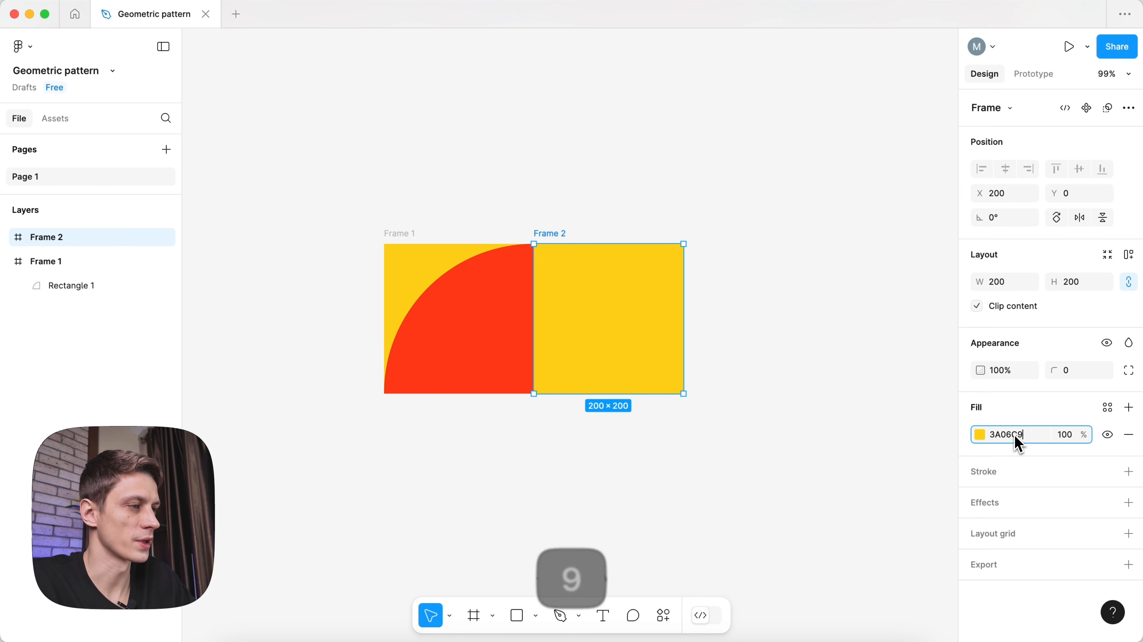
pyautogui.press('Return')
pyautogui.click(844, 368)
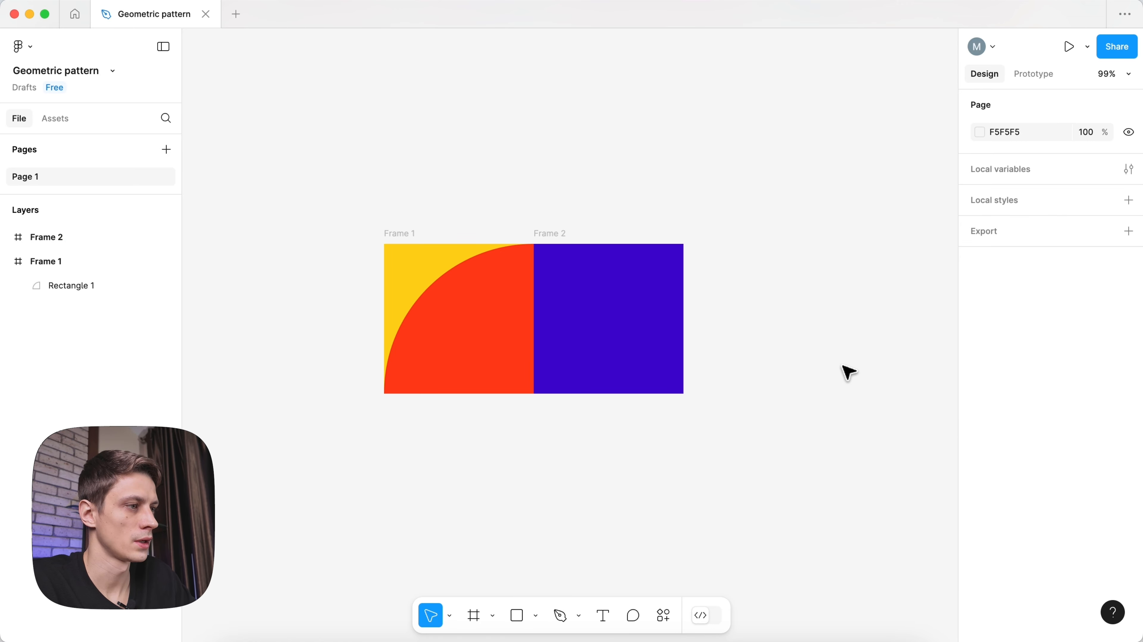
# - Draw a tall thin bar 4 wide inside Frame 2
pyautogui.press('r')
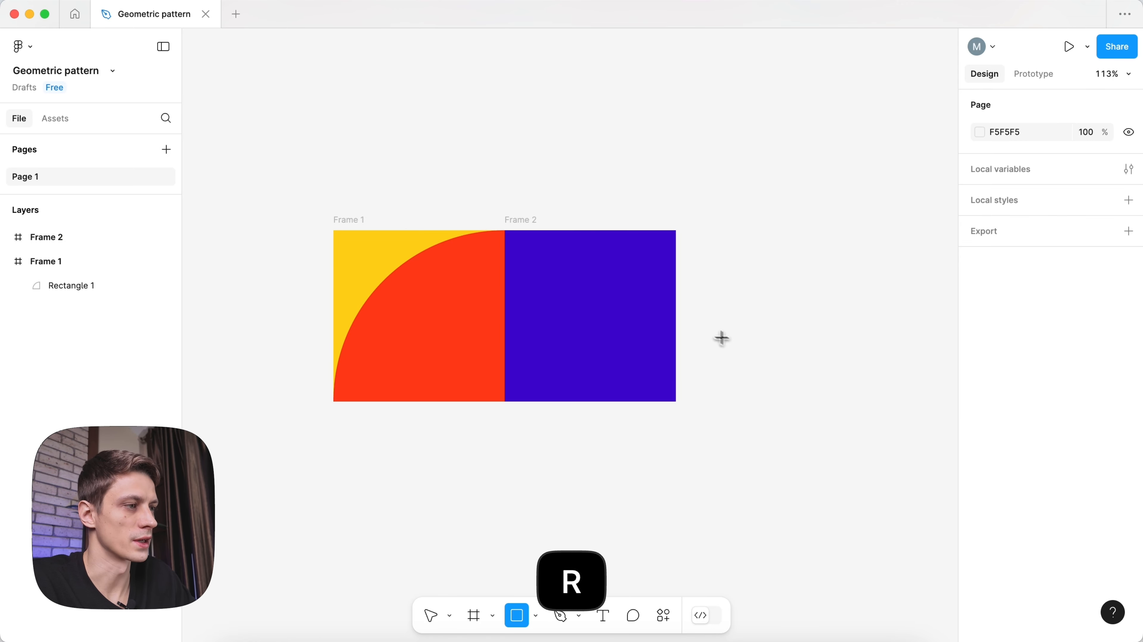
pyautogui.scroll(5, 733, 332)
pyautogui.moveTo(535, 197); pyautogui.dragTo(559, 443)
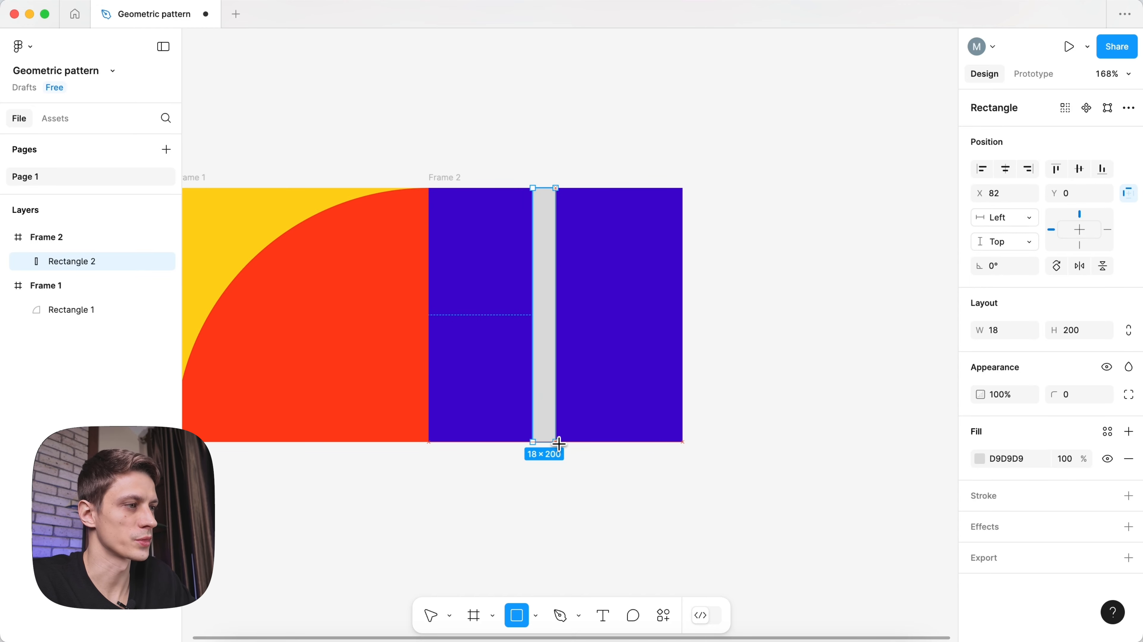
pyautogui.click(1002, 331)
pyautogui.write('4')
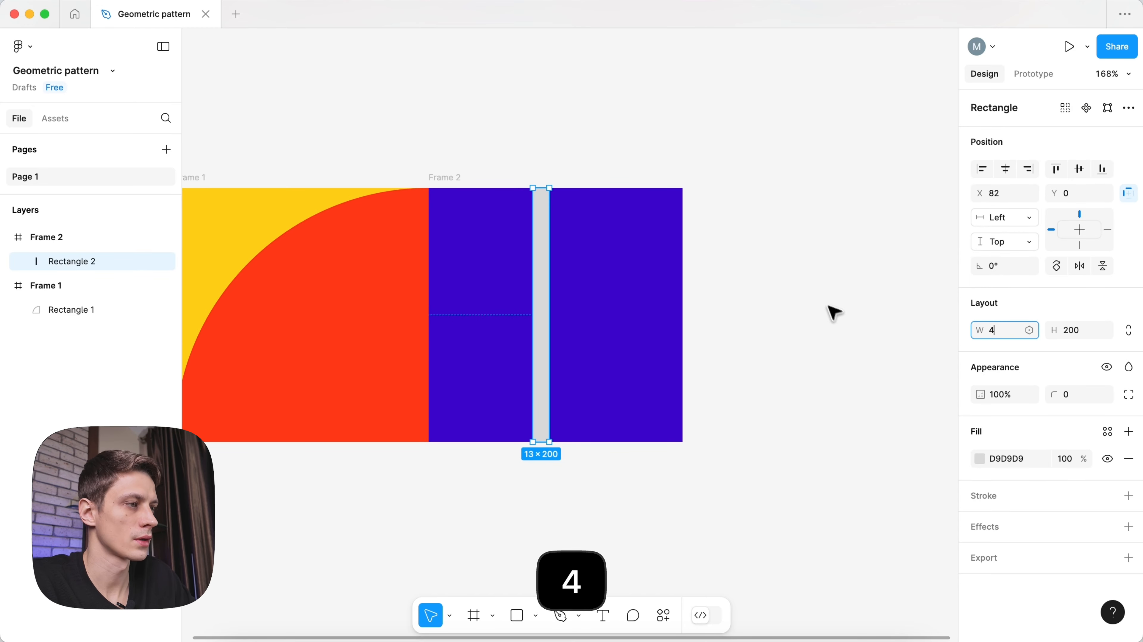
pyautogui.press('Return')
# - Centre the bar horizontally and vertically in Frame 2
pyautogui.click(536, 286)
pyautogui.hotkey('alt', 'h')
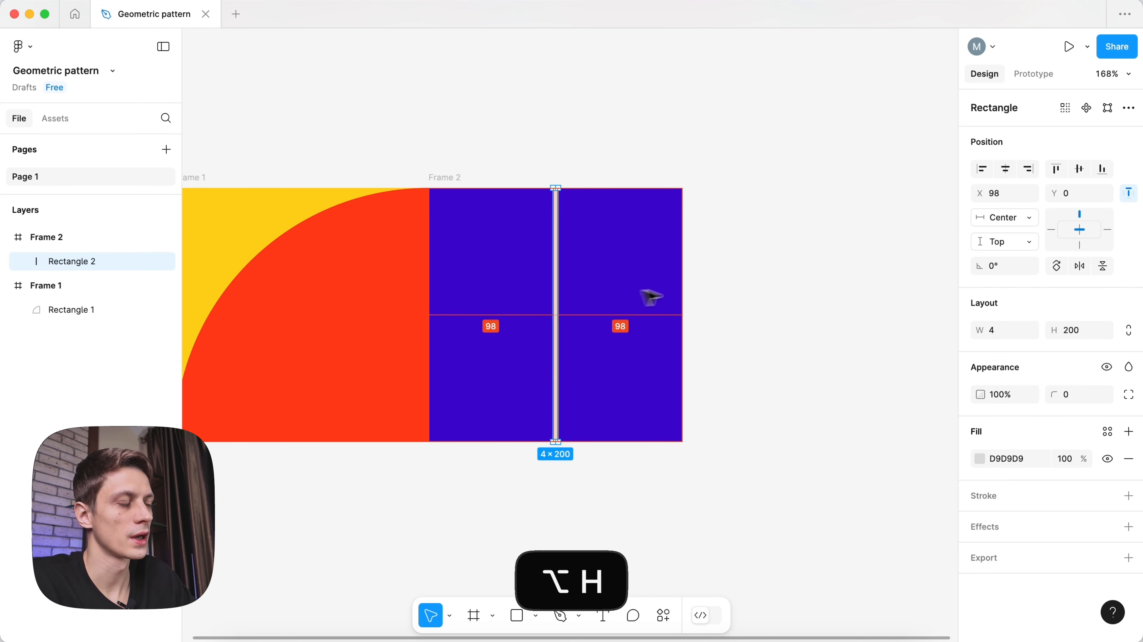
pyautogui.hotkey('alt', 'v')
pyautogui.click(763, 271)
pyautogui.click(557, 248)
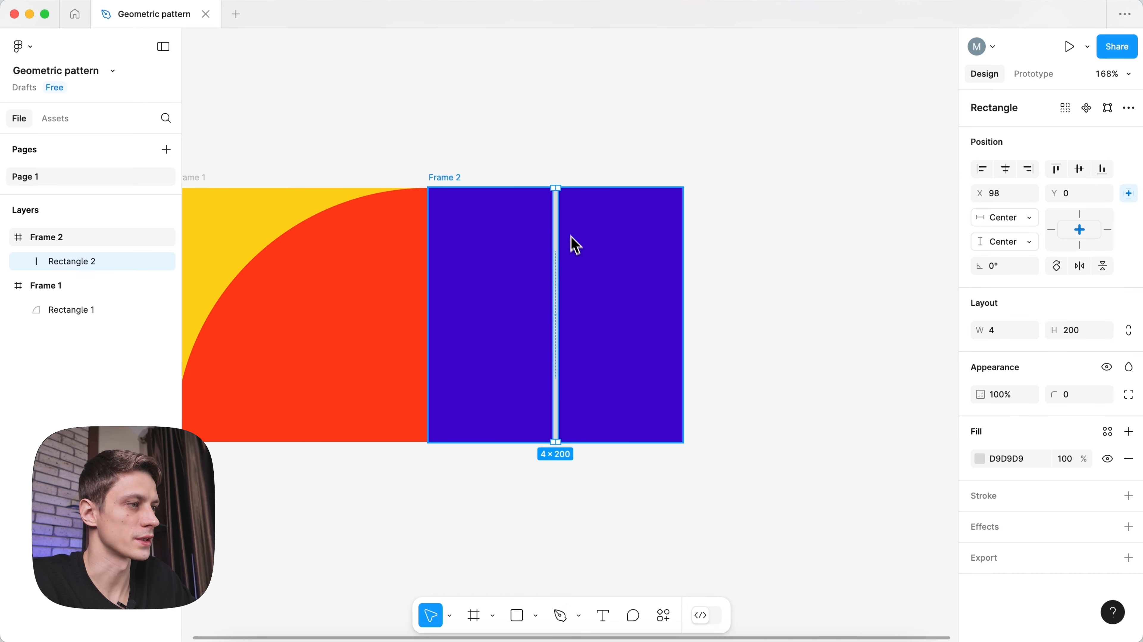
# - Repeat rotated 15° copies of the bar to form a twelve-bar starburst
pyautogui.press('super+d')
pyautogui.moveTo(564, 184); pyautogui.dragTo(586, 202)
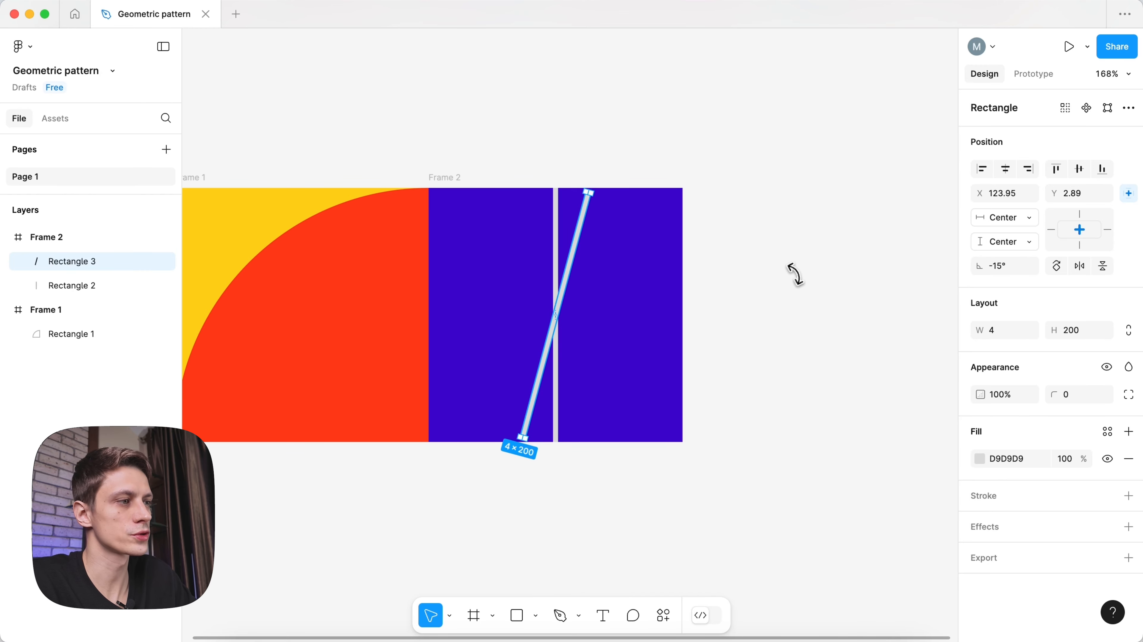
pyautogui.press('super+d')
pyautogui.press('super+d')
pyautogui.press('super+d')
pyautogui.press('super+d')
pyautogui.press('super+d')
pyautogui.press('super+d')
pyautogui.press('super+d')
pyautogui.press('super+d')
pyautogui.press('super+d')
pyautogui.press('super+d')
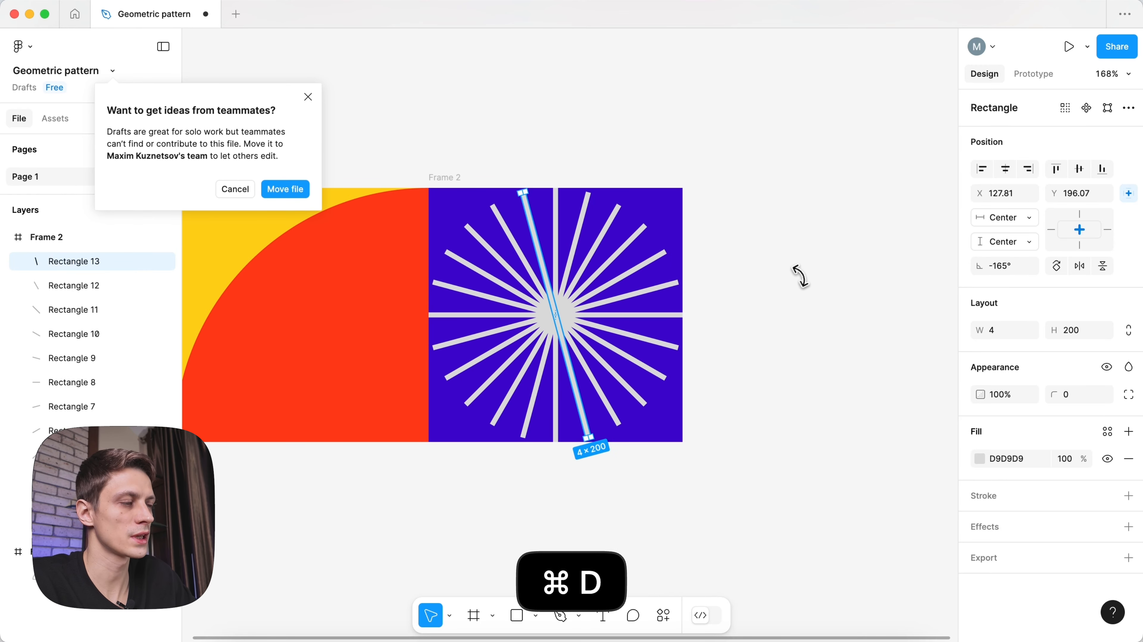
pyautogui.click(308, 97)
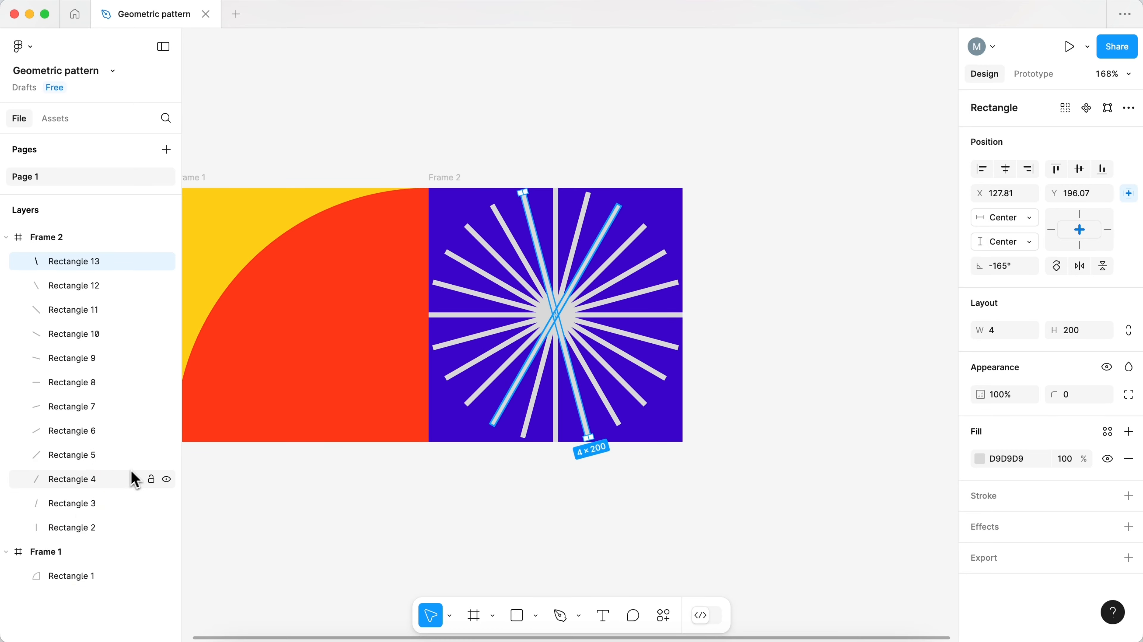
# - Group the twelve bars and fill them pale pink ECB8FF
pyautogui.keyDown('shift'); pyautogui.click(90, 528); pyautogui.keyUp('shift')
pyautogui.press('super+g')
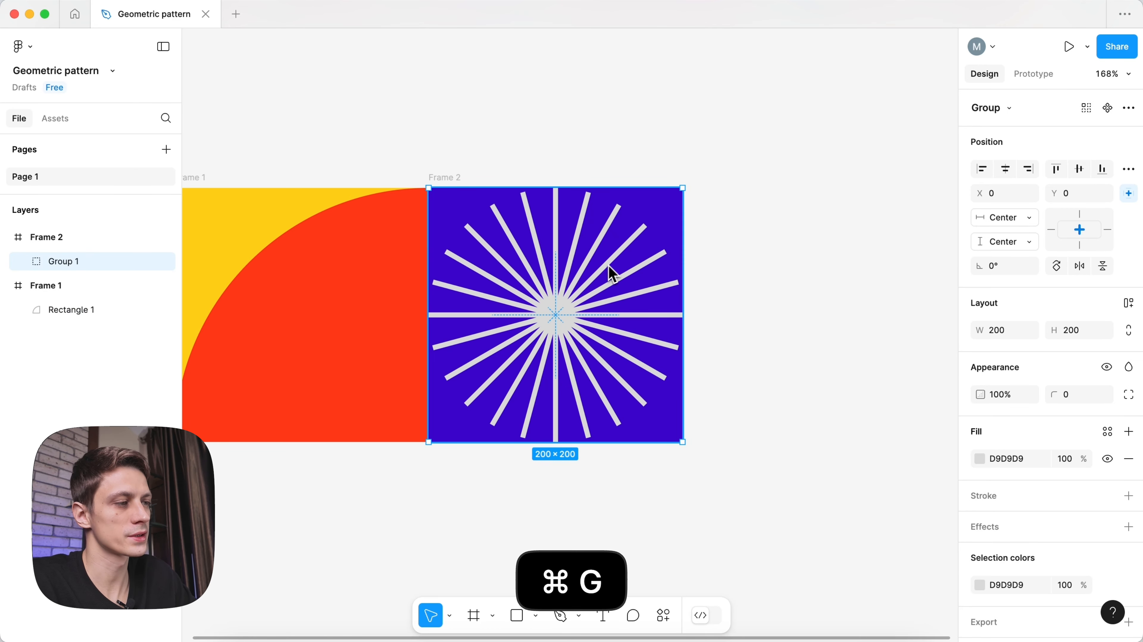
pyautogui.write('ECB8FF')
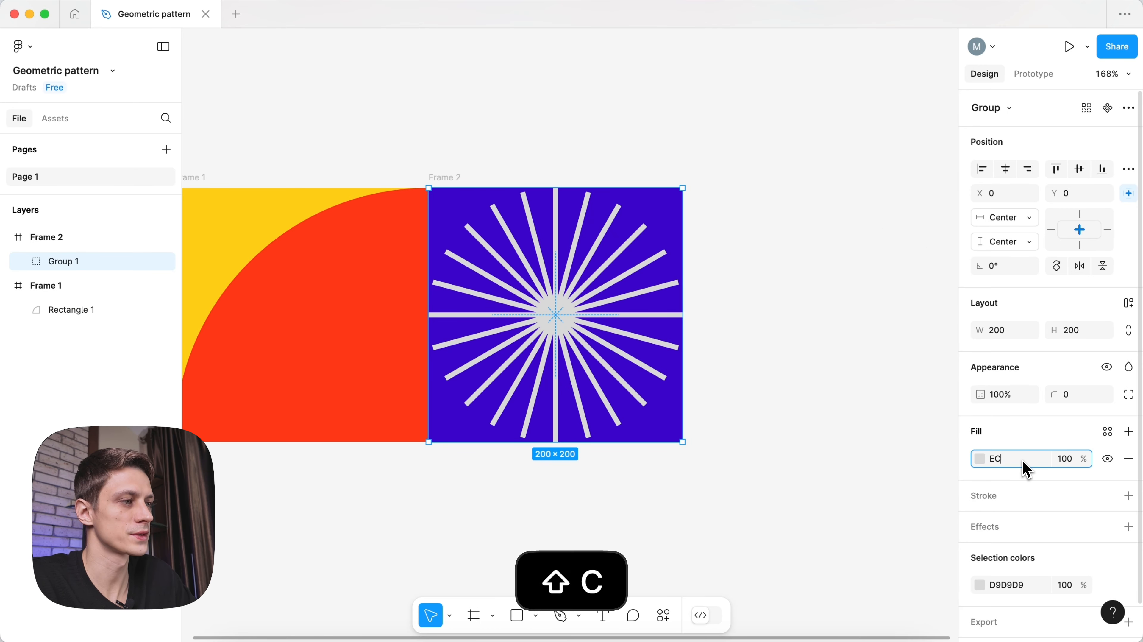
pyautogui.press('Return')
pyautogui.click(980, 458)
pyautogui.click(944, 214)
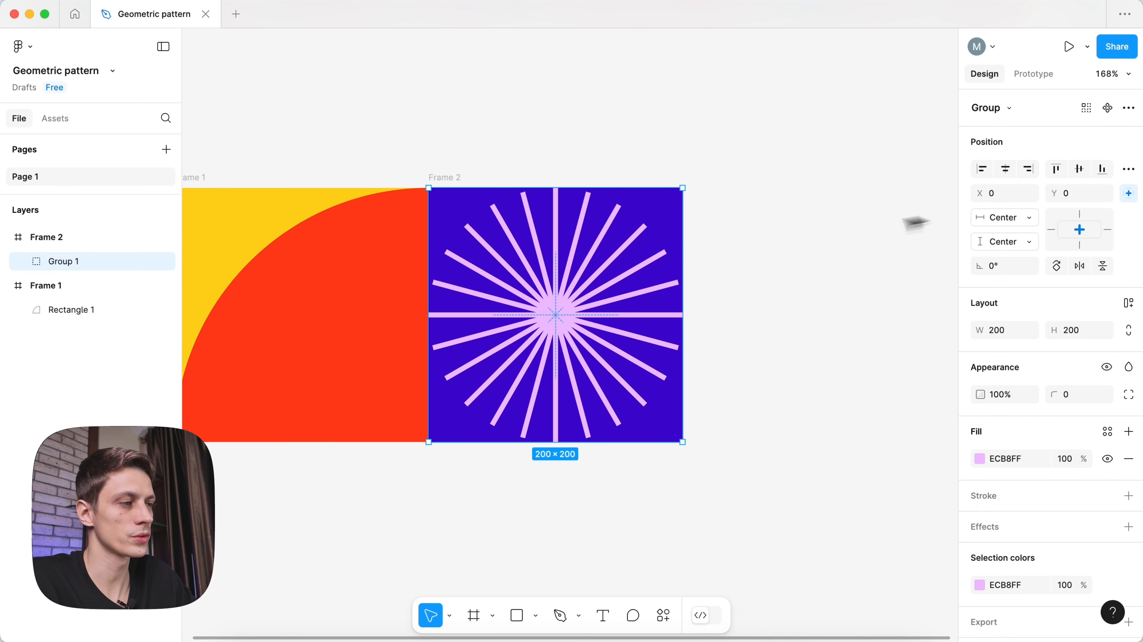
pyautogui.click(760, 293)
# - Wrap Frame 1 and Frame 2 in an auto-layout Frame 3 with 80 padding
pyautogui.hotkey('shift', '1')
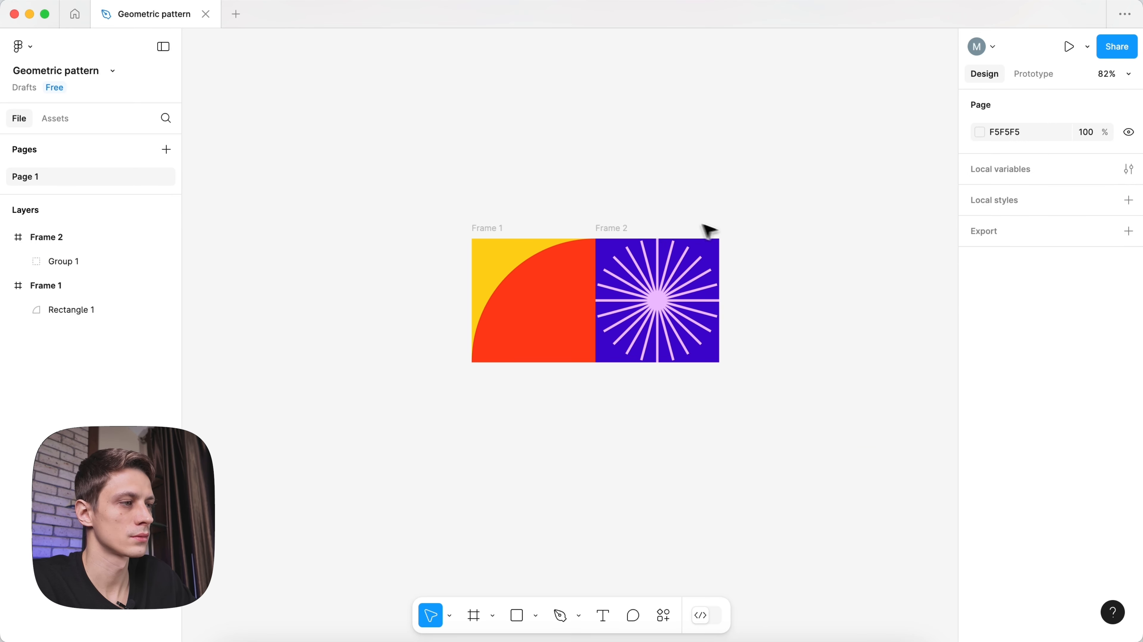
pyautogui.click(620, 228)
pyautogui.keyDown('shift'); pyautogui.click(504, 227); pyautogui.keyUp('shift')
pyautogui.hotkey('shift', 'a')
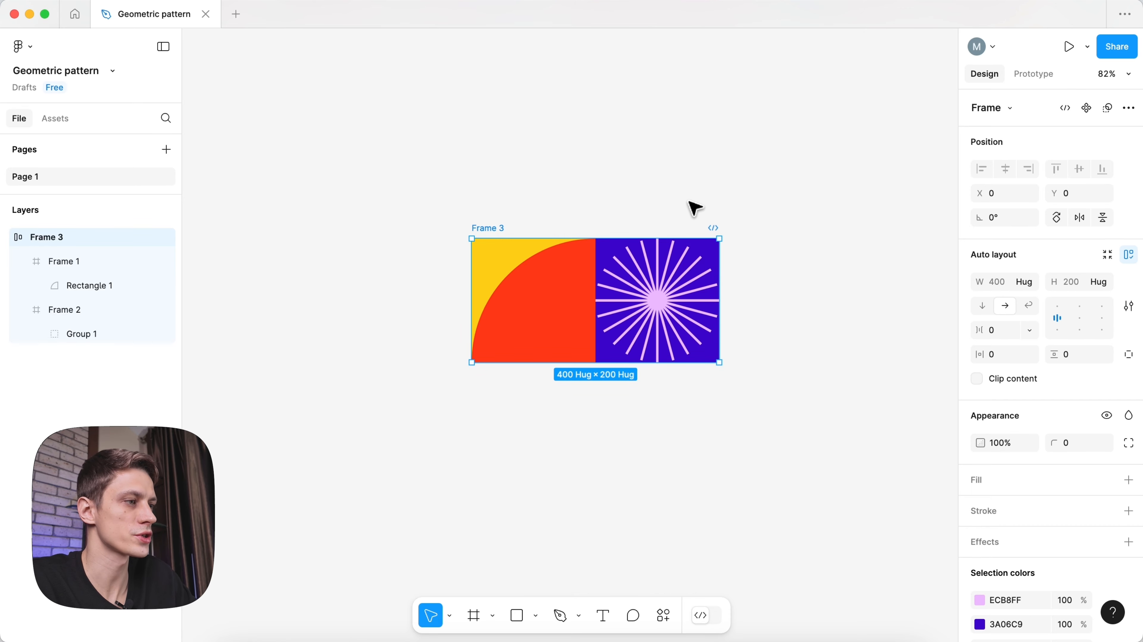
pyautogui.write('80')
pyautogui.click(1002, 354)
pyautogui.write('80')
pyautogui.click(714, 181)
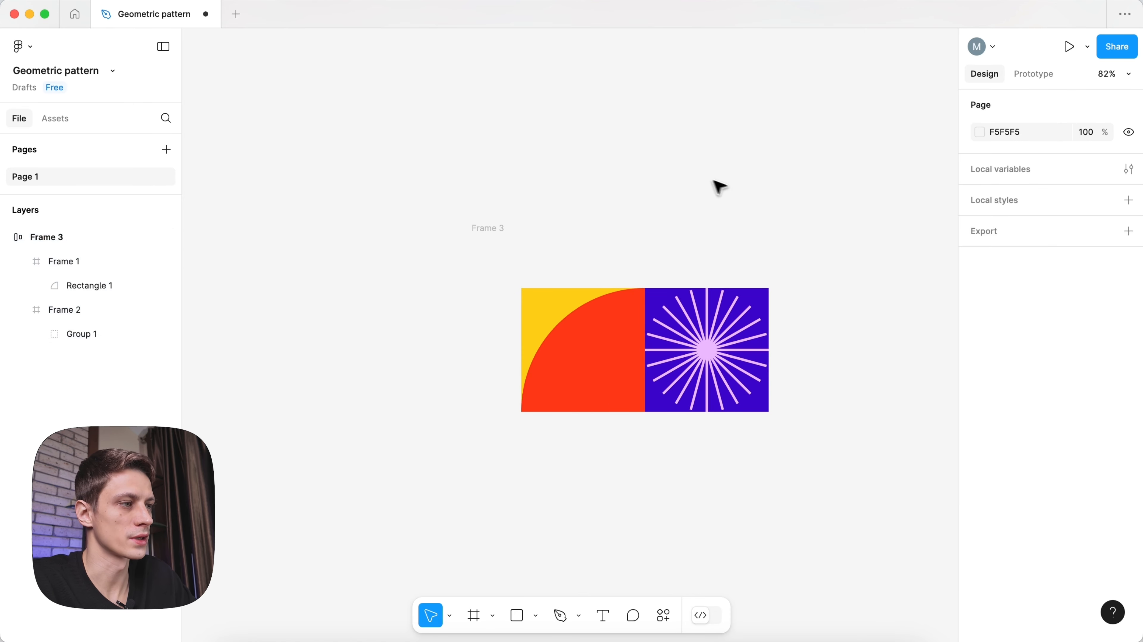
pyautogui.scroll(-2, 715, 181)
pyautogui.press('space')
pyautogui.moveTo(714, 181); pyautogui.dragTo(576, 176)
# - Give Frame 3 a near-black 0B0B0B background fill
pyautogui.click(404, 217)
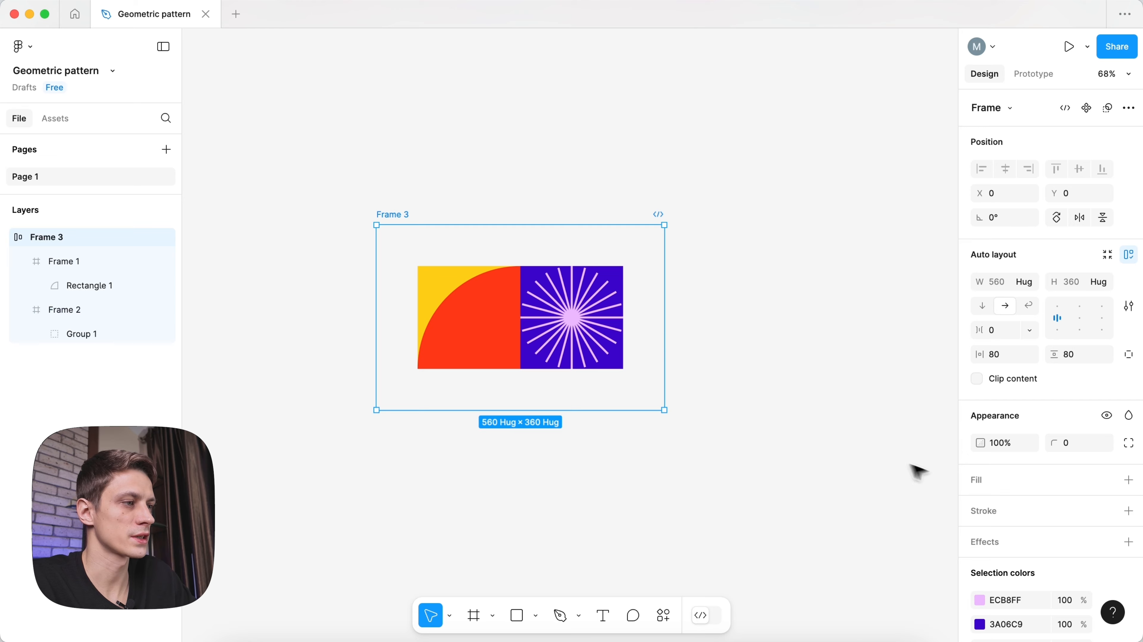
pyautogui.click(1129, 480)
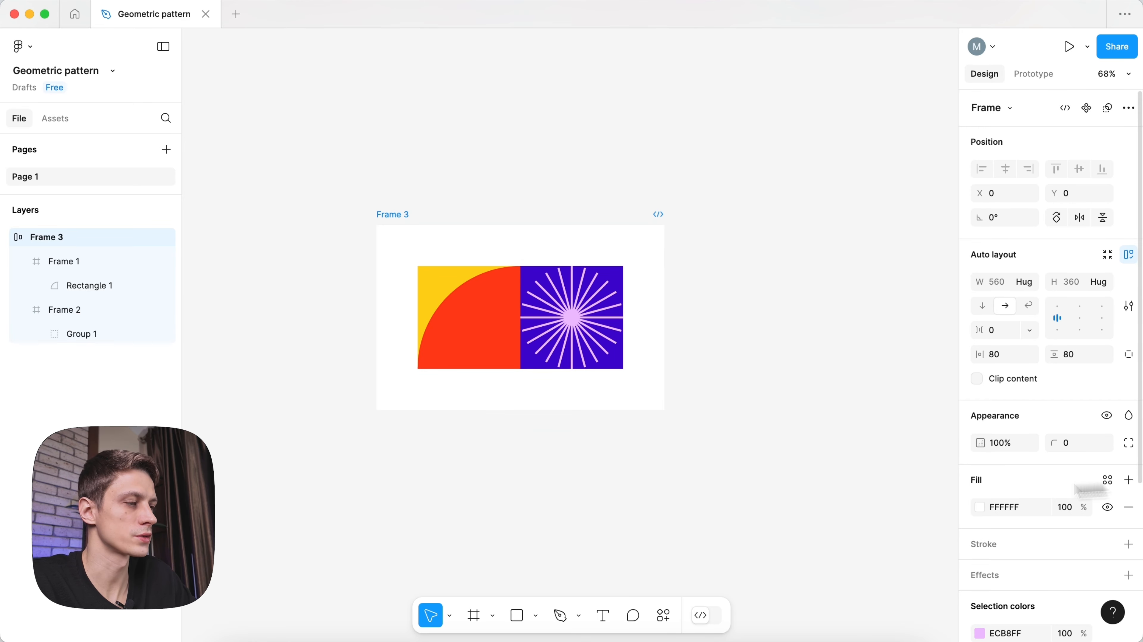
pyautogui.click(980, 507)
pyautogui.moveTo(807, 435); pyautogui.dragTo(758, 441)
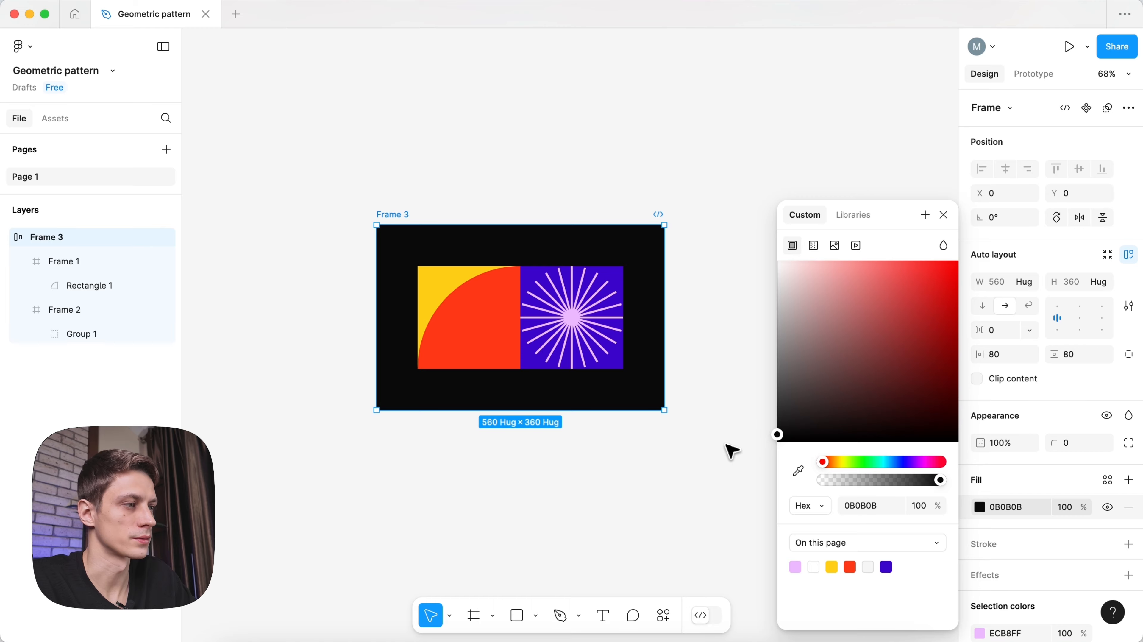
pyautogui.click(723, 457)
pyautogui.scroll(1, 800, 451)
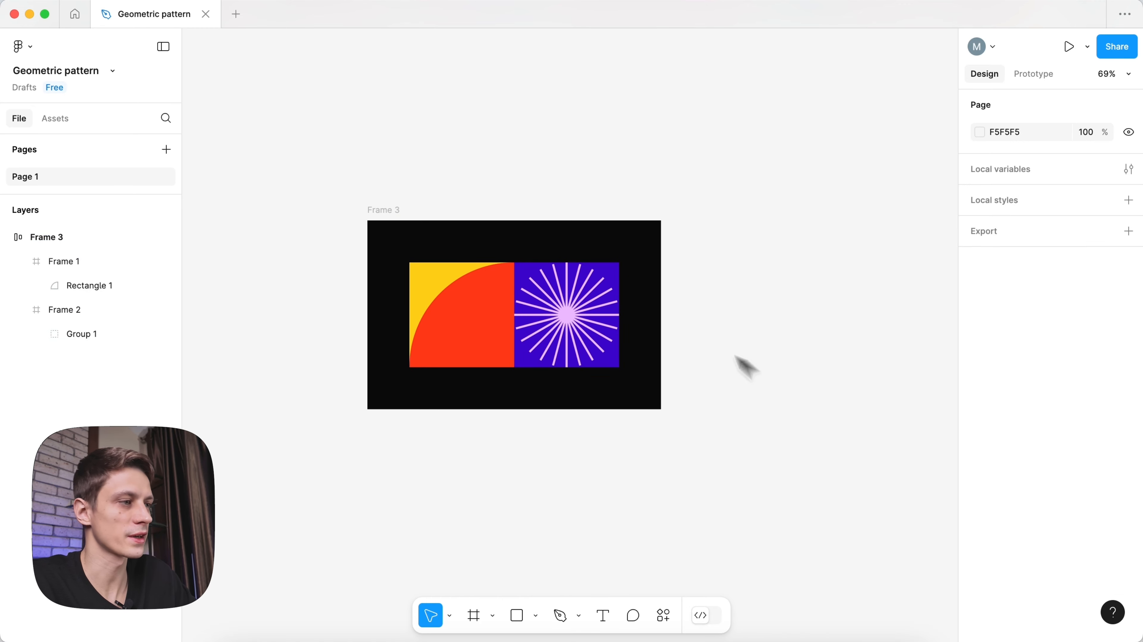
pyautogui.click(577, 311)
pyautogui.scroll(2, 719, 328)
# - Duplicate the starburst tile, fill the copy with the sampled red, and delete its rays
pyautogui.press('super+d')
pyautogui.click(847, 389)
pyautogui.press('space')
pyautogui.moveTo(847, 389); pyautogui.dragTo(750, 393)
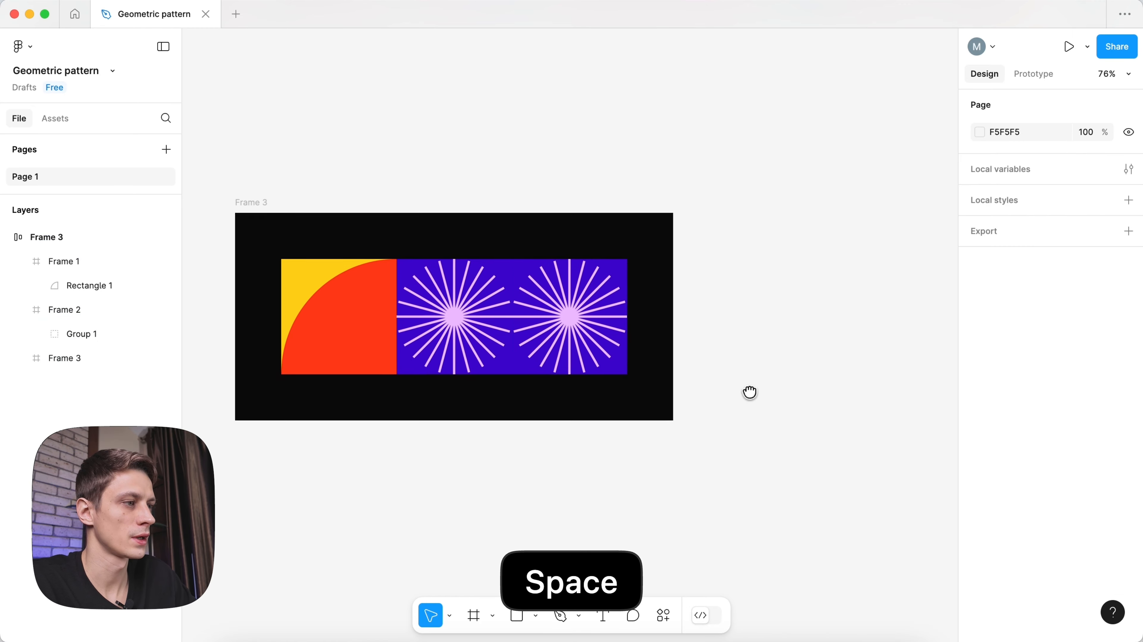
pyautogui.click(593, 328)
pyautogui.press('i')
pyautogui.click(362, 333)
pyautogui.click(584, 316)
pyautogui.press('BackSpace')
# - Draw a 200×200 circle, trim it to a half circle, rotate it 90°, and flatten it
pyautogui.press('o')
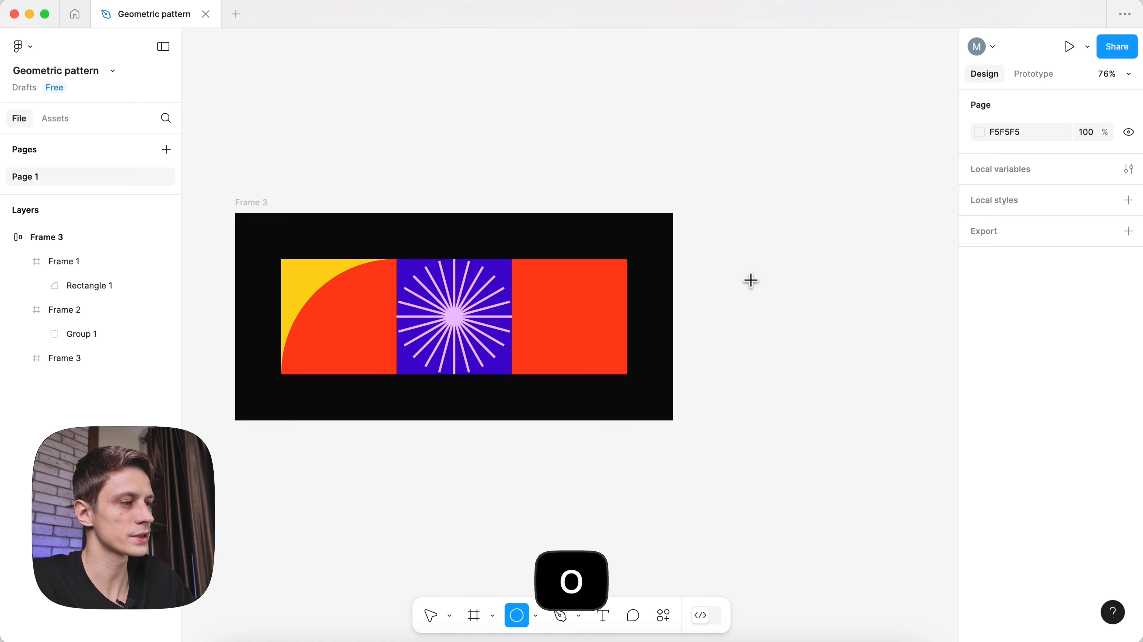
pyautogui.moveTo(747, 259); pyautogui.dragTo(860, 373)
pyautogui.scroll(3, 854, 341)
pyautogui.moveTo(865, 316)
pyautogui.mouseDown()
pyautogui.moveTo(848, 346)
pyautogui.moveTo(746, 317)
pyautogui.mouseUp()
pyautogui.moveTo(870, 238); pyautogui.dragTo(760, 290)
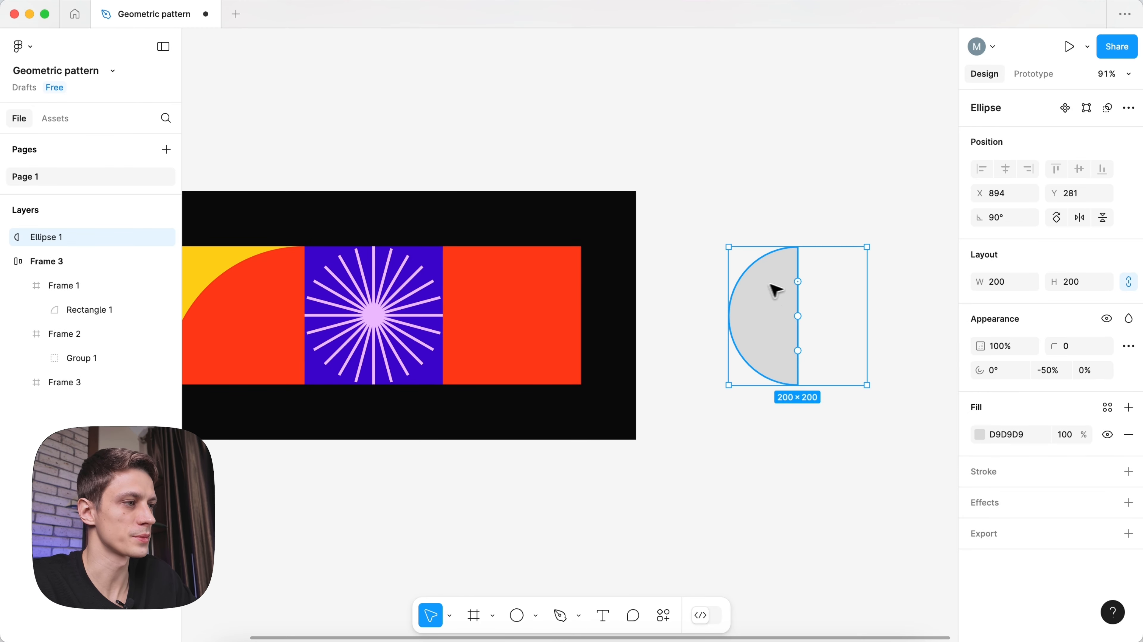
pyautogui.rightClick(774, 287)
pyautogui.click(809, 359)
pyautogui.press('super+x')
pyautogui.click(520, 304)
# - Paste two left-aligned half circles into the red tile, filled off-white FFFEFD
pyautogui.press('super+v')
pyautogui.hotkey('alt', 'a')
pyautogui.press('super+d')
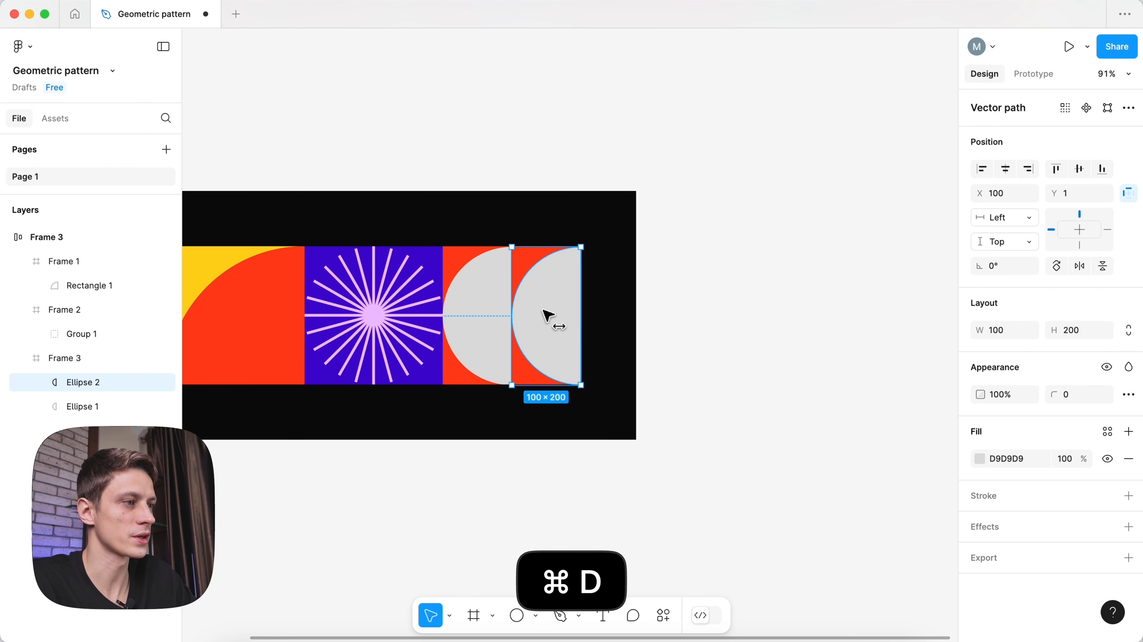
pyautogui.keyDown('shift'); pyautogui.click(500, 307); pyautogui.keyUp('shift')
pyautogui.click(980, 483)
pyautogui.click(780, 261)
pyautogui.click(871, 504)
pyautogui.write('F')
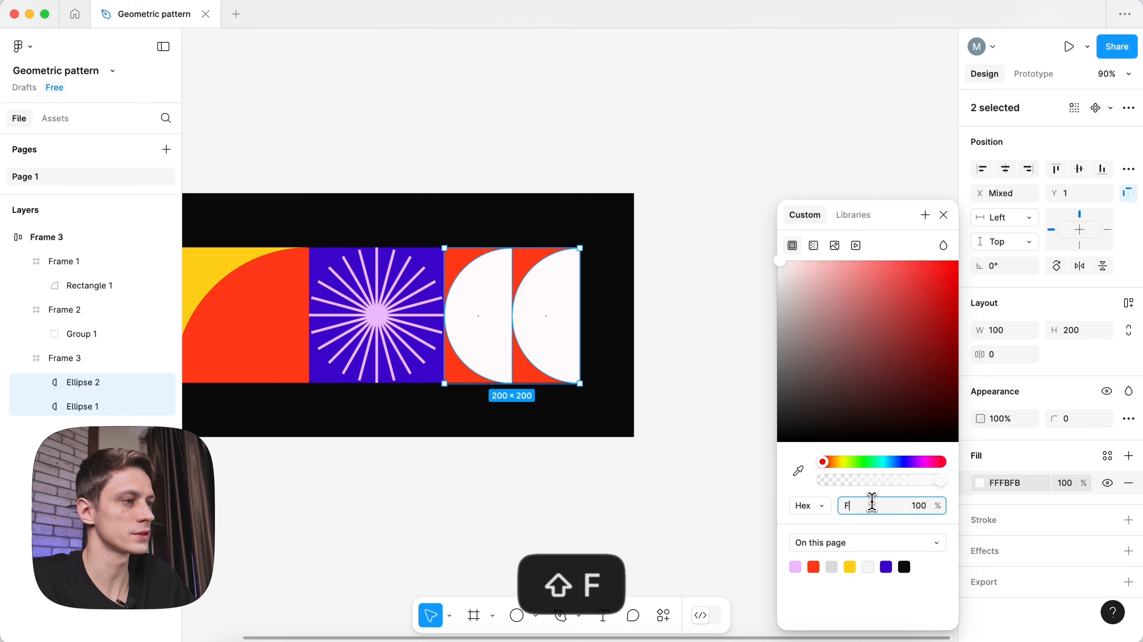
pyautogui.write('FFEFD')
pyautogui.press('Return')
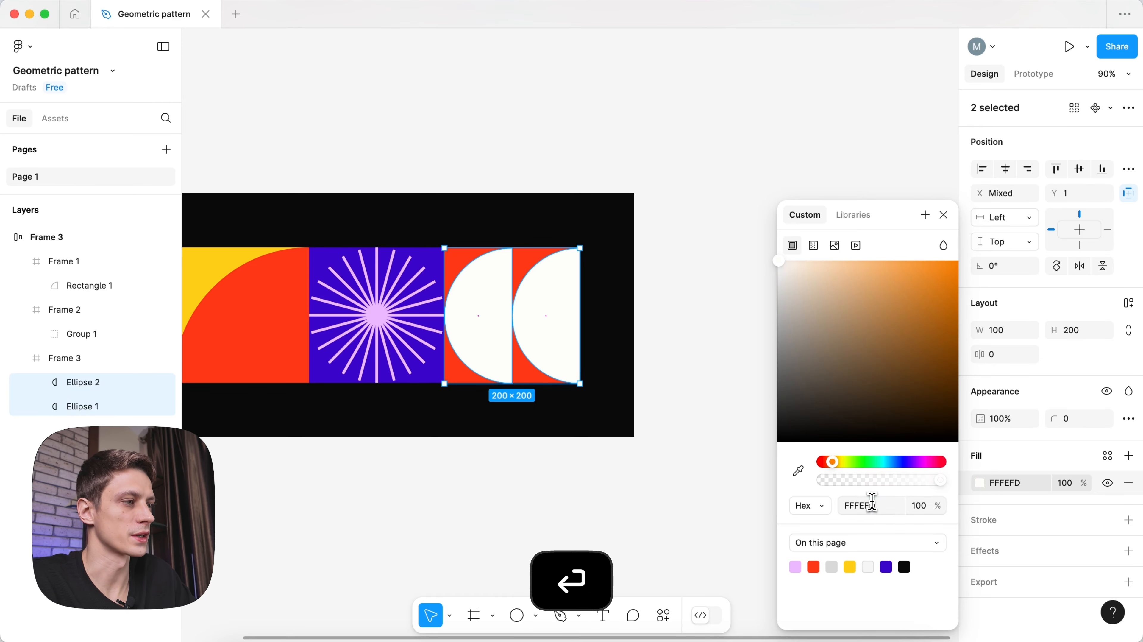
pyautogui.click(944, 215)
# - Align the half circles to the top of the red tile
pyautogui.scroll(5, 503, 388)
pyautogui.click(463, 157)
pyautogui.hotkey('alt', 'w')
pyautogui.click(648, 223)
pyautogui.hotkey('alt', 'w')
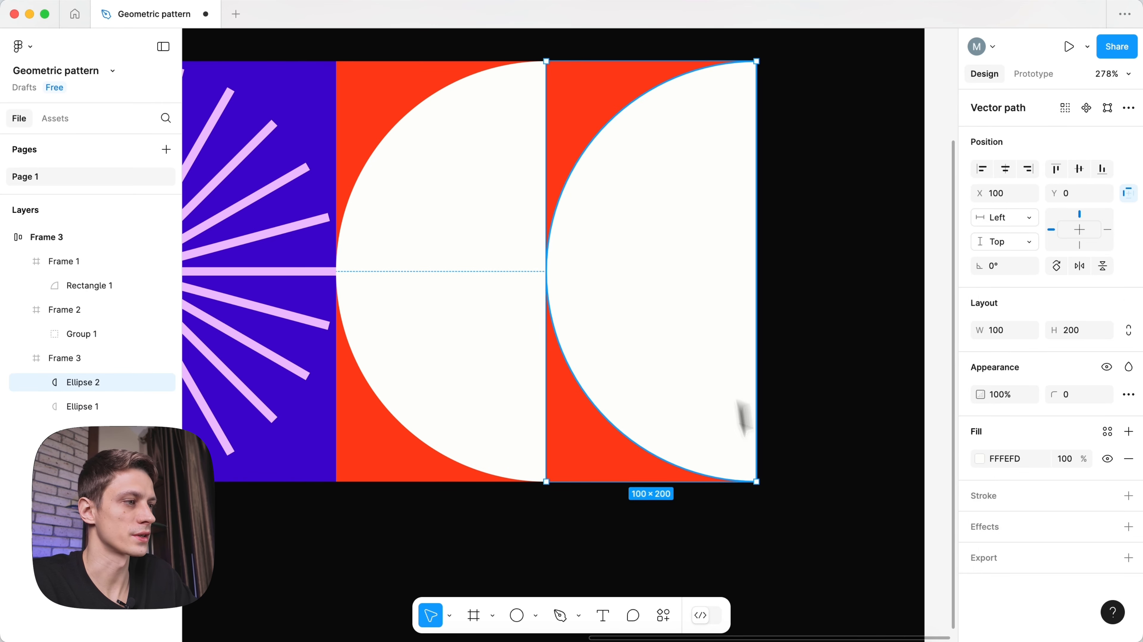
# - Duplicate the yellow-red quarter-circle tile onto the end of the row
pyautogui.click(739, 498)
pyautogui.scroll(-6, 627, 454)
pyautogui.click(685, 382)
pyautogui.press('space')
pyautogui.moveTo(685, 381); pyautogui.dragTo(823, 317)
pyautogui.scroll(-1, 763, 312)
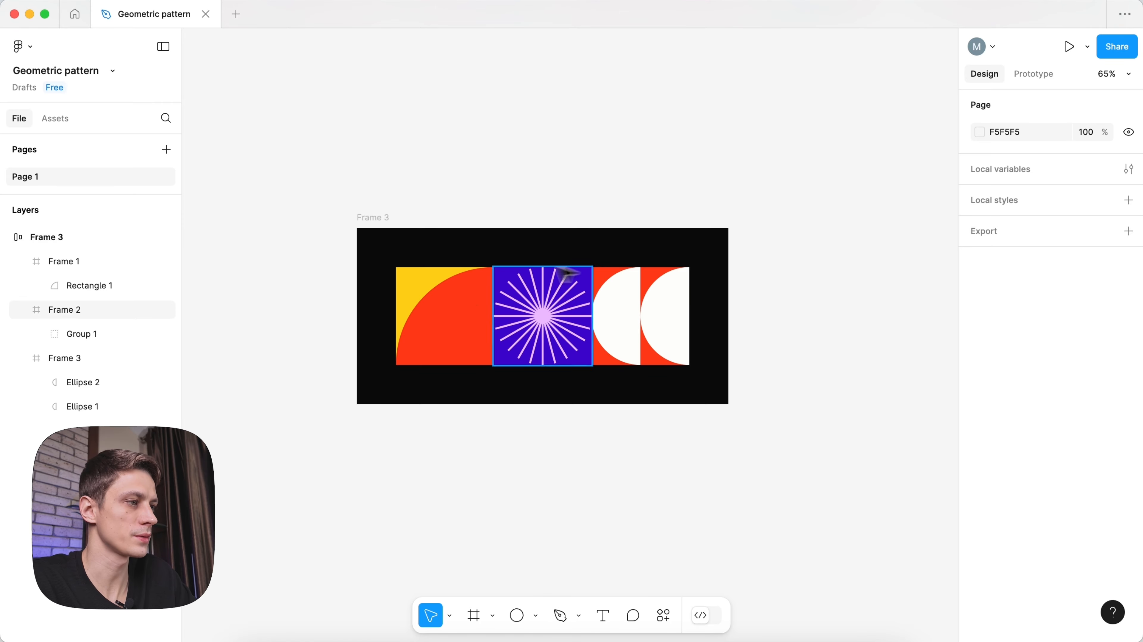
pyautogui.click(481, 300)
pyautogui.press('super+d')
pyautogui.press('Right')
pyautogui.press('Right')
# - Shrink the quarter circle to 100×100 and copy it into a 2×2 set of four
pyautogui.doubleClick(748, 317)
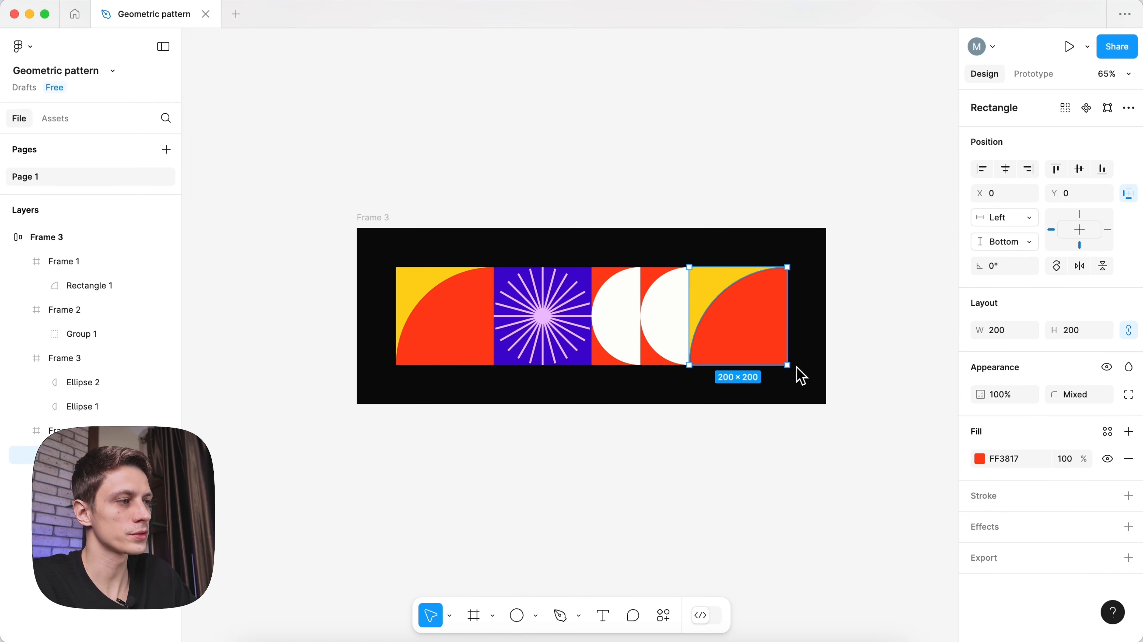
pyautogui.scroll(5, 802, 366)
pyautogui.moveTo(772, 364); pyautogui.dragTo(739, 315)
pyautogui.press('super+a')
pyautogui.click(651, 237)
pyautogui.click(659, 310)
pyautogui.keyDown('shift'); pyautogui.click(737, 294); pyautogui.keyUp('shift')
pyautogui.scroll(5, 736, 294)
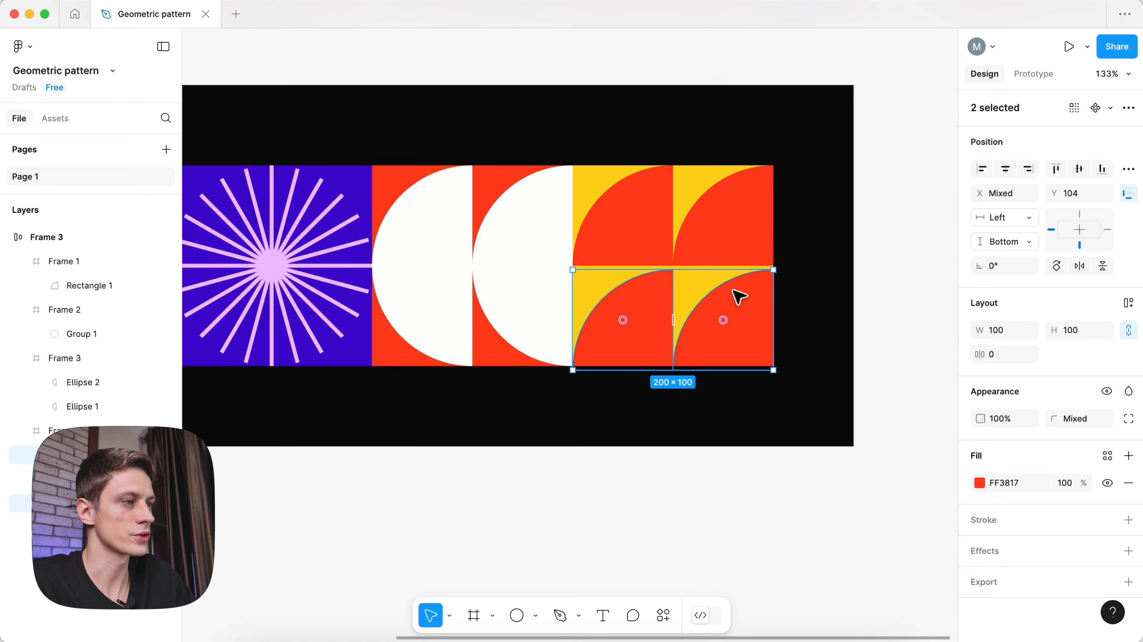
pyautogui.press('Up')
pyautogui.press('Up')
pyautogui.press('Up')
pyautogui.press('Up')
pyautogui.scroll(-5, 724, 279)
# - Rotate the top-left, top-right and bottom-right quarter circles to form a pinwheel
pyautogui.click(650, 225)
pyautogui.moveTo(677, 161); pyautogui.dragTo(680, 268)
pyautogui.click(718, 221)
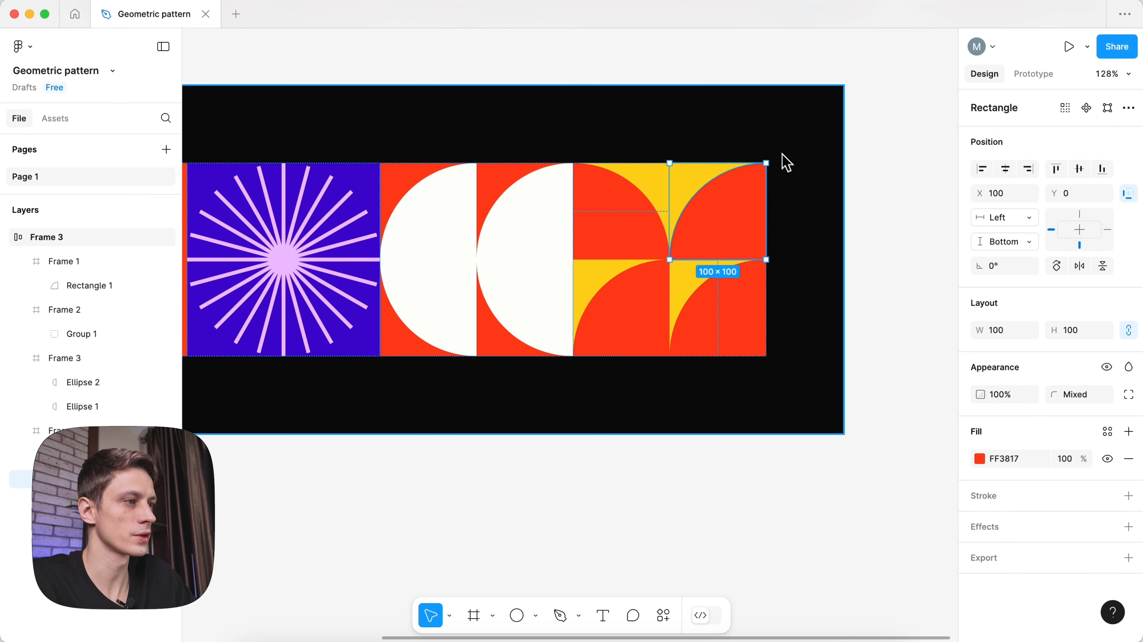
pyautogui.moveTo(774, 158); pyautogui.dragTo(689, 276)
pyautogui.moveTo(769, 252); pyautogui.dragTo(639, 245)
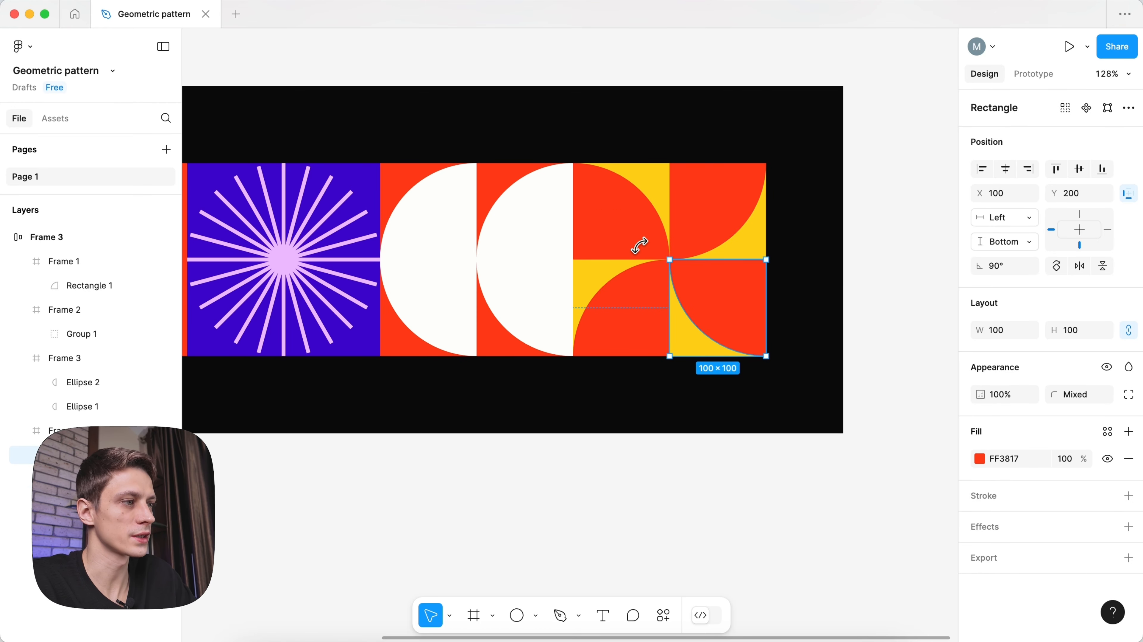
pyautogui.scroll(-5, 719, 245)
pyautogui.click(804, 245)
pyautogui.scroll(1, 584, 245)
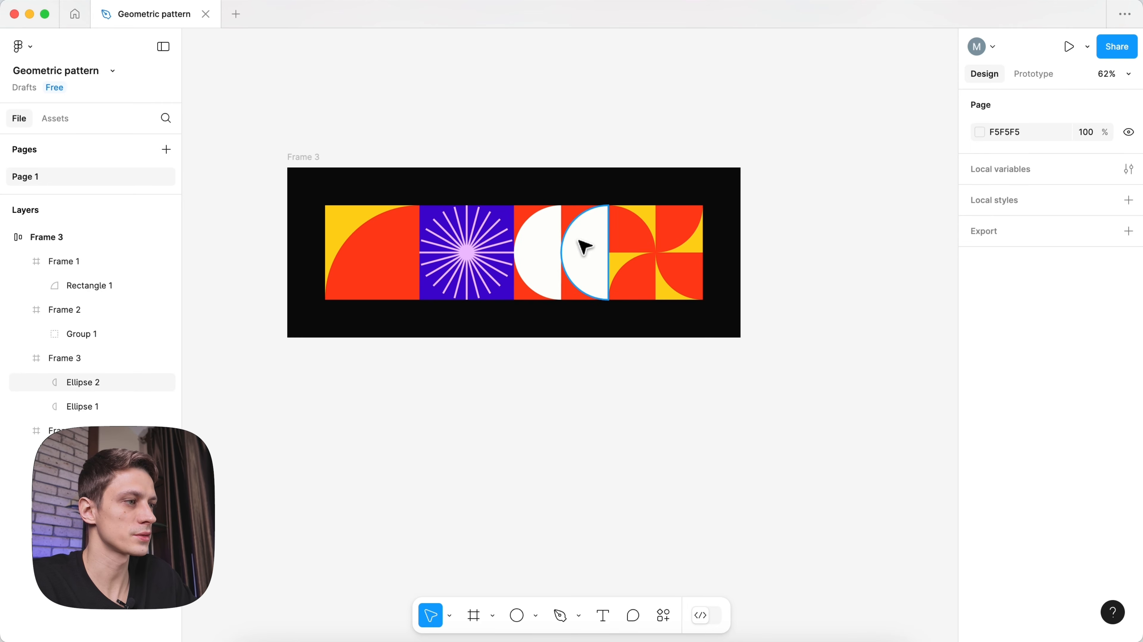
# - Set the tile's background fill to dark green 185219
pyautogui.click(669, 242)
pyautogui.click(980, 459)
pyautogui.click(893, 509)
pyautogui.write('1')
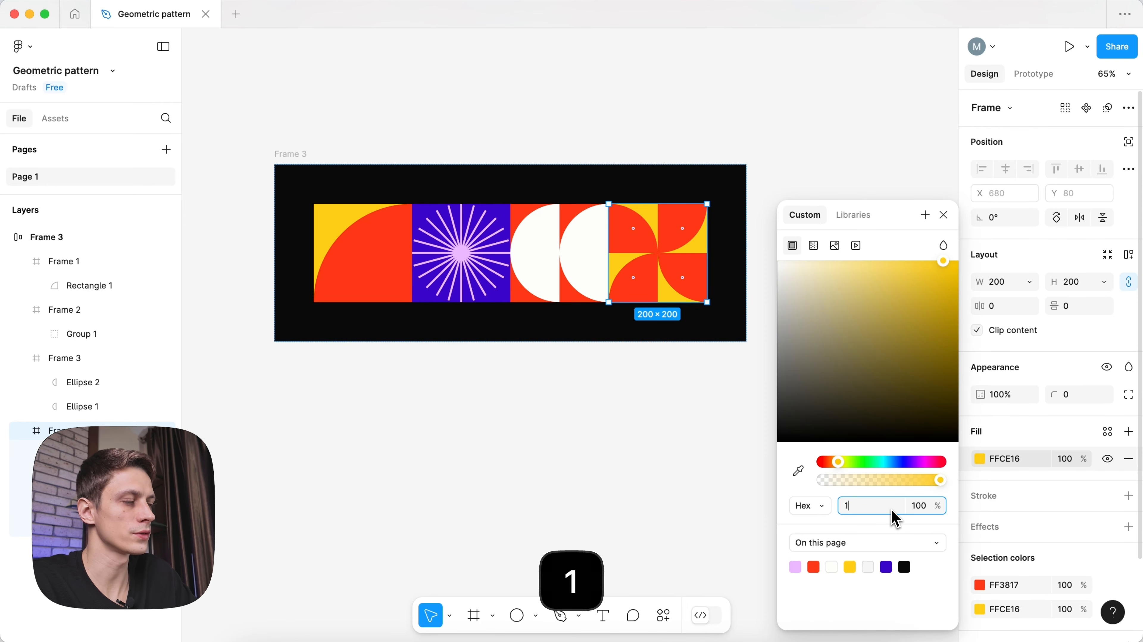
pyautogui.write('85219')
pyautogui.press('Return')
pyautogui.click(944, 215)
# - Recolour the red quarter circles yellow using the eyedropper
pyautogui.scroll(2, 944, 221)
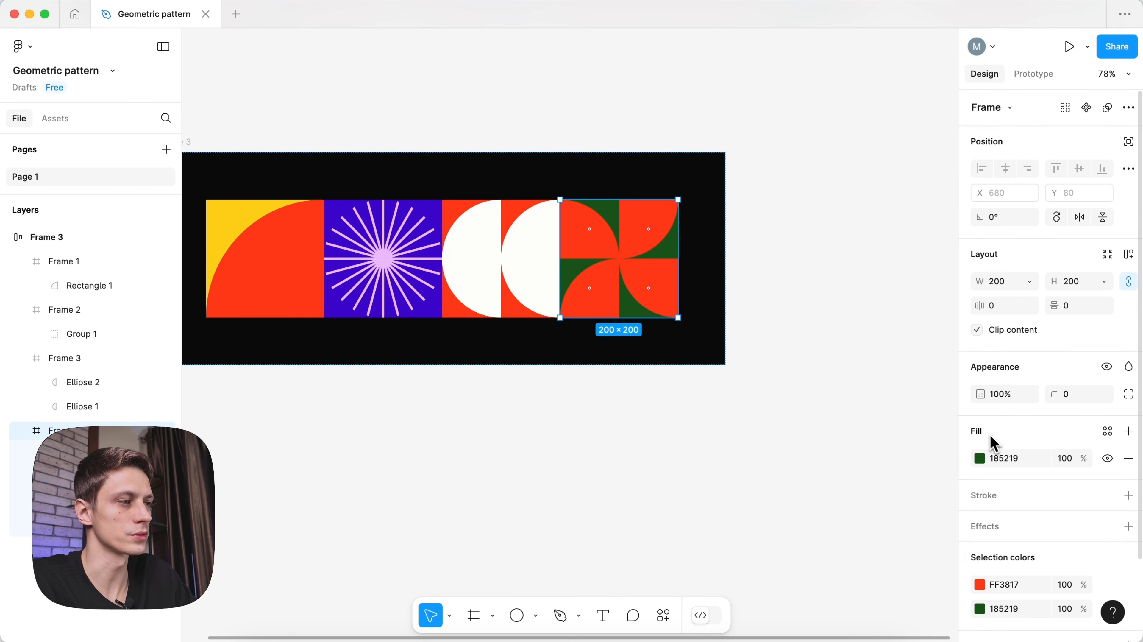
pyautogui.scroll(-2, 991, 442)
pyautogui.click(981, 500)
pyautogui.click(798, 471)
pyautogui.click(245, 216)
pyautogui.click(553, 68)
# - Duplicate the half-circle tile to the end of the row
pyautogui.scroll(-3, 555, 68)
pyautogui.press('space')
pyautogui.moveTo(572, 70); pyautogui.dragTo(608, 117)
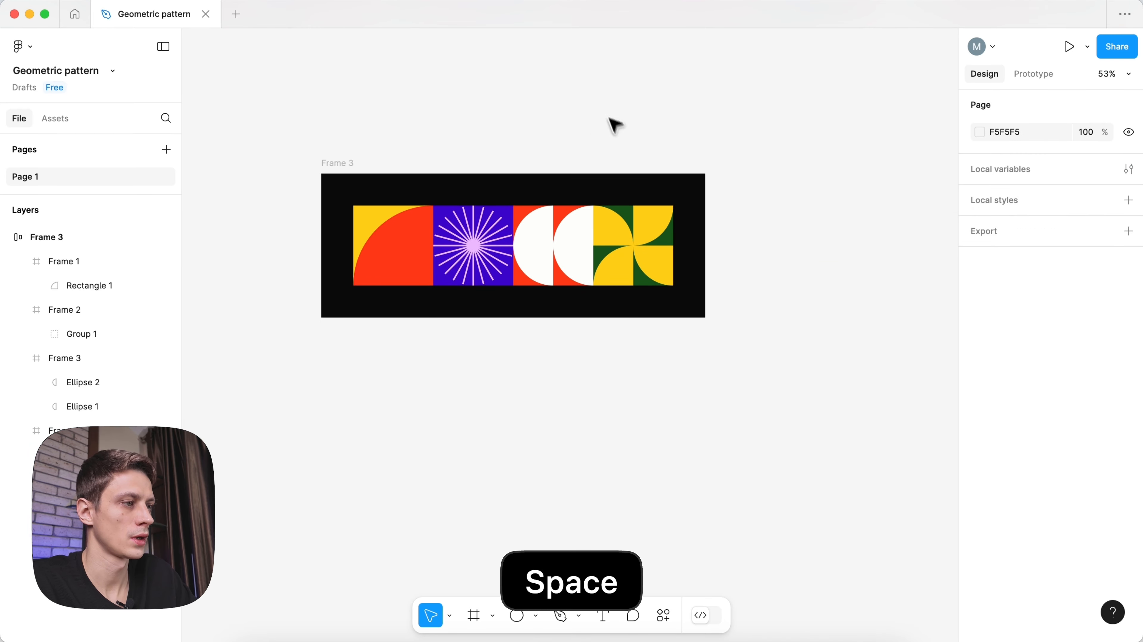
pyautogui.click(566, 237)
pyautogui.press('super+d')
pyautogui.press('Right')
# - Draw a circle below the row and set its width to 200
pyautogui.click(753, 397)
pyautogui.press('o')
pyautogui.moveTo(698, 360); pyautogui.dragTo(777, 425)
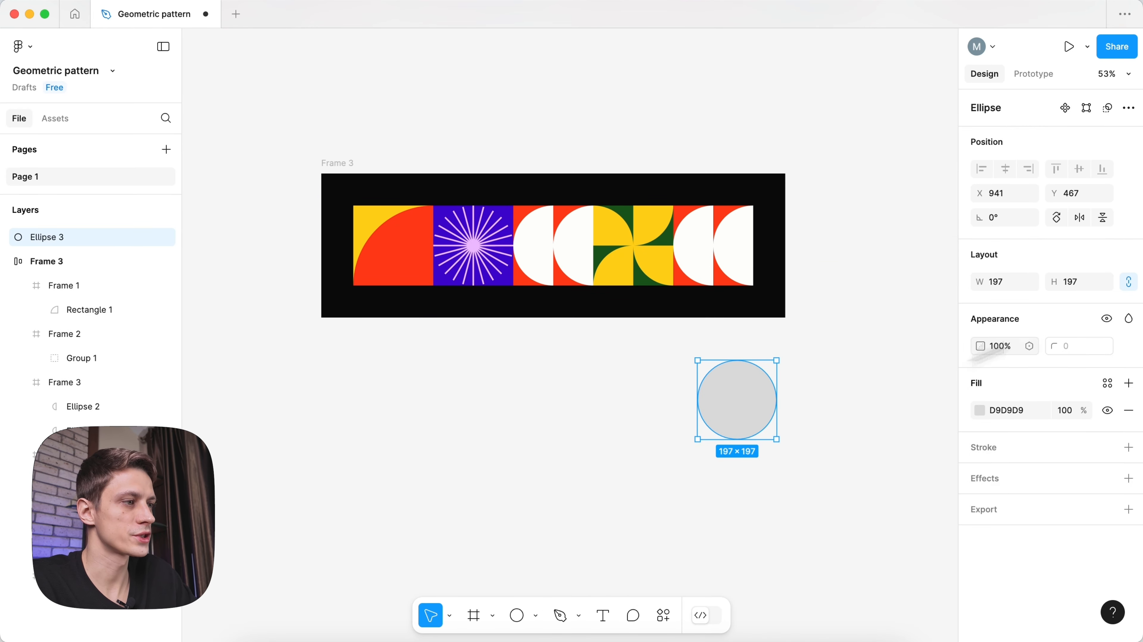
pyautogui.click(1002, 280)
pyautogui.write('200')
pyautogui.click(903, 308)
# - Replace the copied tile's half circles with the circle and fill it white
pyautogui.click(773, 385)
pyautogui.press('super+x')
pyautogui.doubleClick(618, 249)
pyautogui.press('super+shift+r')
pyautogui.press('BackSpace')
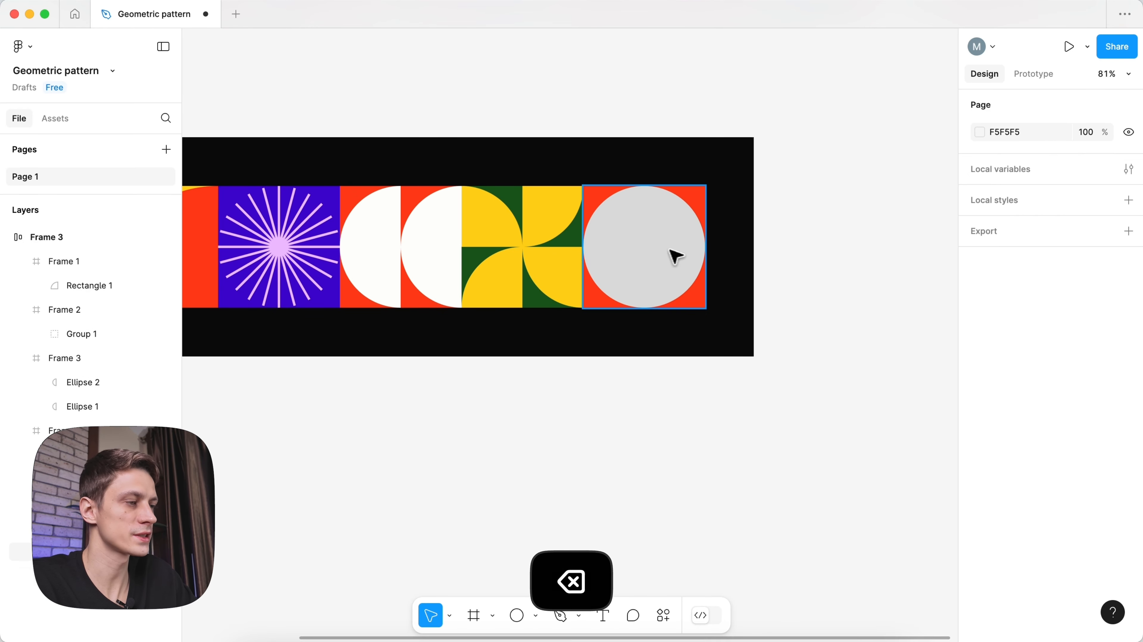
pyautogui.click(672, 251)
pyautogui.press('i')
pyautogui.click(446, 245)
pyautogui.click(519, 418)
# - Duplicate the yellow-and-green pinwheel tile and place it after the circle tile
pyautogui.scroll(-5, 519, 418)
pyautogui.press('space')
pyautogui.moveTo(521, 421); pyautogui.dragTo(607, 369)
pyautogui.scroll(3, 697, 306)
pyautogui.click(600, 290)
pyautogui.press('super+d')
pyautogui.press('Right')
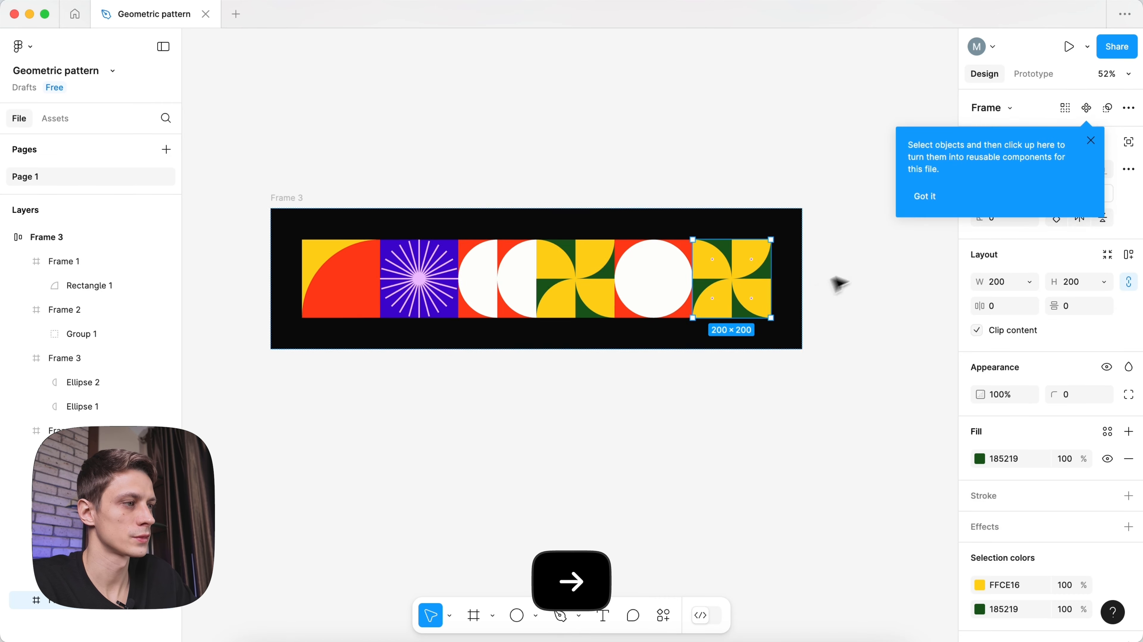
# - Rotate two quarter shapes in the new tile, one to 90°
pyautogui.scroll(2, 836, 280)
pyautogui.doubleClick(691, 255)
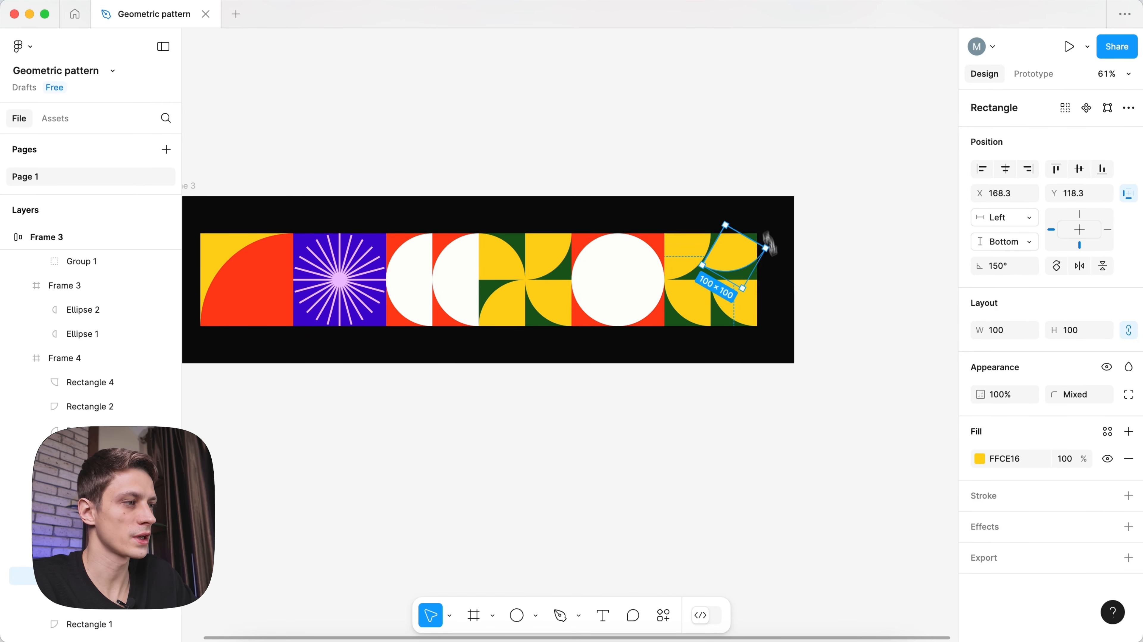
pyautogui.moveTo(763, 273); pyautogui.dragTo(706, 273)
pyautogui.press('Escape')
pyautogui.doubleClick(694, 257)
pyautogui.moveTo(719, 232); pyautogui.dragTo(719, 286)
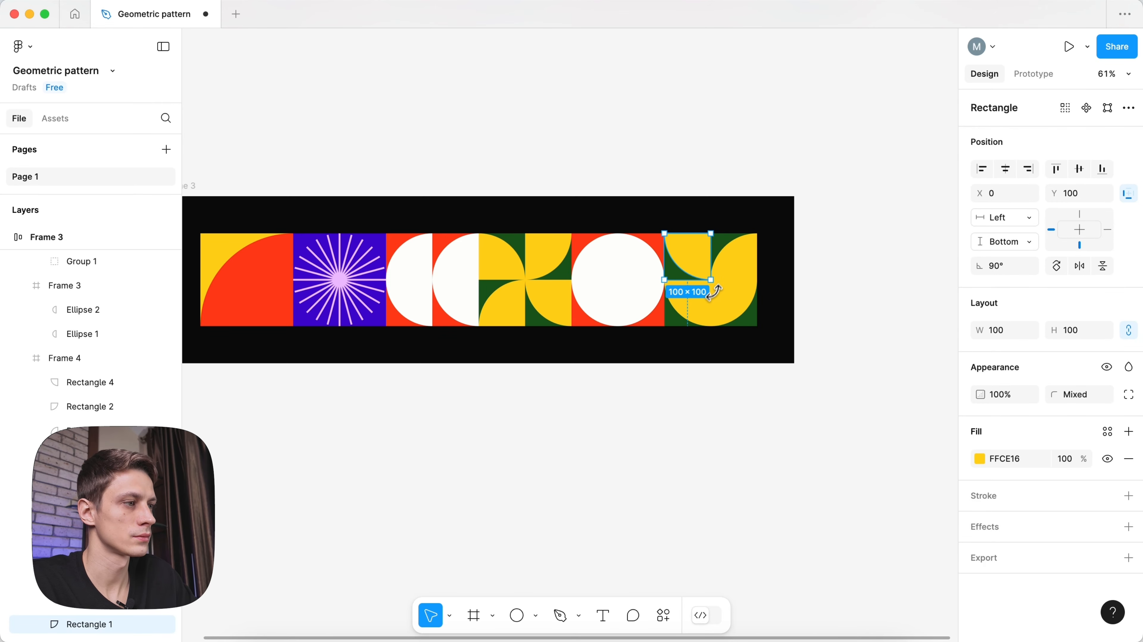
pyautogui.click(730, 345)
pyautogui.click(723, 267)
# - Change the new tile's yellow parts to red with the eyedropper
pyautogui.scroll(-1, 723, 268)
pyautogui.scroll(-3, 1011, 510)
pyautogui.click(980, 496)
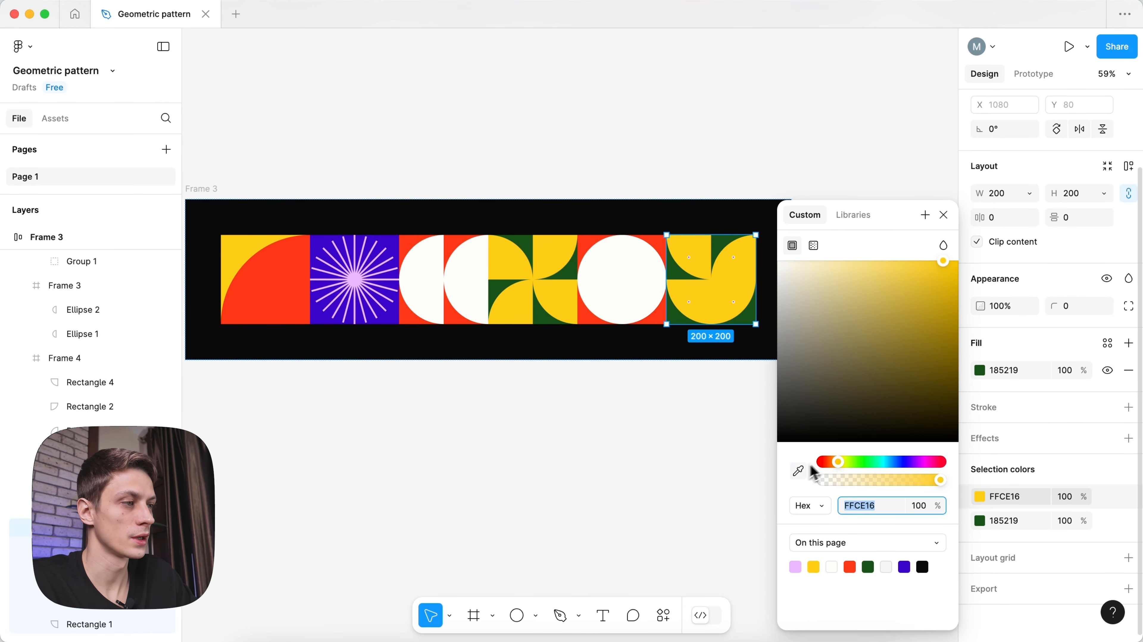
pyautogui.click(799, 470)
pyautogui.click(292, 287)
pyautogui.click(980, 520)
pyautogui.click(602, 162)
# - Duplicate the purple starburst tile to the row's end with a dark green background
pyautogui.scroll(-1, 602, 161)
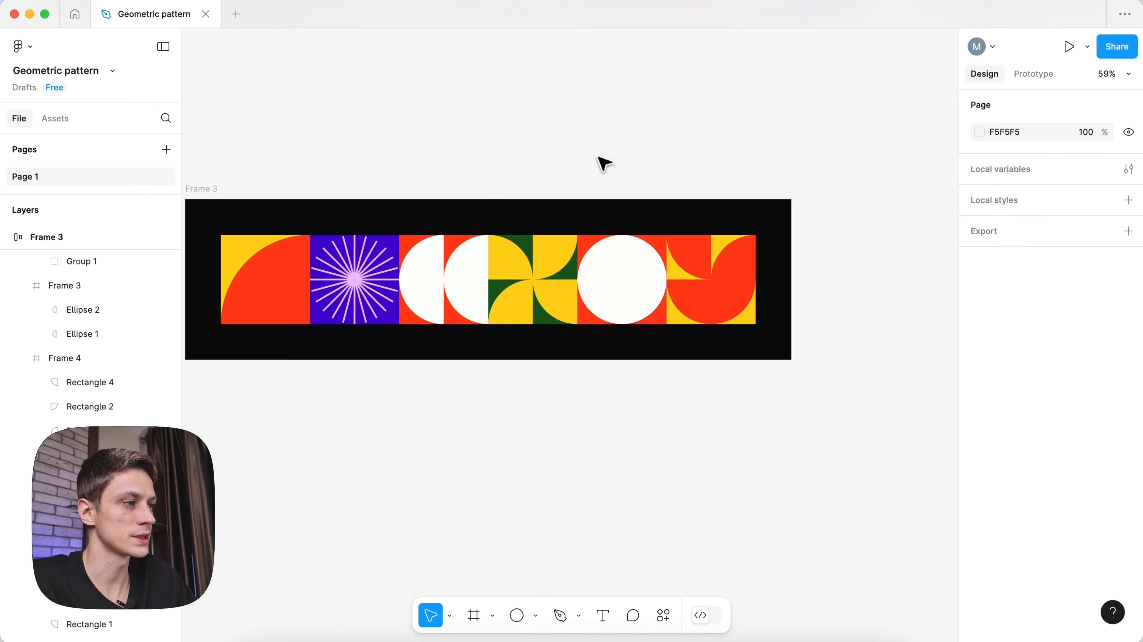
pyautogui.click(382, 295)
pyautogui.press('super+d')
pyautogui.press('Right')
pyautogui.press('Right')
pyautogui.press('Right')
pyautogui.press('Right')
pyautogui.press('i')
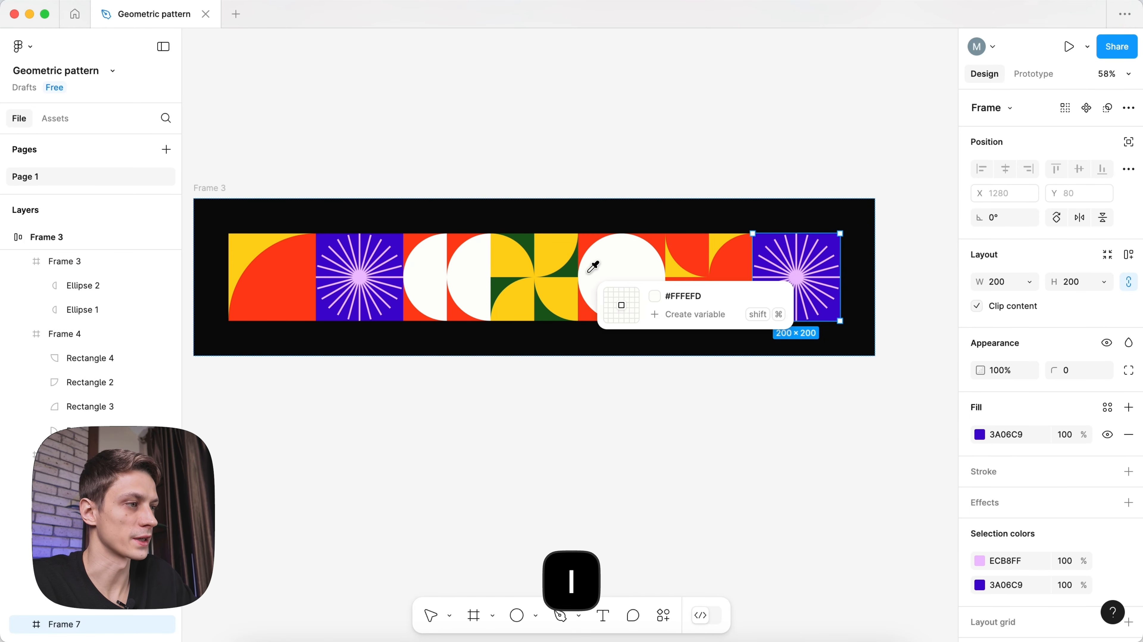
pyautogui.click(571, 270)
# - Make the copied starburst's pink rays white
pyautogui.scroll(-2, 984, 532)
pyautogui.click(980, 532)
pyautogui.click(798, 471)
pyautogui.click(645, 290)
pyautogui.click(620, 148)
pyautogui.scroll(-3, 620, 148)
pyautogui.press('space')
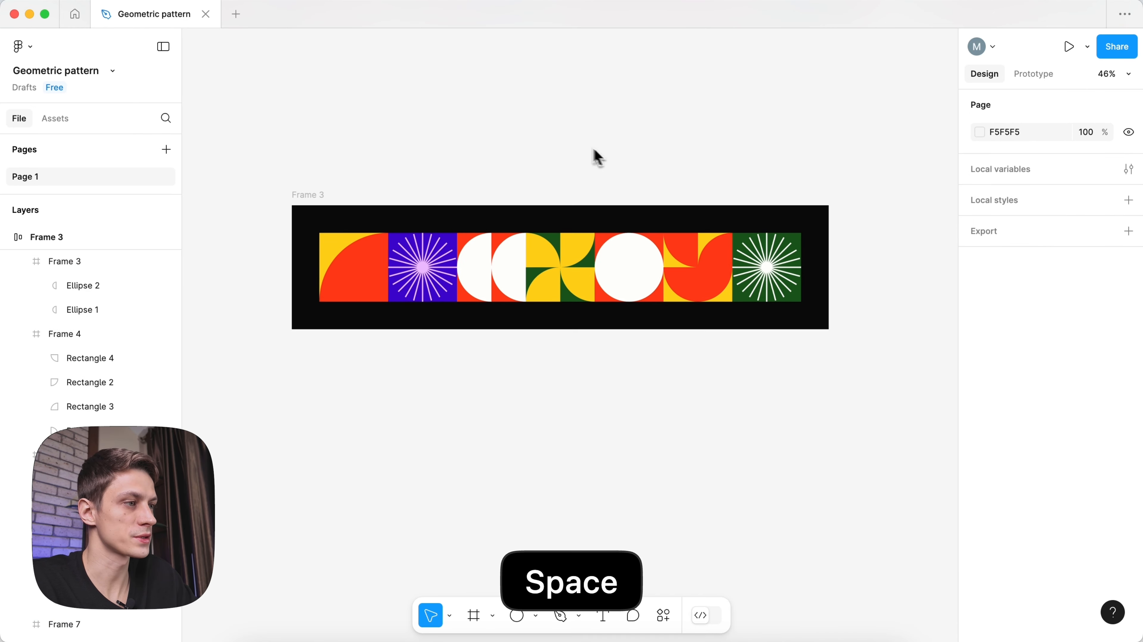
pyautogui.moveTo(570, 138); pyautogui.dragTo(572, 148)
# - Draw a thin yellow swatch rectangle, 20 high, above the poster
pyautogui.press('r')
pyautogui.moveTo(500, 151)
pyautogui.mouseDown()
pyautogui.moveTo(553, 158)
pyautogui.moveTo(304, 158)
pyautogui.moveTo(475, 159)
pyautogui.moveTo(533, 141)
pyautogui.moveTo(668, 149)
pyautogui.mouseUp()
pyautogui.click(1064, 283)
pyautogui.write('23')
pyautogui.click(629, 169)
pyautogui.click(537, 154)
pyautogui.press('i')
pyautogui.click(346, 248)
pyautogui.click(1066, 290)
pyautogui.write('20')
pyautogui.press('Return')
# - Colour the remaining swatches red, purple, pink, off-white and dark green
pyautogui.press('i')
pyautogui.click(347, 268)
pyautogui.press('i')
pyautogui.click(400, 270)
pyautogui.press('i')
pyautogui.scroll(10, 422, 274)
pyautogui.click(416, 282)
pyautogui.scroll(-8, 404, 296)
pyautogui.click(463, 145)
pyautogui.press('i')
pyautogui.click(535, 281)
pyautogui.press('i')
pyautogui.click(583, 264)
# - Wrap the six swatches in an auto-layout strip with Fill container width
pyautogui.click(679, 149)
pyautogui.scroll(-3, 678, 150)
pyautogui.press('space')
pyautogui.moveTo(707, 111); pyautogui.dragTo(274, 171)
pyautogui.hotkey('shift', 'a')
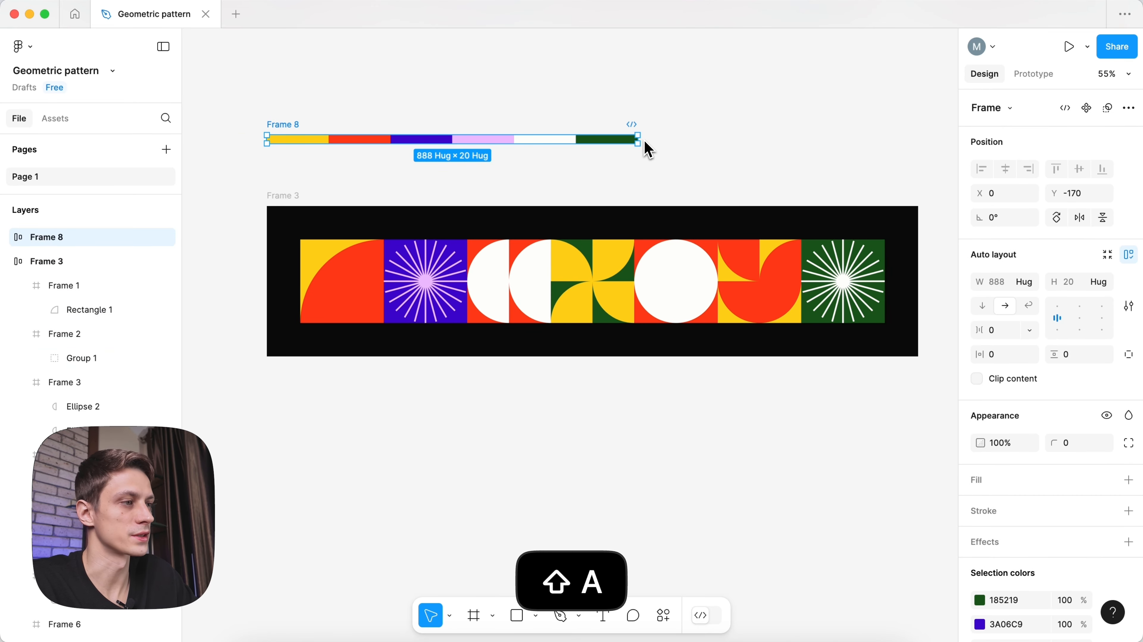
pyautogui.press('super+a')
pyautogui.click(1029, 282)
pyautogui.click(1031, 303)
# - Widen the palette strip to the tile row's width, 1572, and move it higher
pyautogui.click(324, 120)
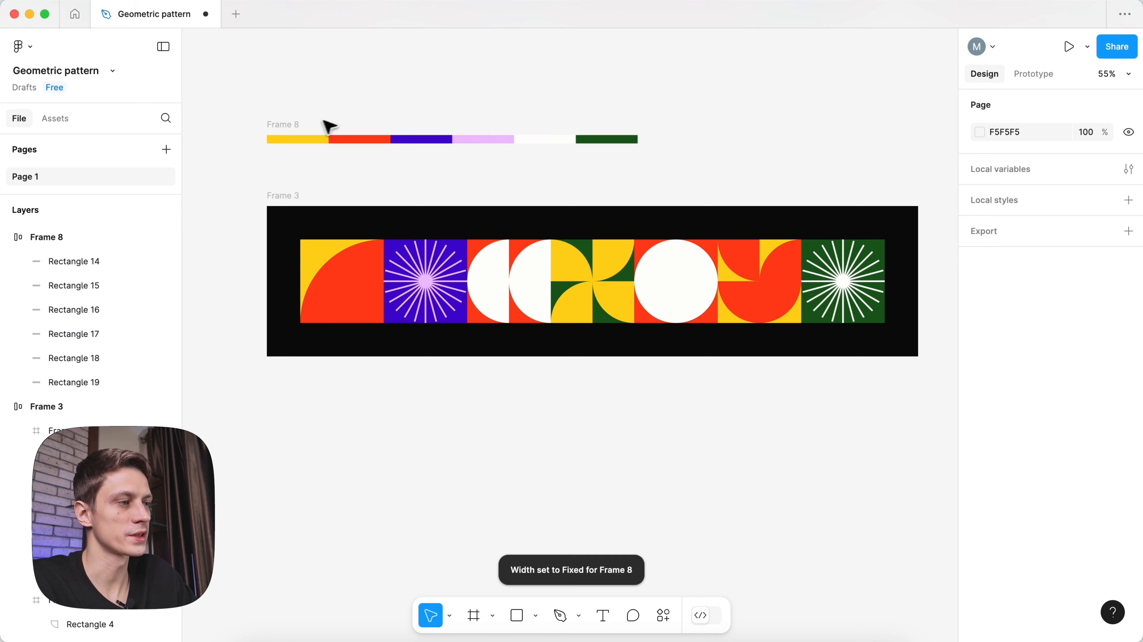
pyautogui.click(288, 124)
pyautogui.moveTo(639, 139); pyautogui.dragTo(898, 139)
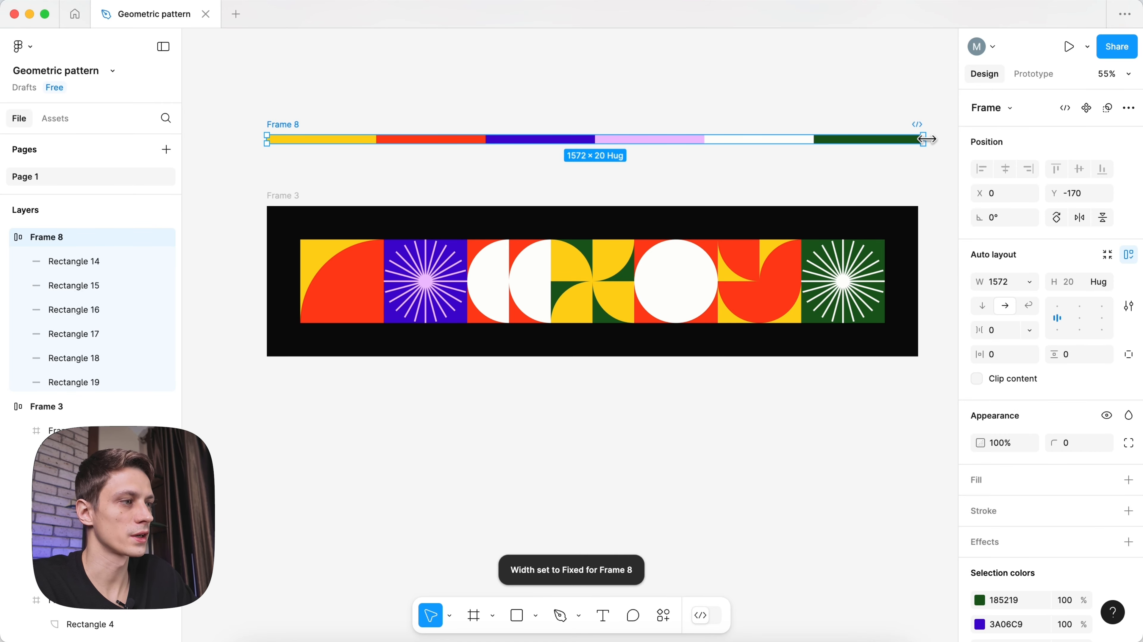
pyautogui.click(719, 106)
pyautogui.scroll(-4, 463, 115)
pyautogui.moveTo(368, 120); pyautogui.dragTo(370, 86)
pyautogui.press('space')
pyautogui.moveTo(374, 67); pyautogui.dragTo(375, 125)
# - Duplicate the black tile frame directly above the original as Frame 9
pyautogui.click(484, 226)
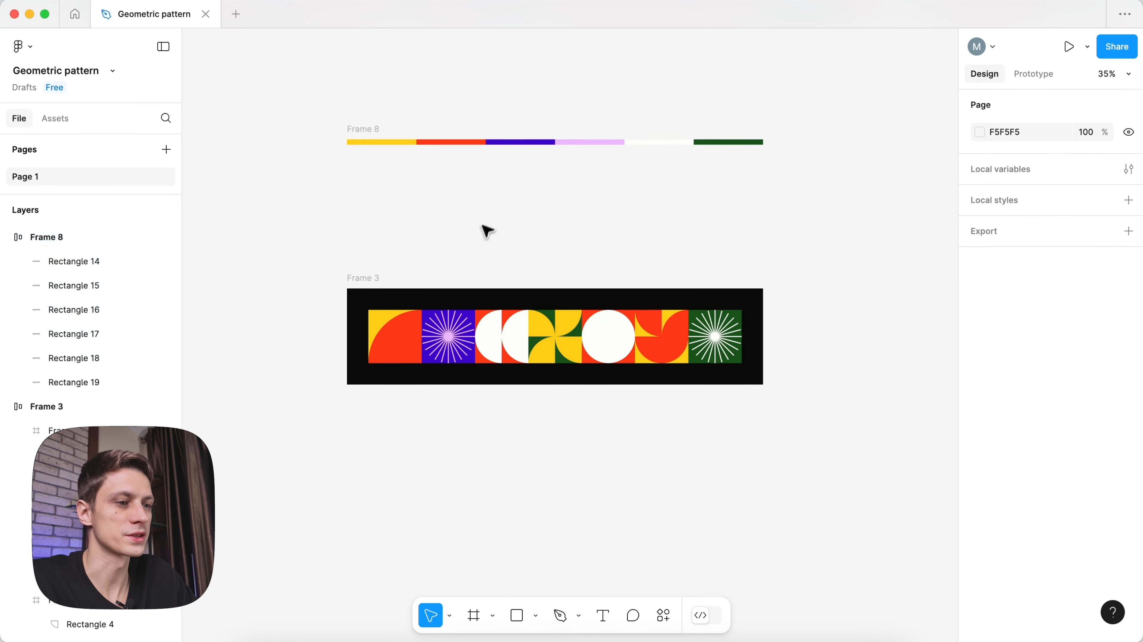
pyautogui.scroll(2, 484, 222)
pyautogui.moveTo(414, 350); pyautogui.dragTo(414, 229)
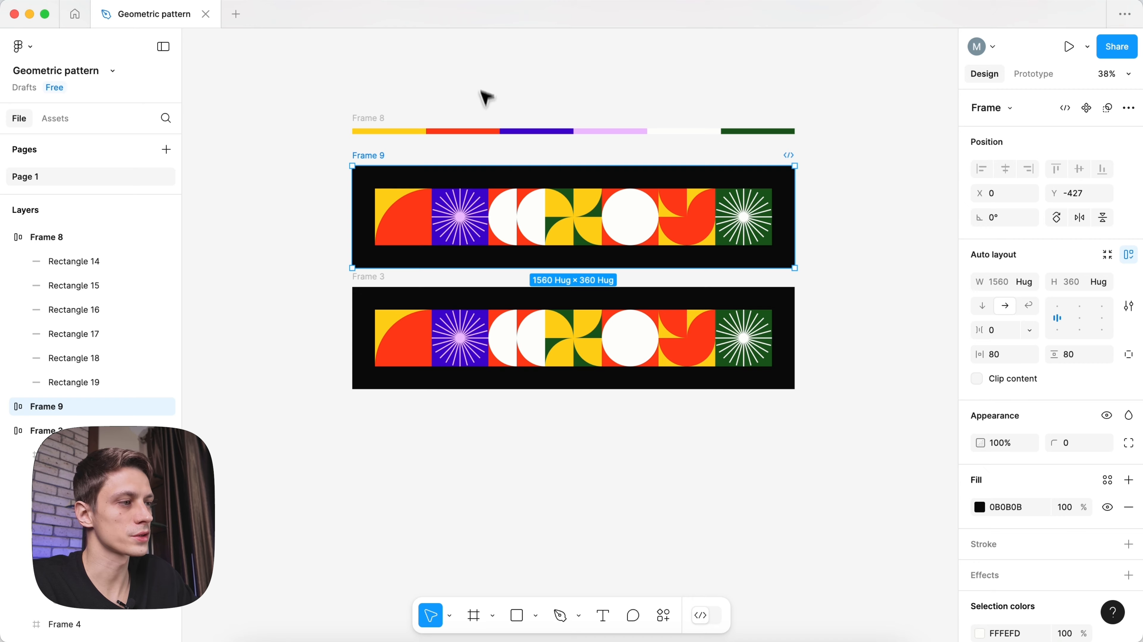
# - Add a text layer reading 'Rust & Rebirth' above the palette strip
pyautogui.press('t')
pyautogui.click(480, 75)
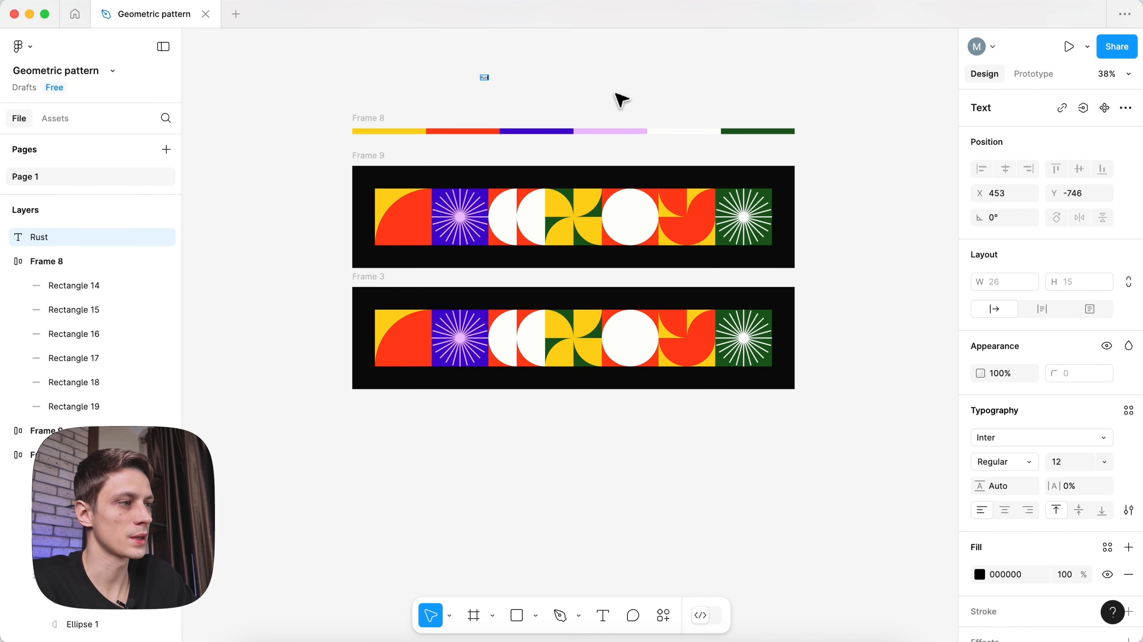
pyautogui.doubleClick(541, 118)
pyautogui.press('Right')
pyautogui.write('&')
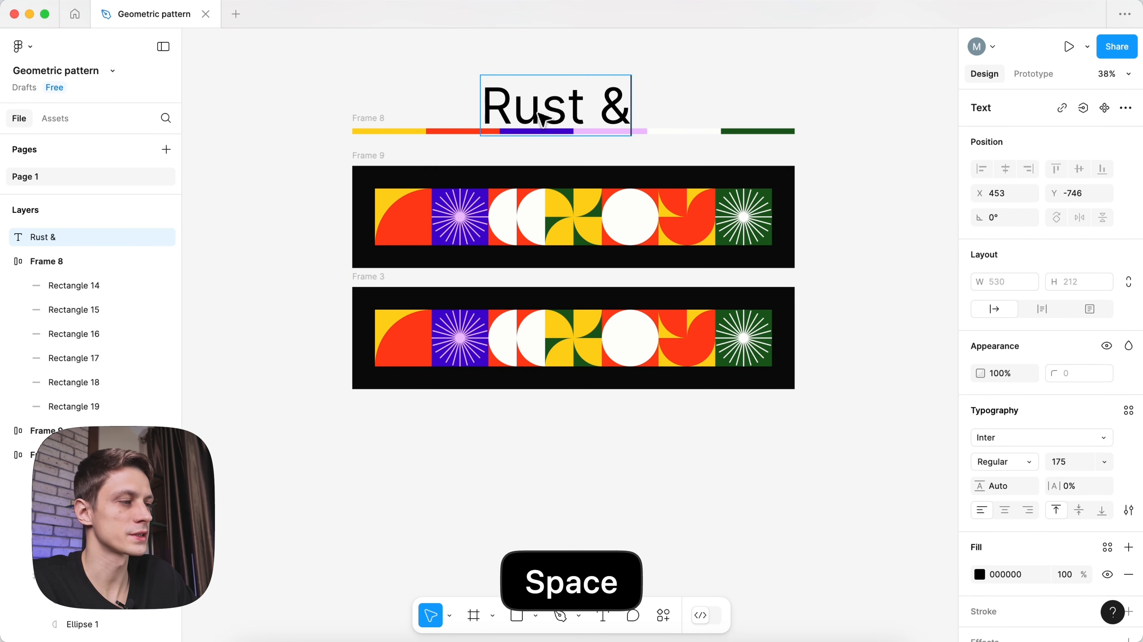
pyautogui.write(' Rebirth')
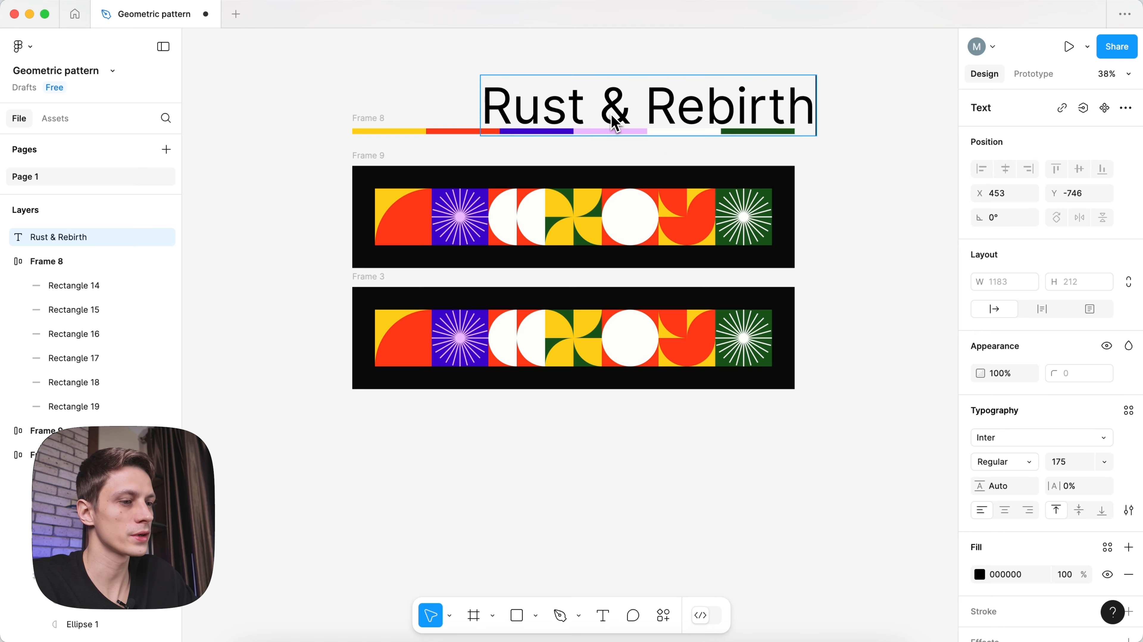
# - Set the title's font to FKT Gnarly VF at size 139
pyautogui.click(1033, 437)
pyautogui.write('FKT')
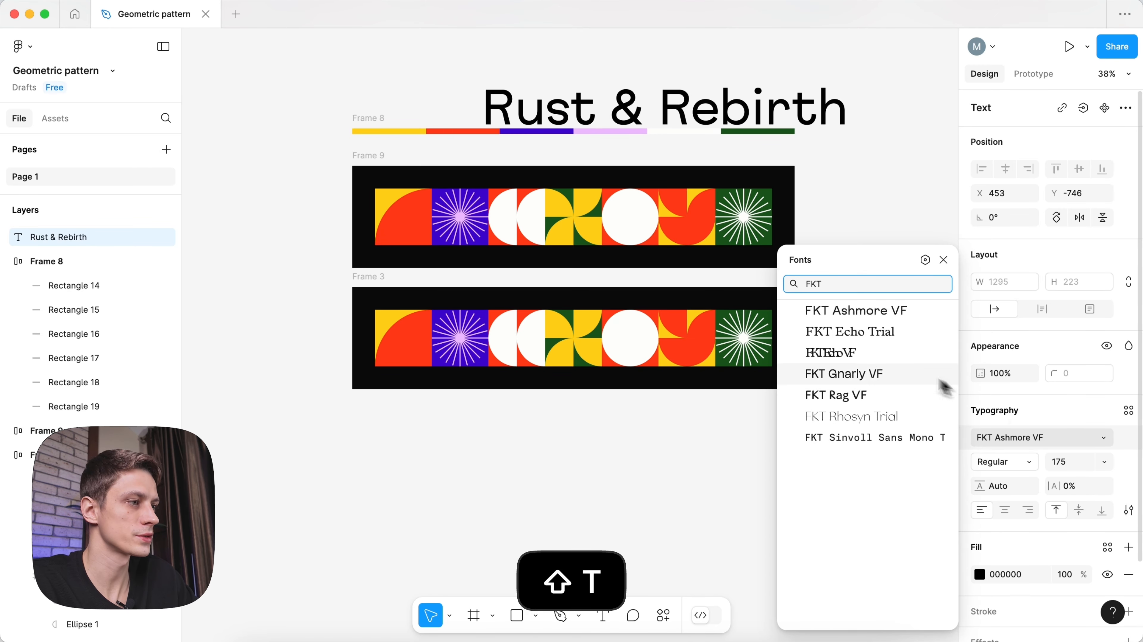
pyautogui.click(876, 378)
pyautogui.click(1079, 468)
pyautogui.write('139')
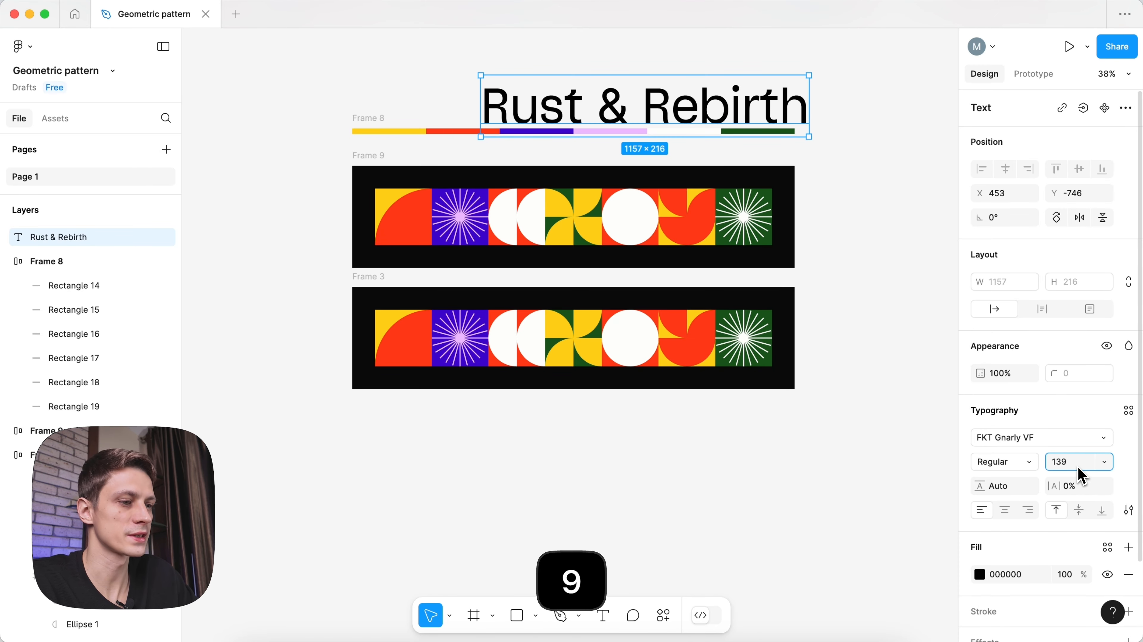
pyautogui.press('Return')
# - Give the title 100% line height and position it above the palette strip
pyautogui.moveTo(597, 100); pyautogui.dragTo(499, 86)
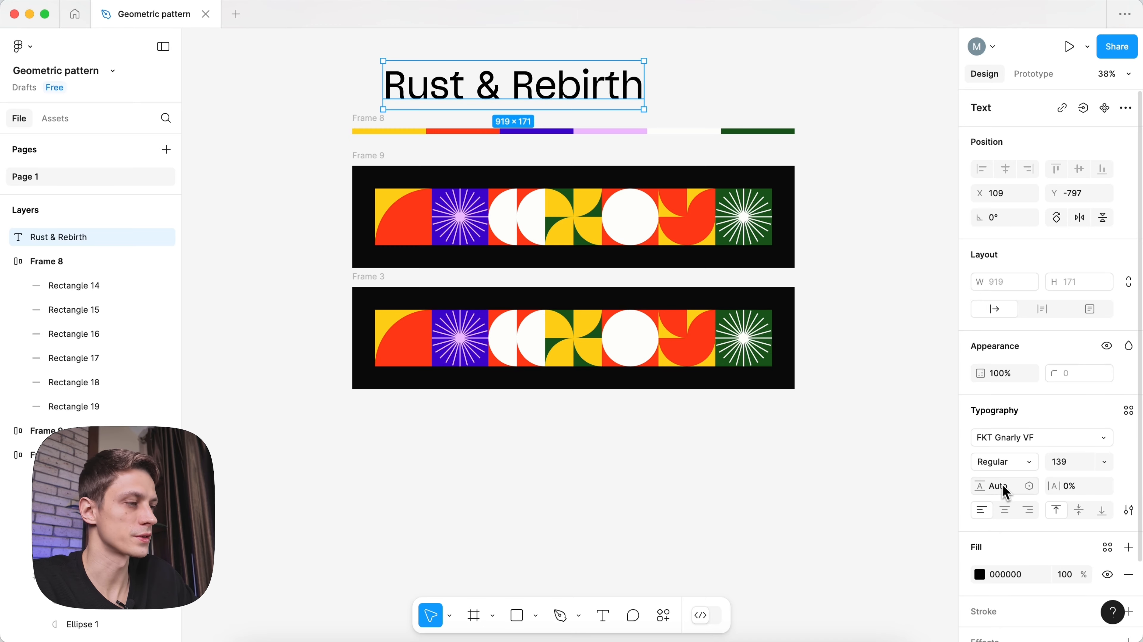
pyautogui.click(1015, 489)
pyautogui.write('100%')
pyautogui.press('Return')
pyautogui.scroll(1, 524, 186)
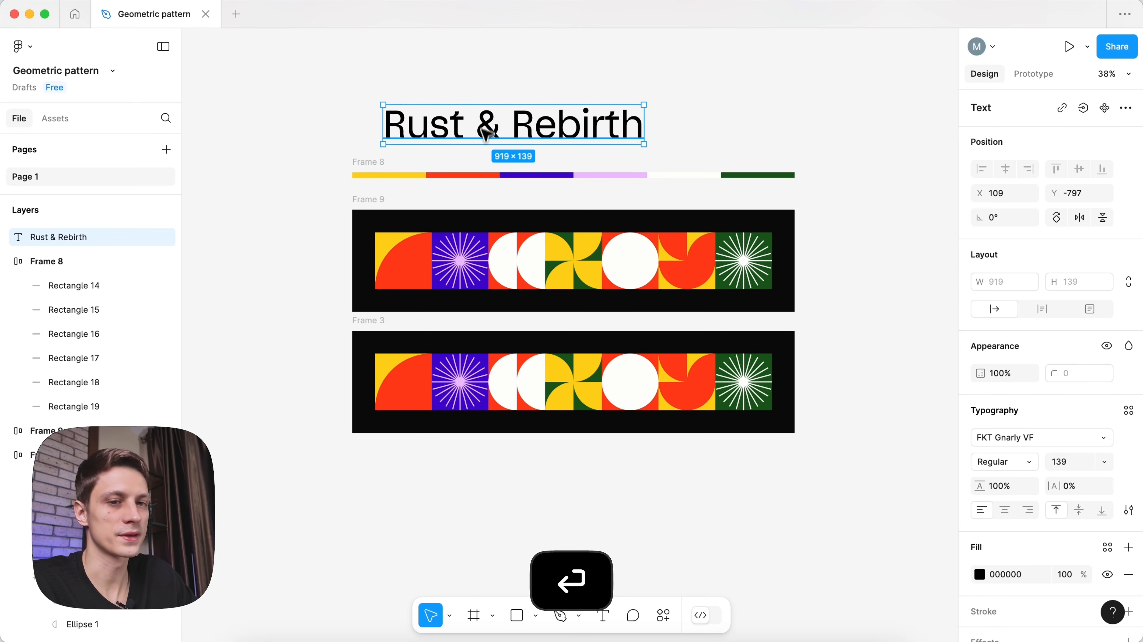
pyautogui.moveTo(483, 124); pyautogui.dragTo(477, 121)
pyautogui.scroll(-1, 981, 420)
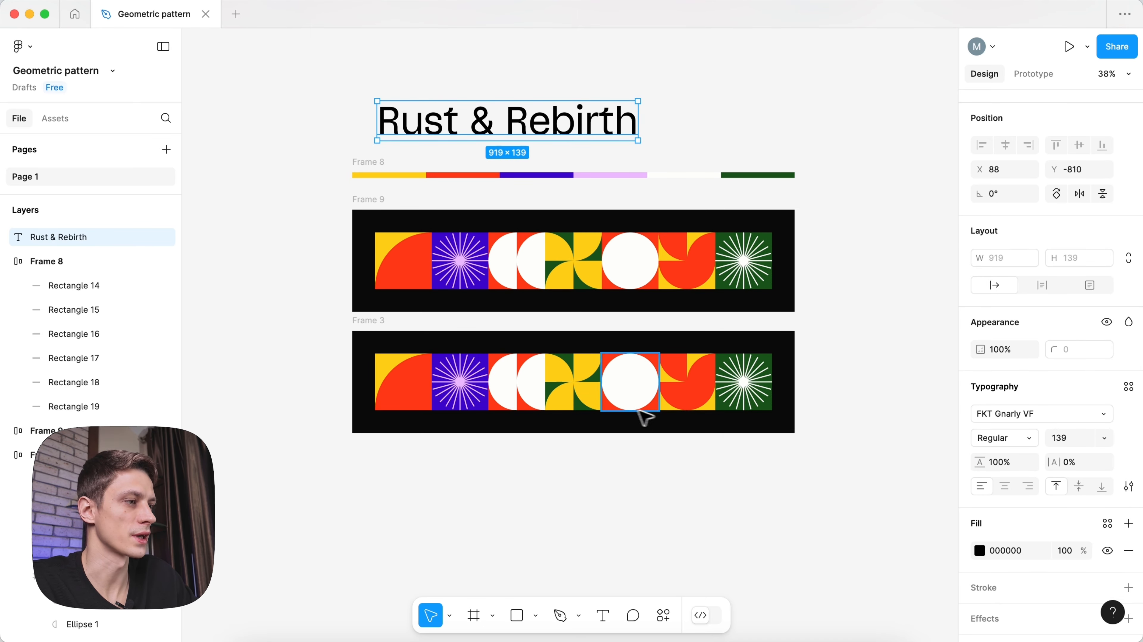
# - Cut the title, delete all tiles in Frame 9, and paste the title there
pyautogui.press('super+x')
pyautogui.click(396, 260)
pyautogui.press('super+a')
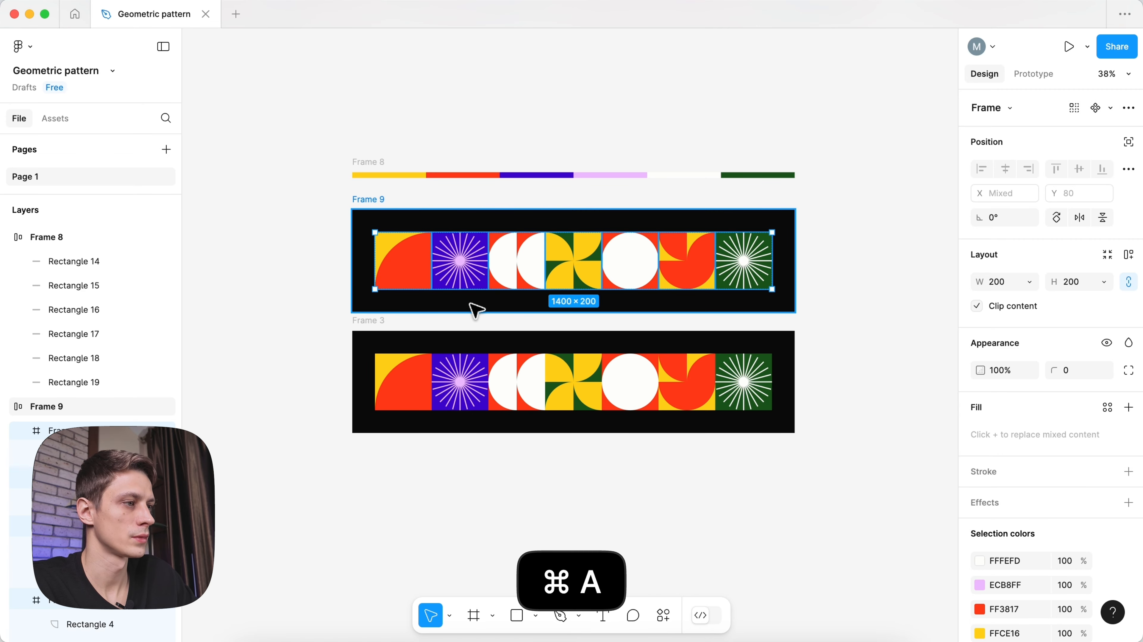
pyautogui.press('BackSpace')
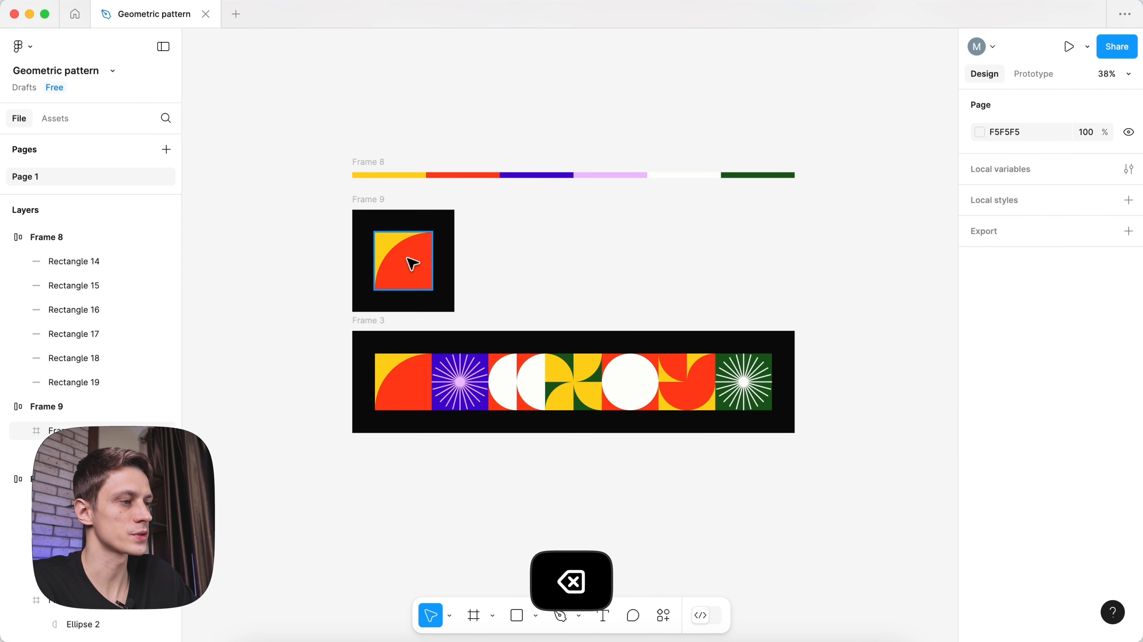
pyautogui.press('super+shift+r')
# - Widen the black Frame 9 to fit around the title
pyautogui.click(657, 232)
pyautogui.moveTo(657, 232); pyautogui.dragTo(795, 238)
pyautogui.click(847, 252)
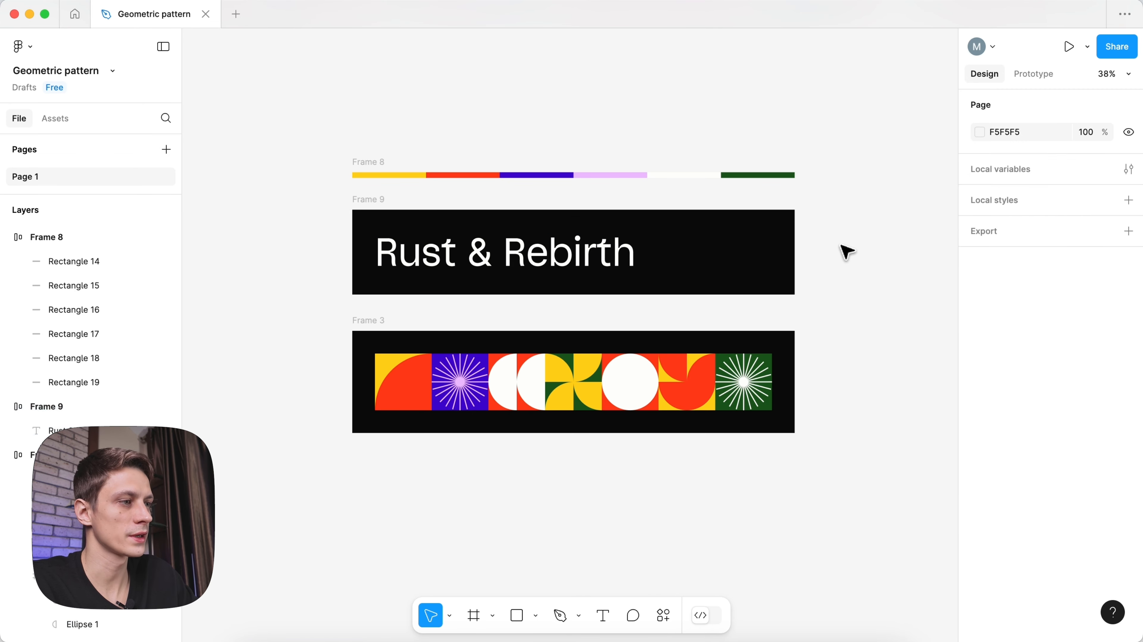
# - Make the title SemiBold and duplicate it beside itself
pyautogui.click(569, 258)
pyautogui.click(1005, 461)
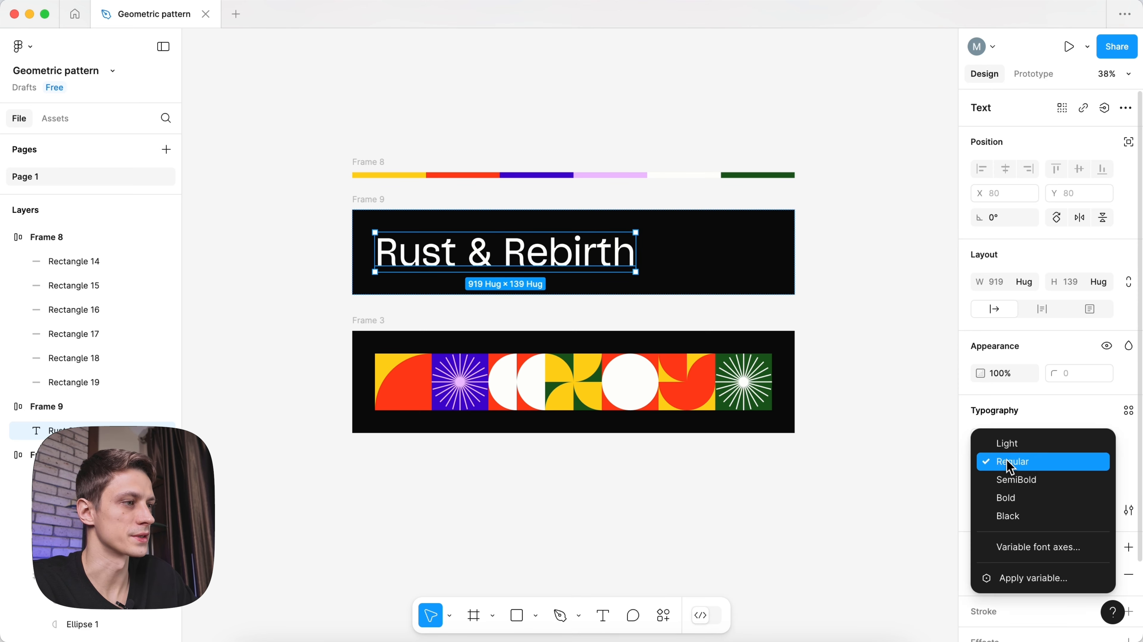
pyautogui.click(1011, 475)
pyautogui.click(832, 258)
pyautogui.scroll(2, 609, 254)
pyautogui.click(570, 255)
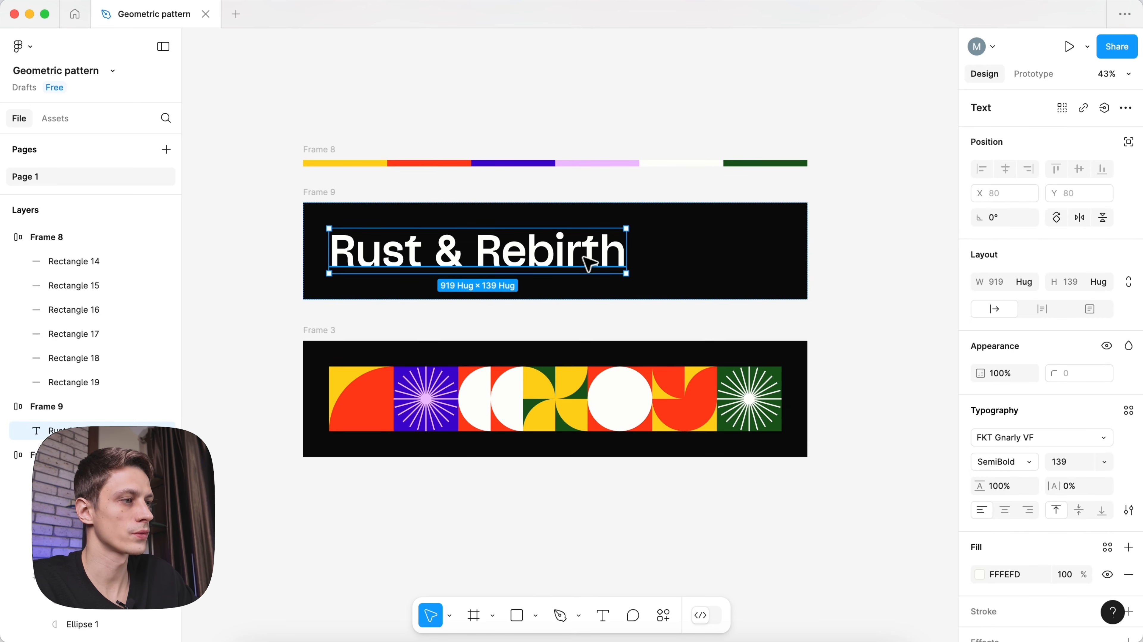
pyautogui.press('super+d')
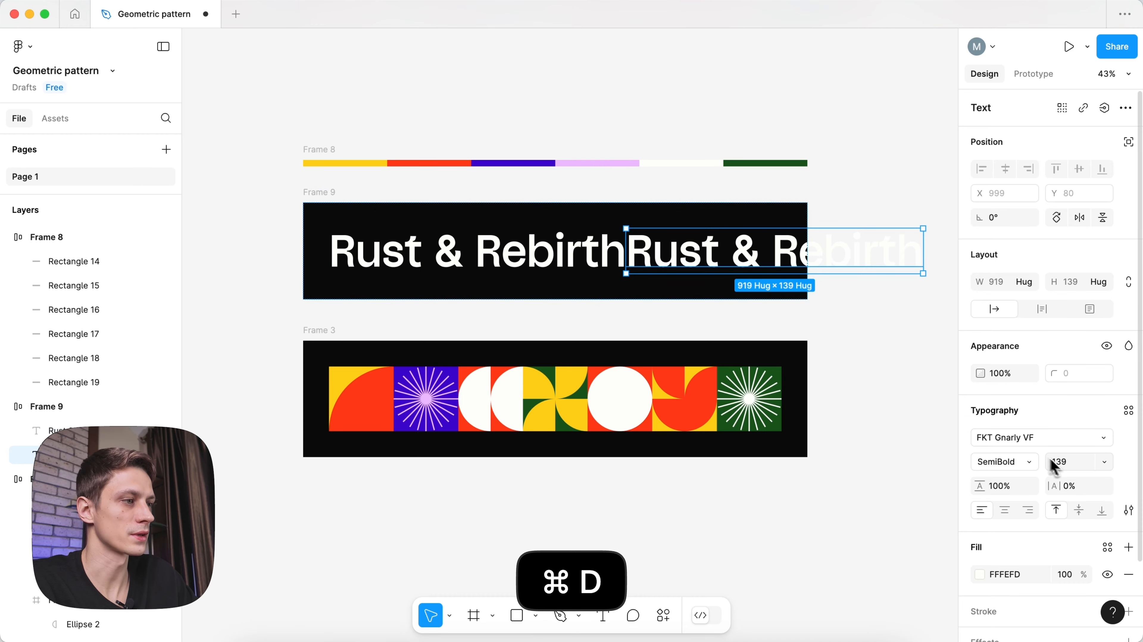
# - Set the duplicated title's font size to 18
pyautogui.click(1066, 465)
pyautogui.write('18')
pyautogui.press('Return')
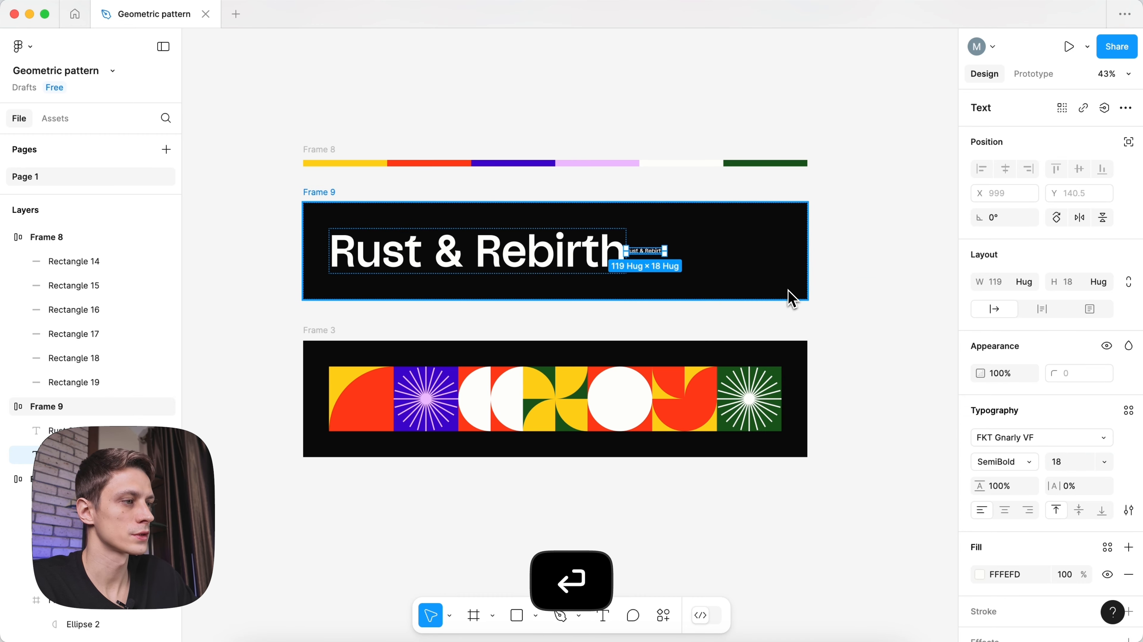
# - Retype the small copy as 'Decay is Only the Beginning' with a capital B
pyautogui.scroll(10, 638, 251)
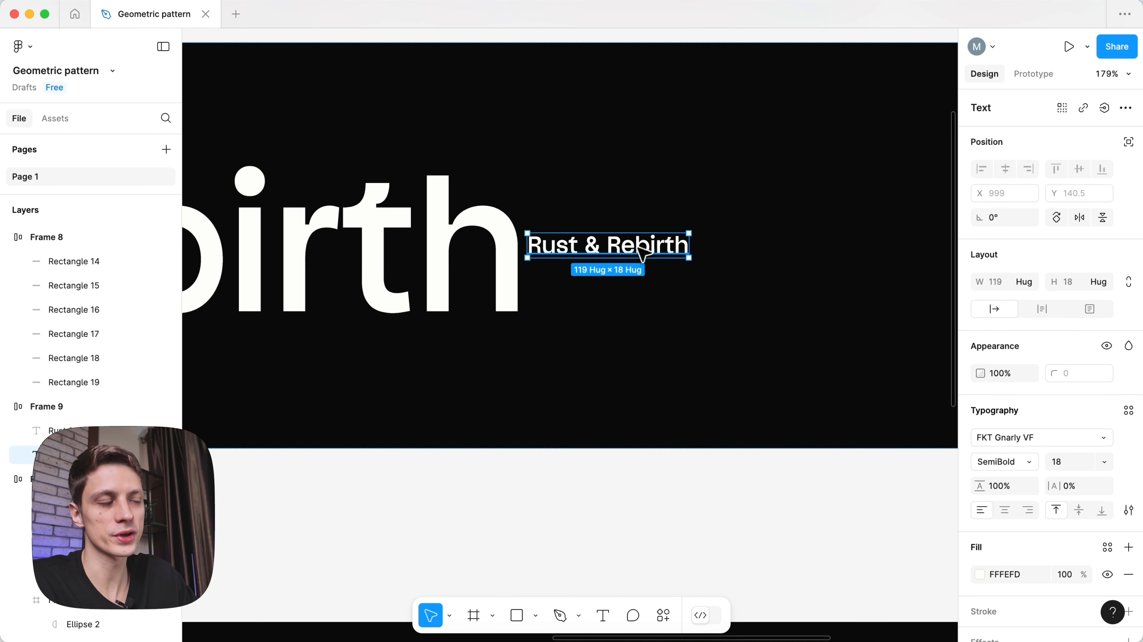
pyautogui.doubleClick(643, 250)
pyautogui.write('Decay i')
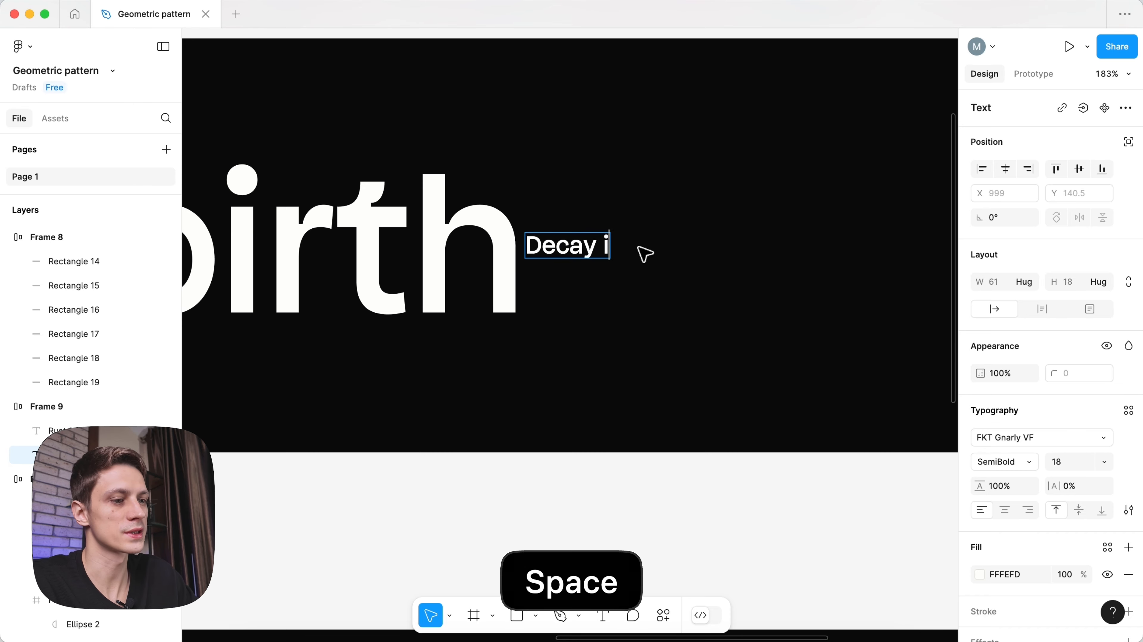
pyautogui.write('s Only ')
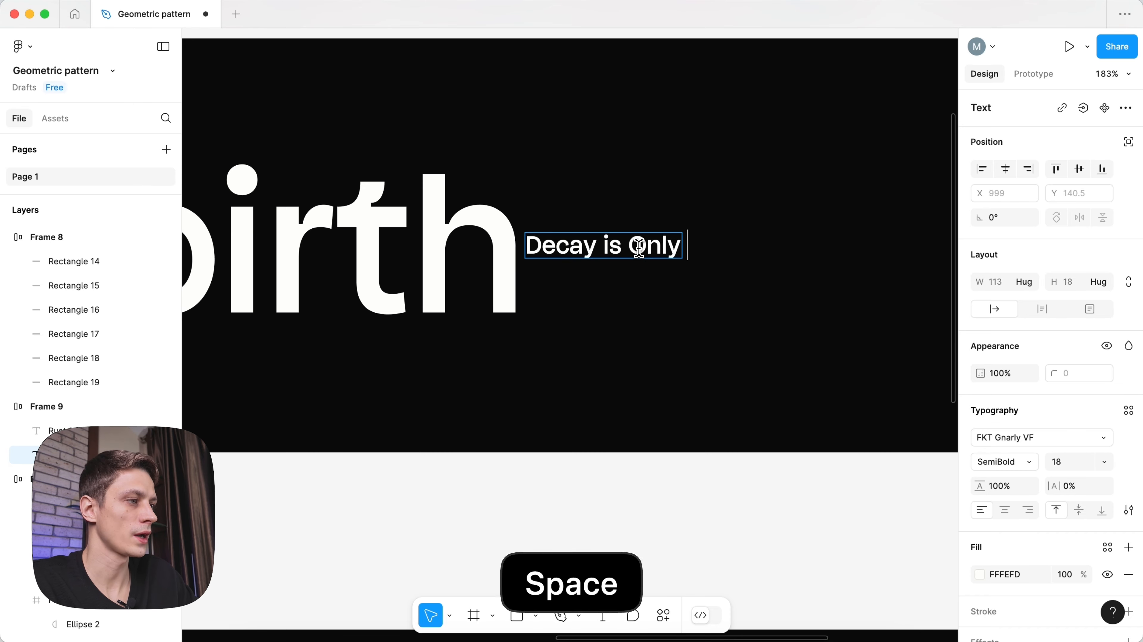
pyautogui.write('the be')
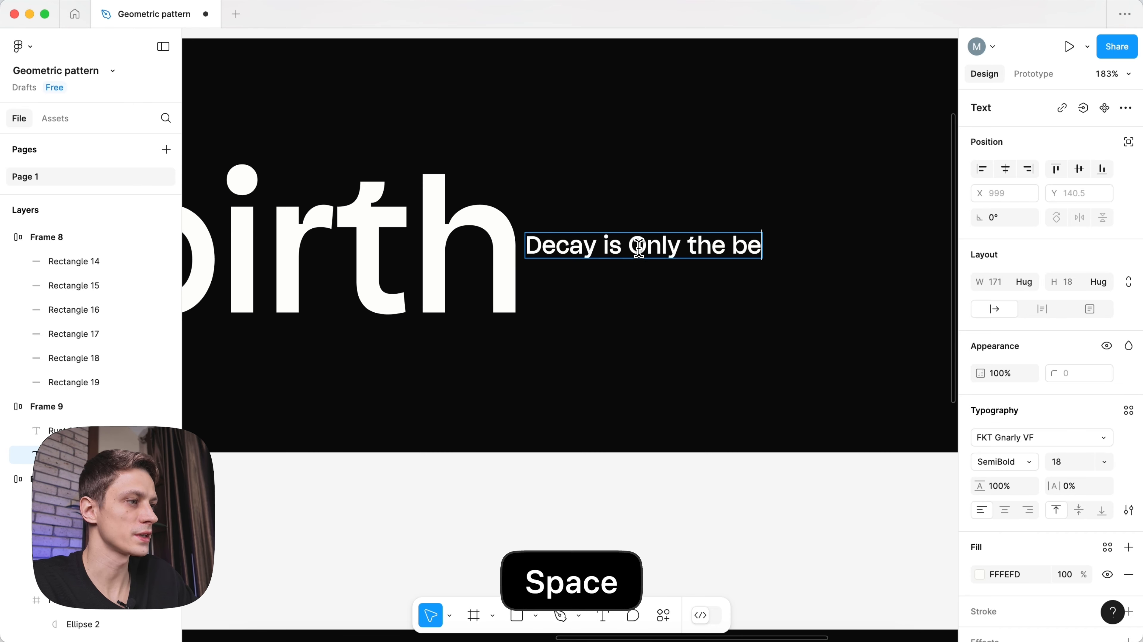
pyautogui.write('gin')
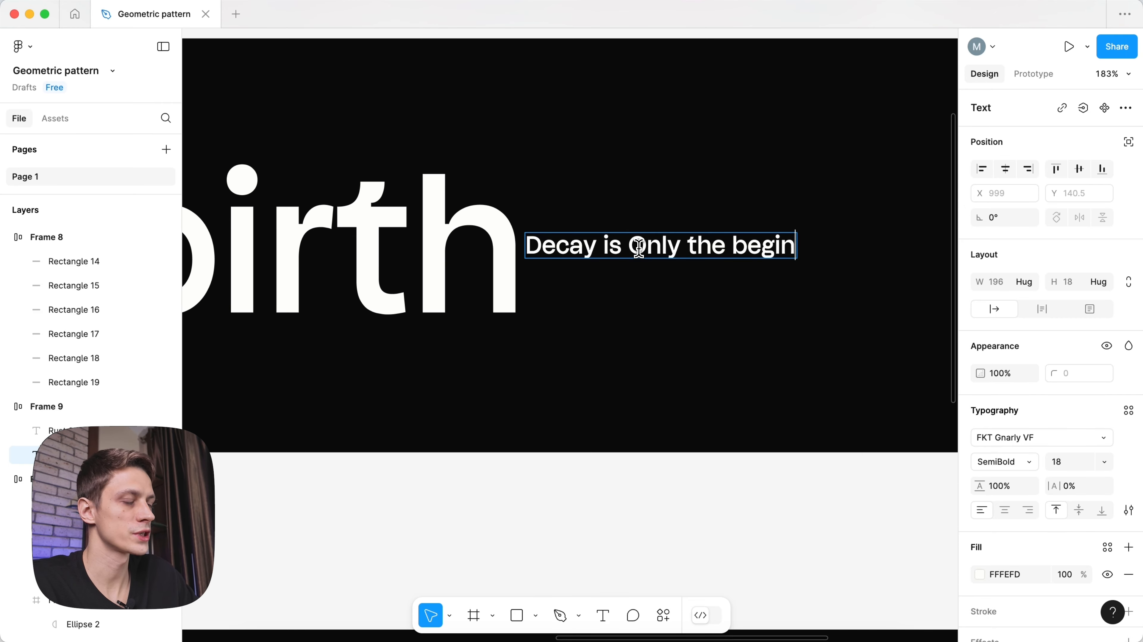
pyautogui.write('ning')
pyautogui.scroll(-1, 639, 248)
pyautogui.moveTo(730, 246); pyautogui.dragTo(738, 246)
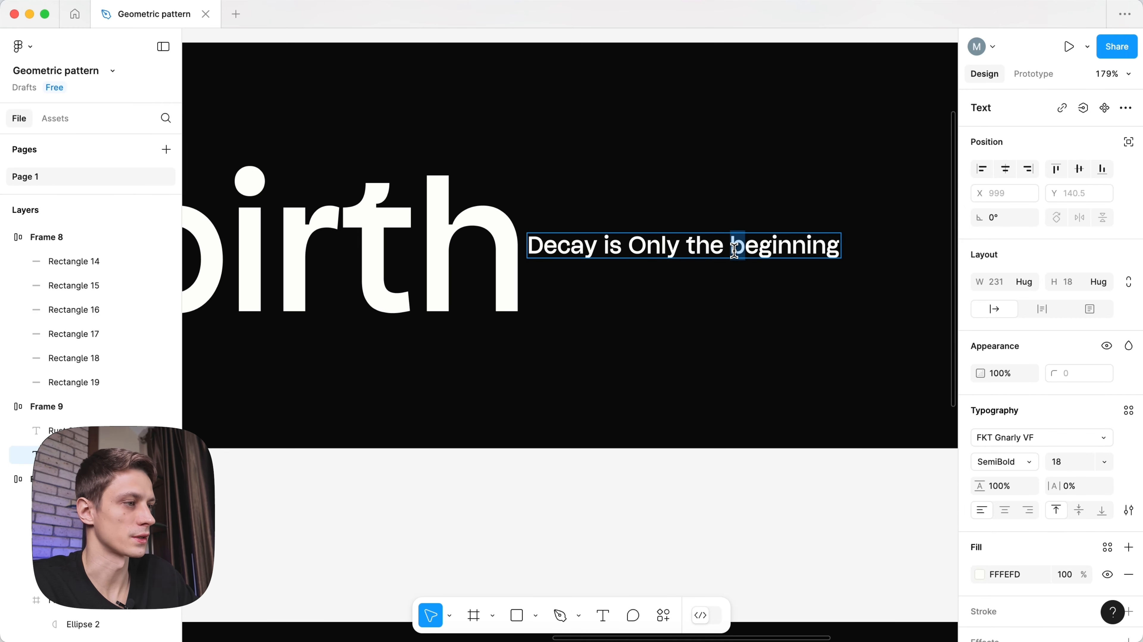
pyautogui.write('B')
pyautogui.scroll(-5, 674, 270)
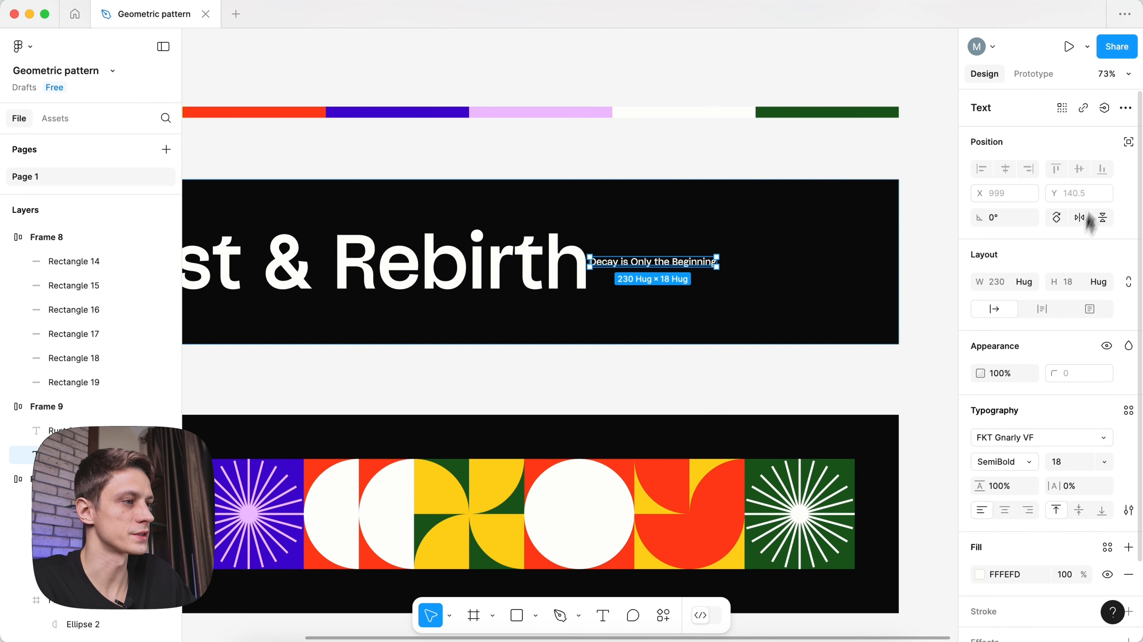
# - Nudge the subtitle up and to the right near the title
pyautogui.click(1129, 143)
pyautogui.scroll(3, 643, 243)
pyautogui.hotkey('shift', 'Up')
pyautogui.hotkey('shift', 'Up')
pyautogui.hotkey('shift', 'Up')
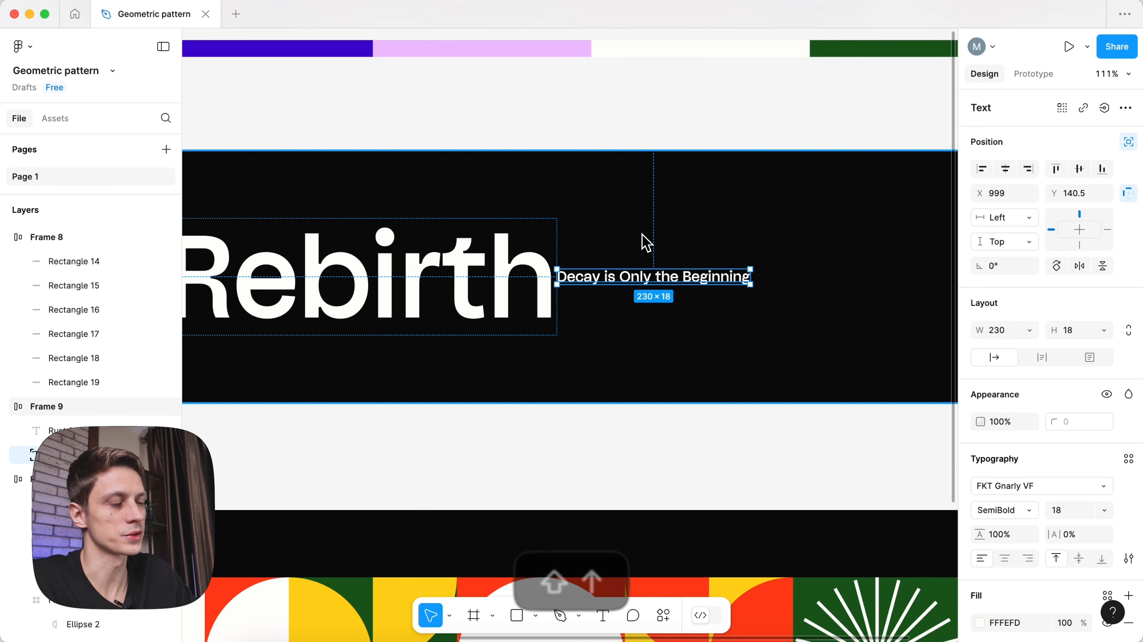
pyautogui.hotkey('shift', 'Up')
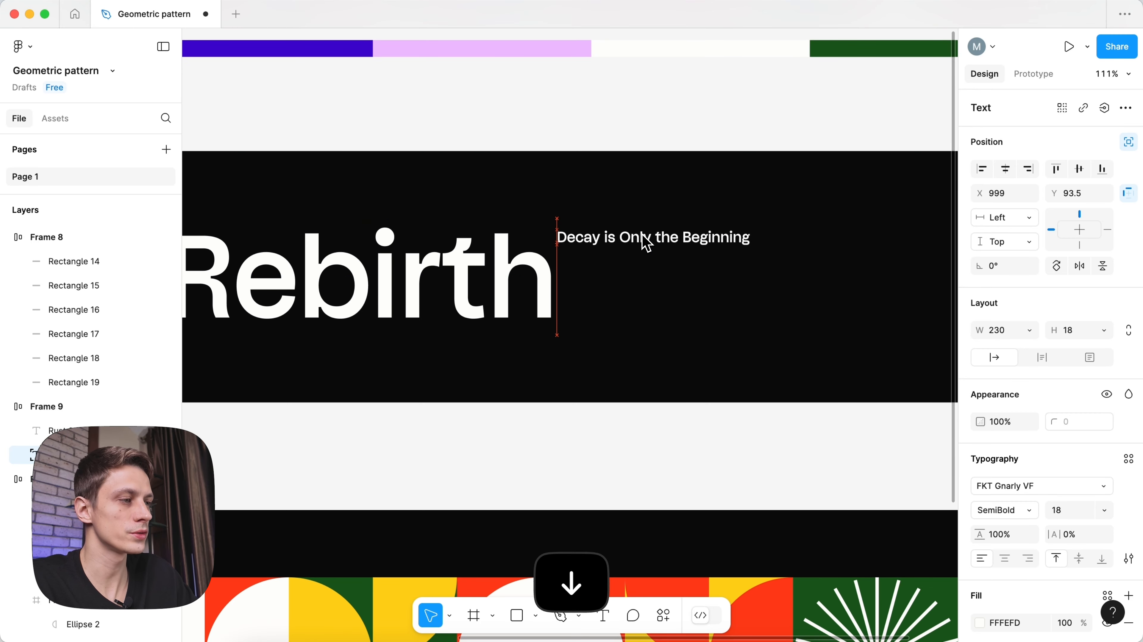
pyautogui.hotkey('shift', 'Right')
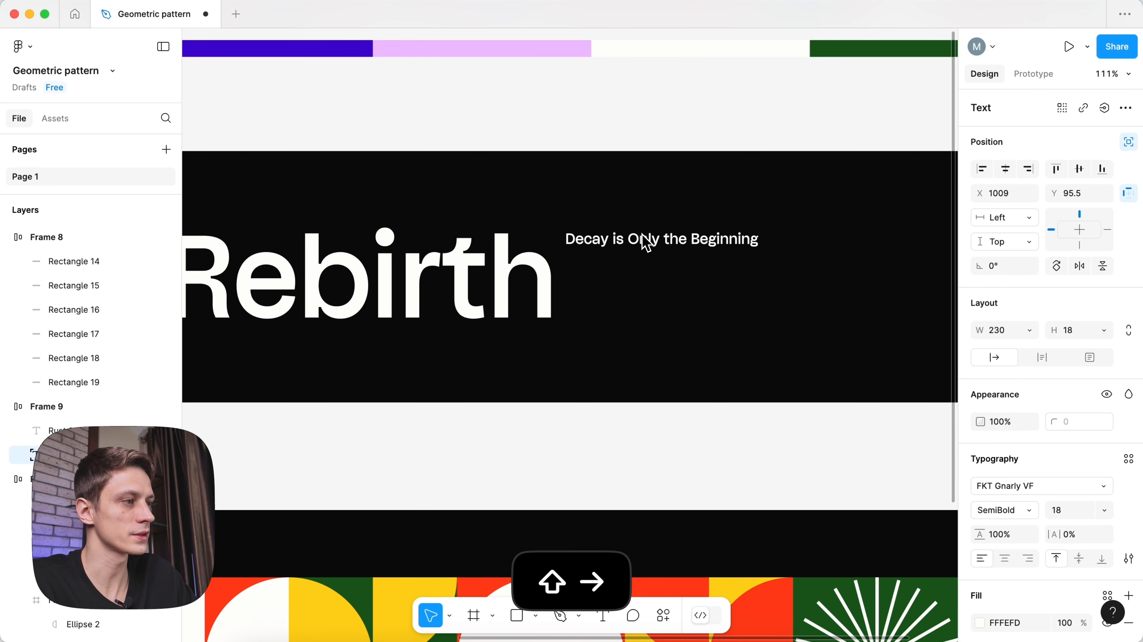
# - Place a ruler guide at the title's top and snap the subtitle to it (Y 97)
pyautogui.hotkey('shift', 'r')
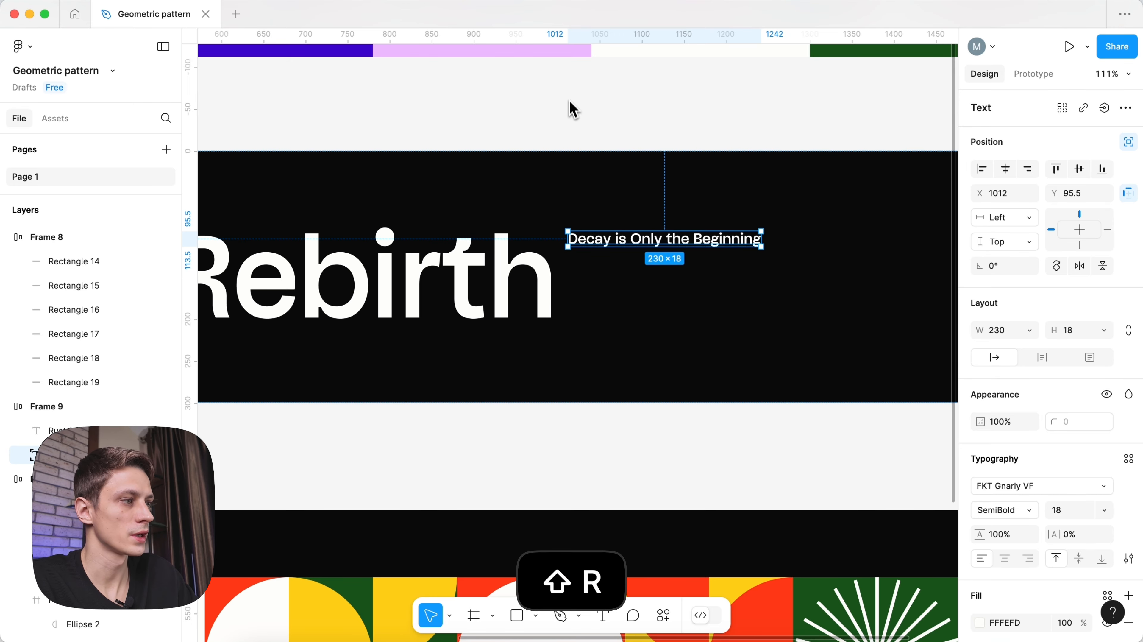
pyautogui.moveTo(546, 49); pyautogui.dragTo(587, 208)
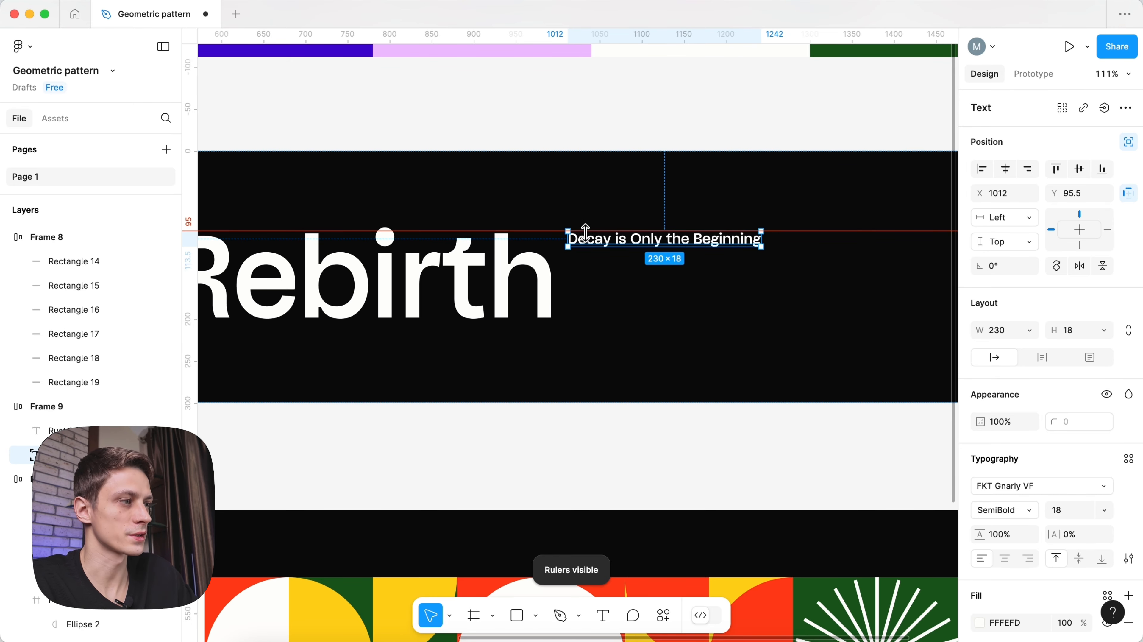
pyautogui.scroll(5, 560, 234)
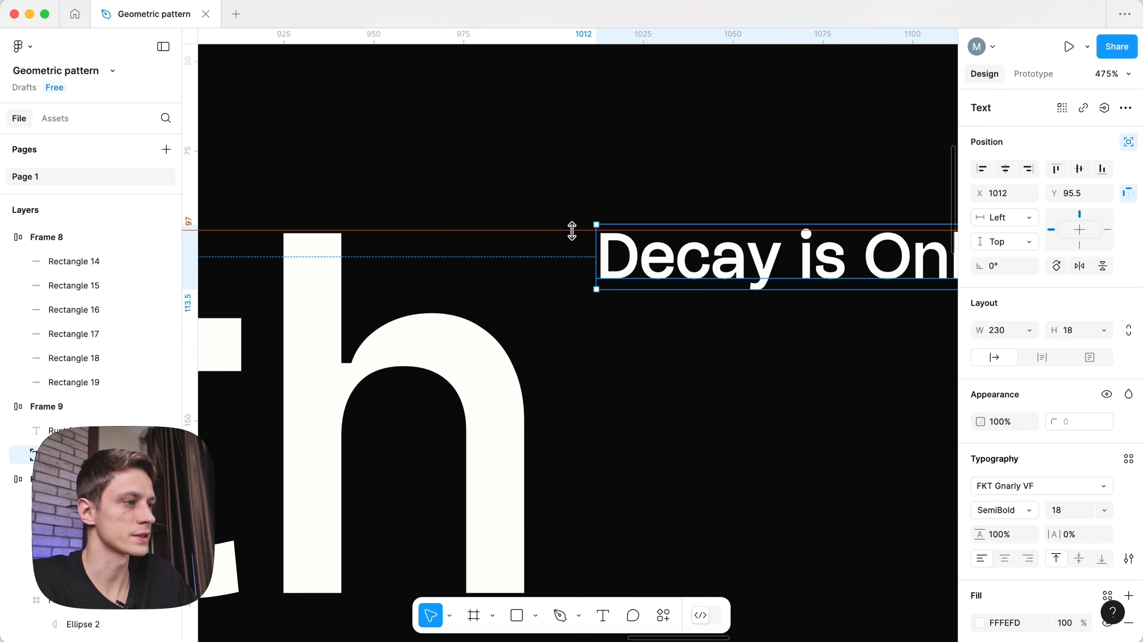
pyautogui.moveTo(641, 252); pyautogui.dragTo(644, 258)
pyautogui.scroll(-3, 578, 238)
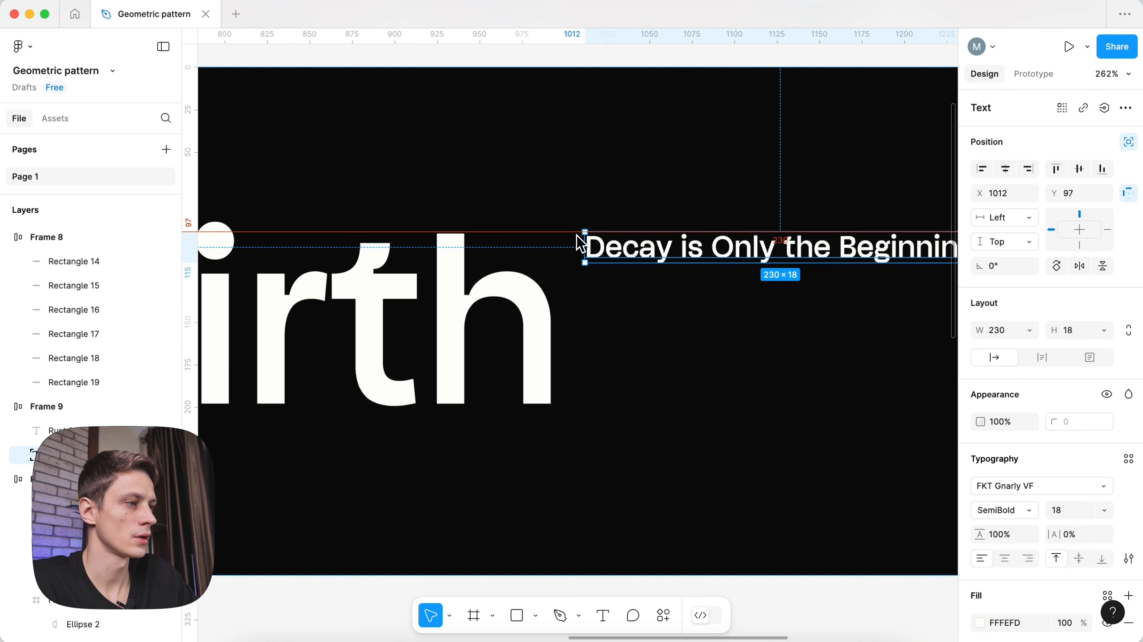
pyautogui.scroll(4, 558, 237)
pyautogui.scroll(1, 562, 247)
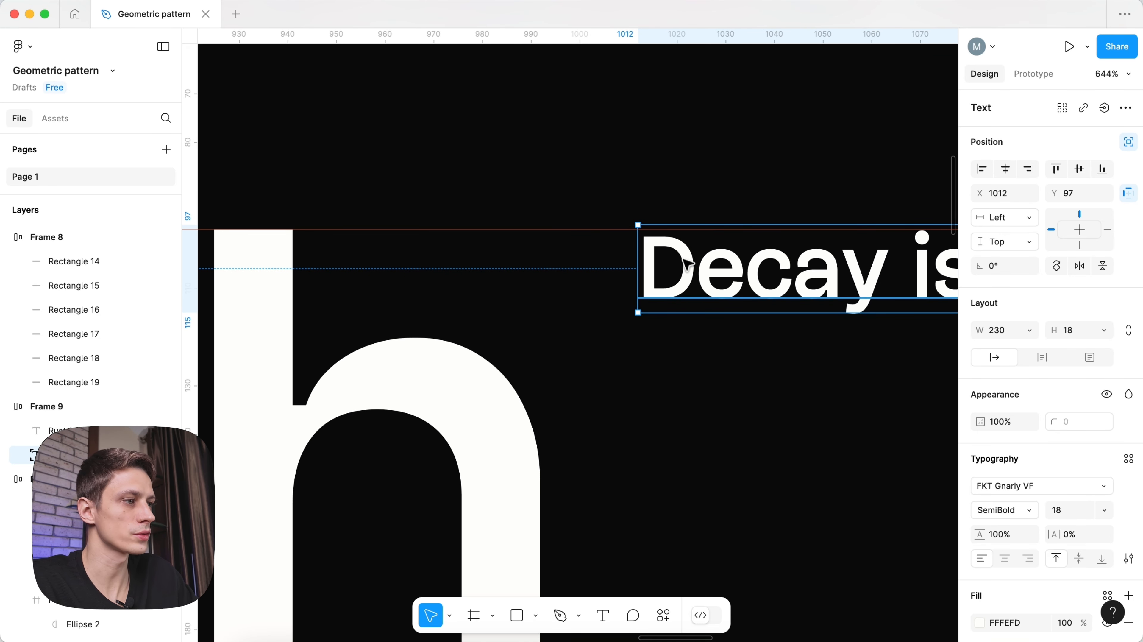
pyautogui.moveTo(686, 264); pyautogui.dragTo(687, 269)
pyautogui.press('Up')
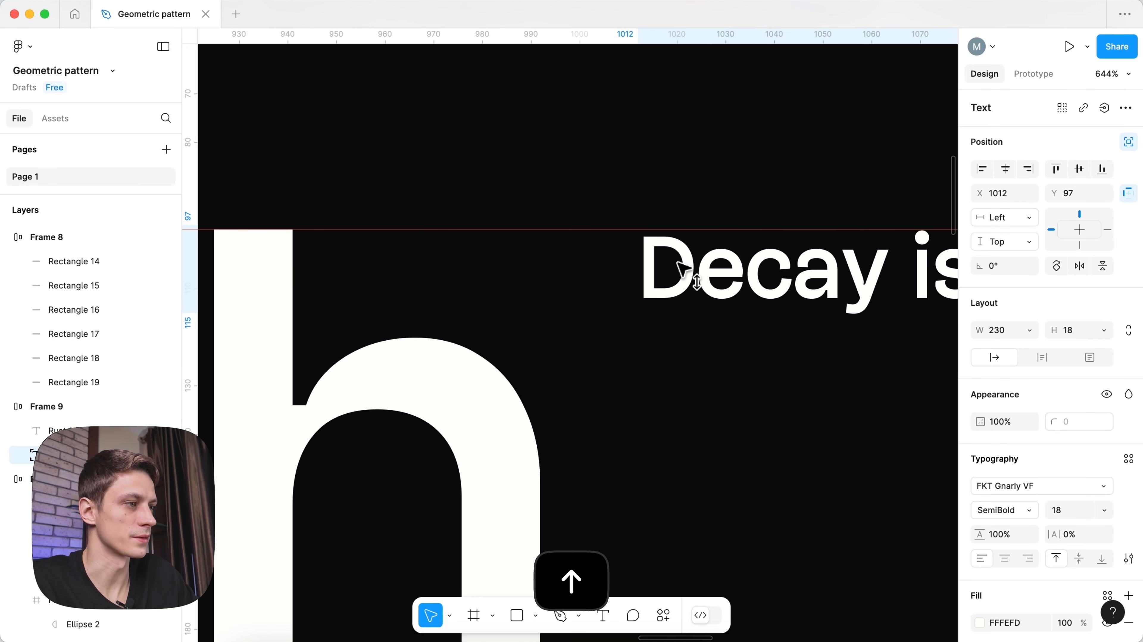
# - Delete the alignment guide and pan out to show the whole poster
pyautogui.click(595, 230)
pyautogui.press('BackSpace')
pyautogui.click(595, 233)
pyautogui.scroll(-10, 596, 234)
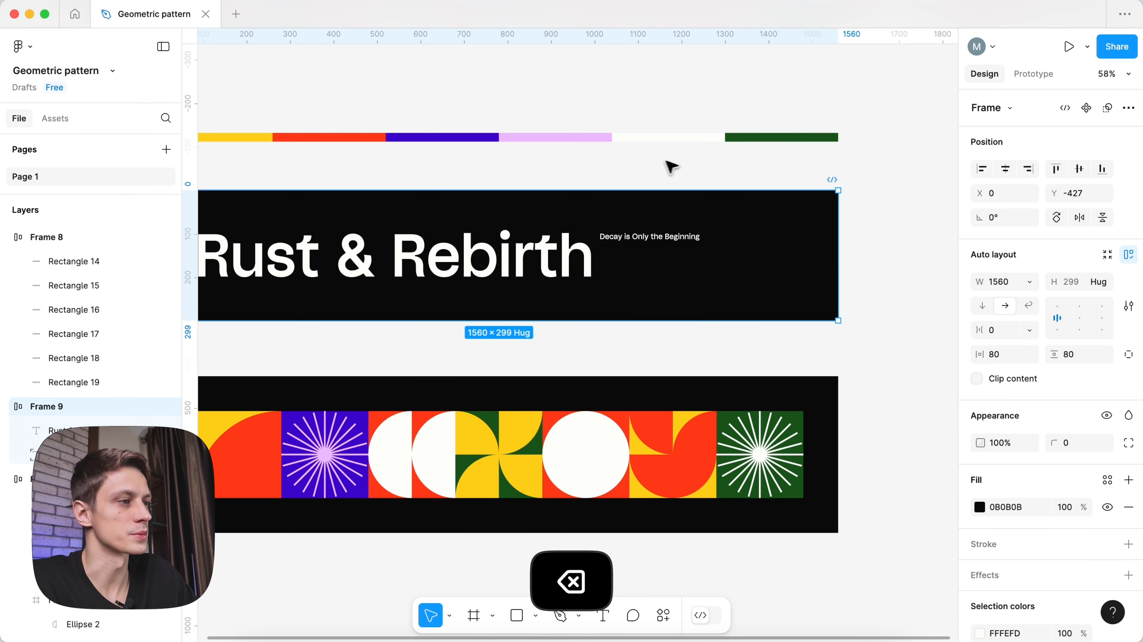
pyautogui.click(667, 163)
pyautogui.press('space')
pyautogui.moveTo(536, 187); pyautogui.dragTo(586, 191)
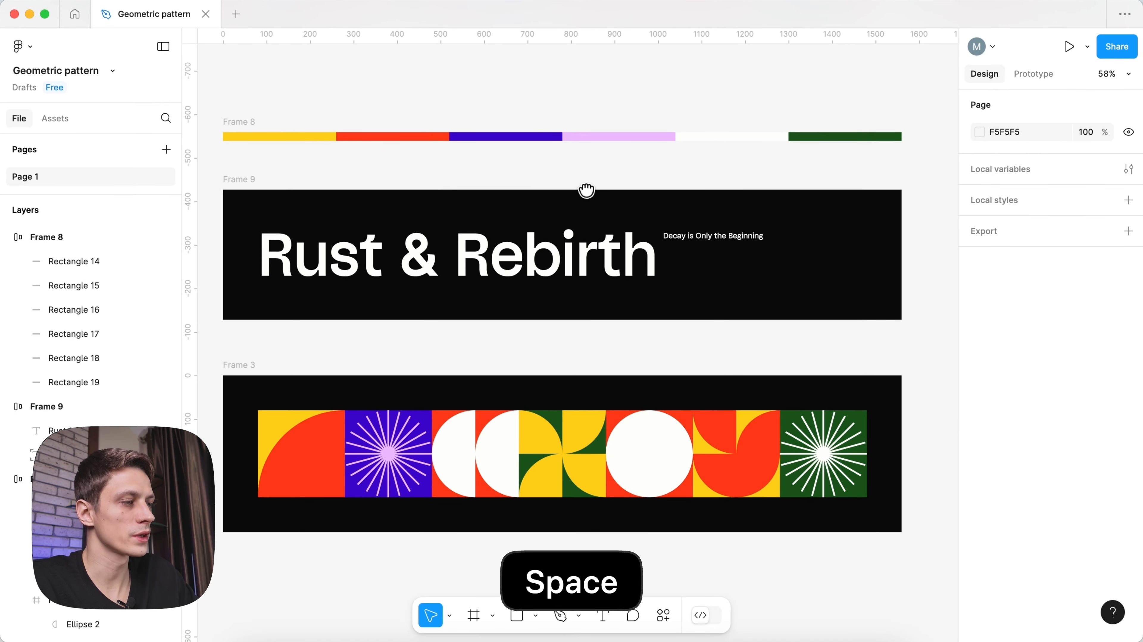
# - Duplicate the red and white tile, turn on wrap for the grid and narrow it to 1560
pyautogui.scroll(-1, 595, 189)
pyautogui.scroll(-1, 599, 193)
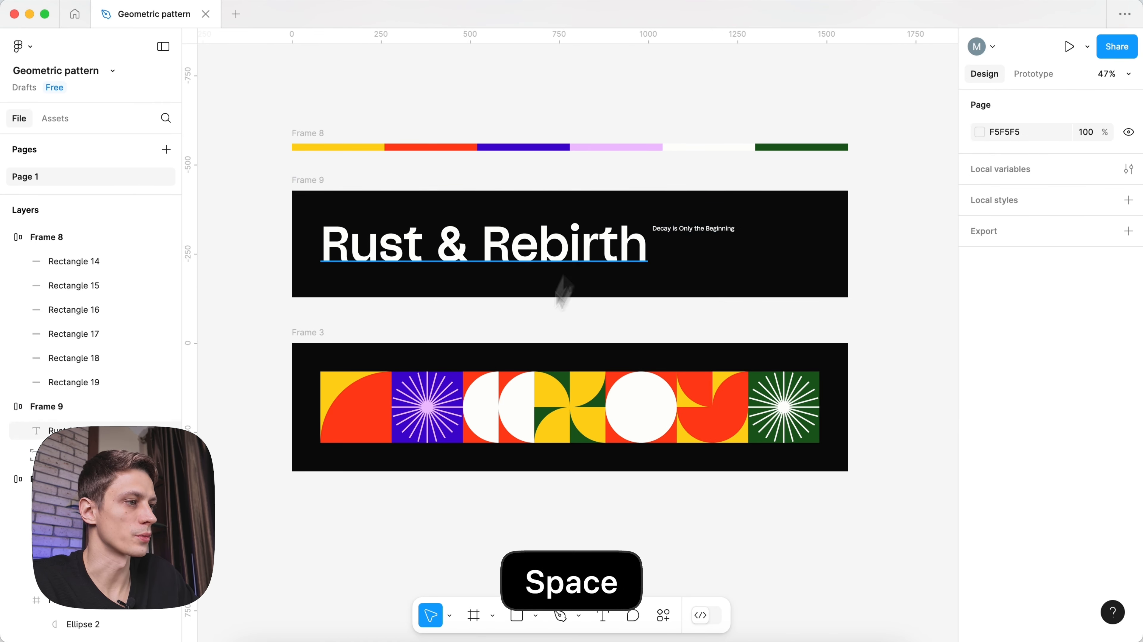
pyautogui.scroll(-3, 562, 286)
pyautogui.click(784, 341)
pyautogui.click(510, 341)
pyautogui.press('super+d')
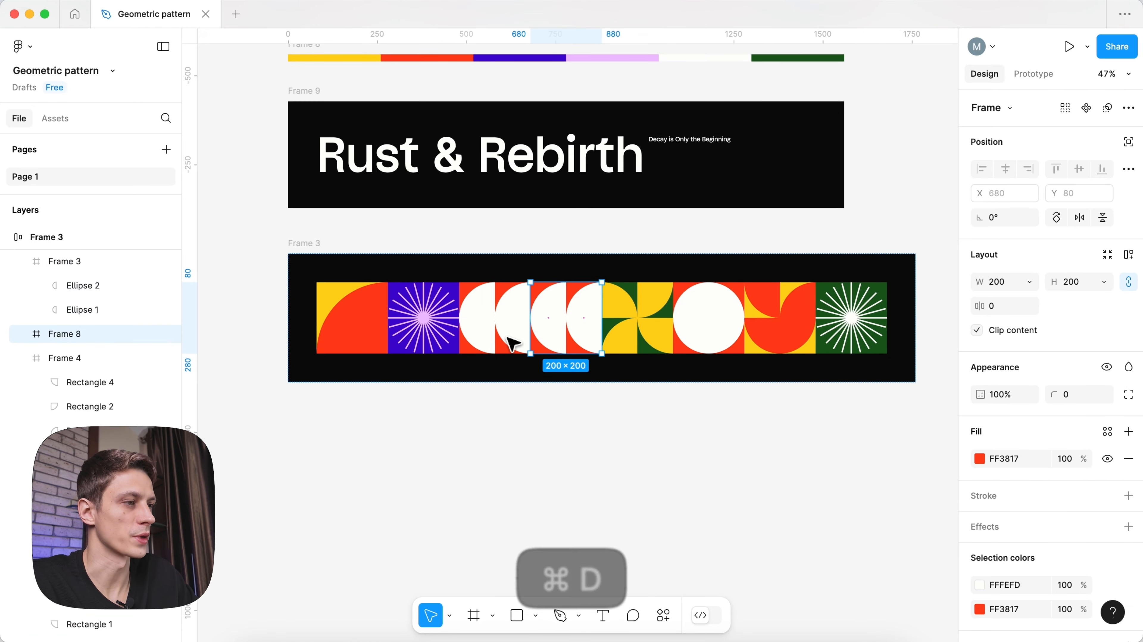
pyautogui.press('Right')
pyautogui.press('Right')
pyautogui.press('Right')
pyautogui.press('Right')
pyautogui.click(630, 365)
pyautogui.click(1028, 305)
pyautogui.hotkey('shift', 'r')
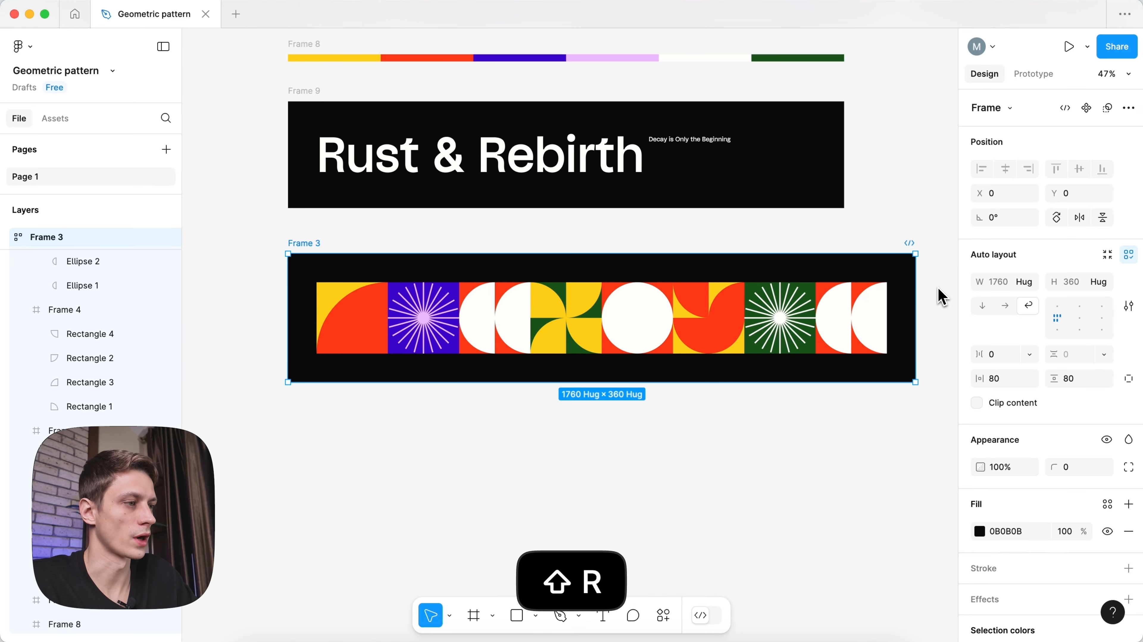
pyautogui.moveTo(915, 285); pyautogui.dragTo(847, 285)
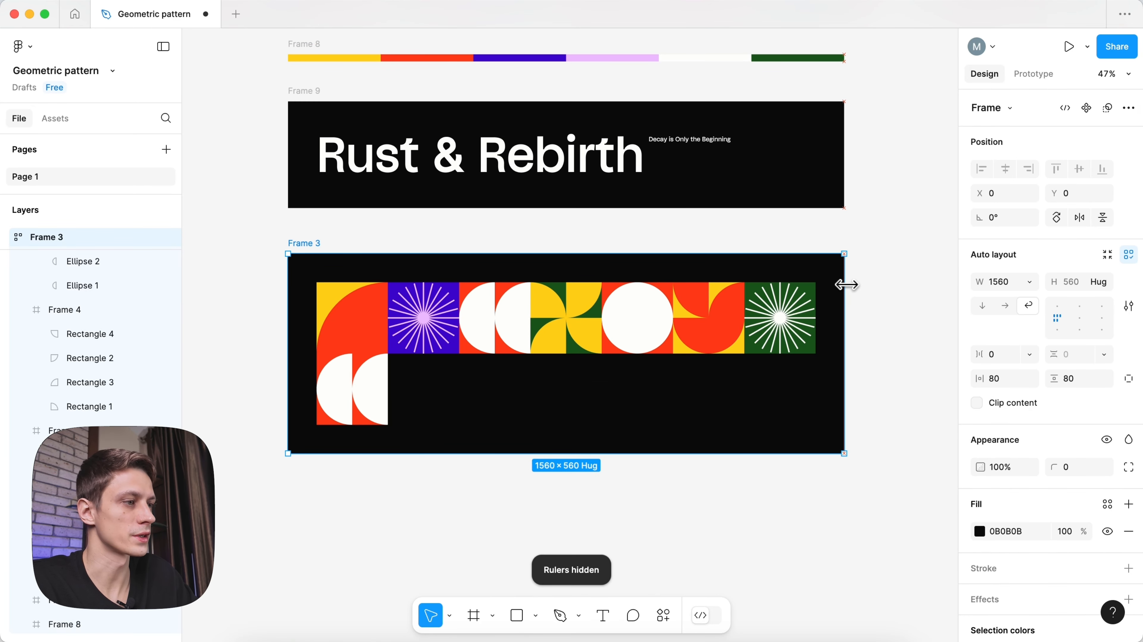
# - Recolour the wrapped second-row tile with a purple background and yellow half-circles
pyautogui.click(354, 387)
pyautogui.press('Return')
pyautogui.click(449, 441)
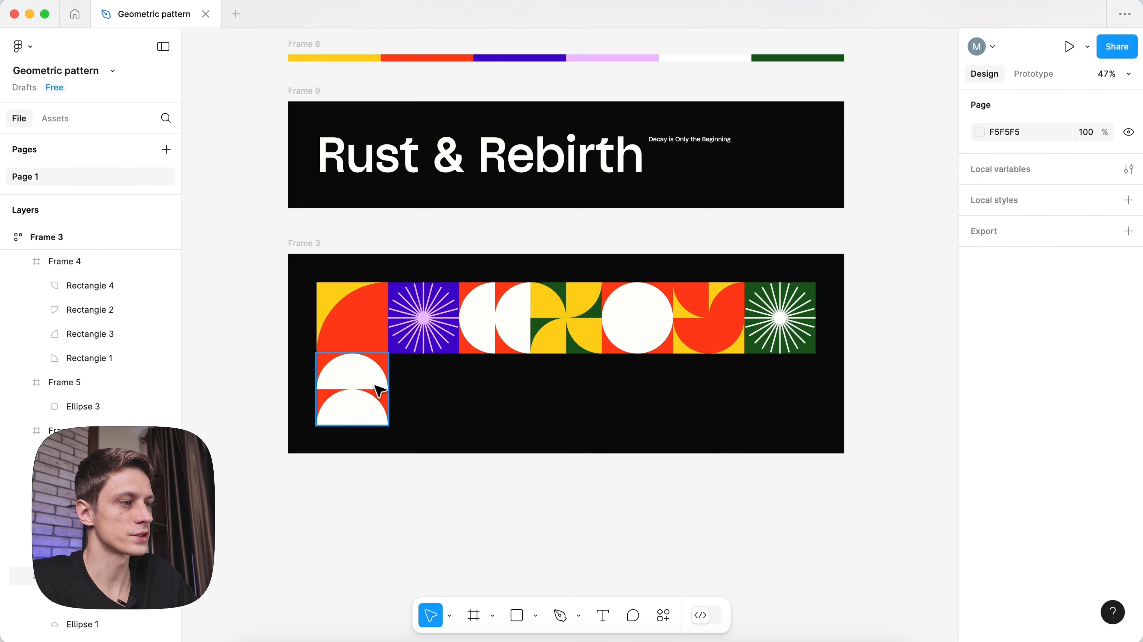
pyautogui.click(377, 388)
pyautogui.press('i')
pyautogui.click(404, 290)
pyautogui.press('Return')
pyautogui.press('i')
pyautogui.click(330, 294)
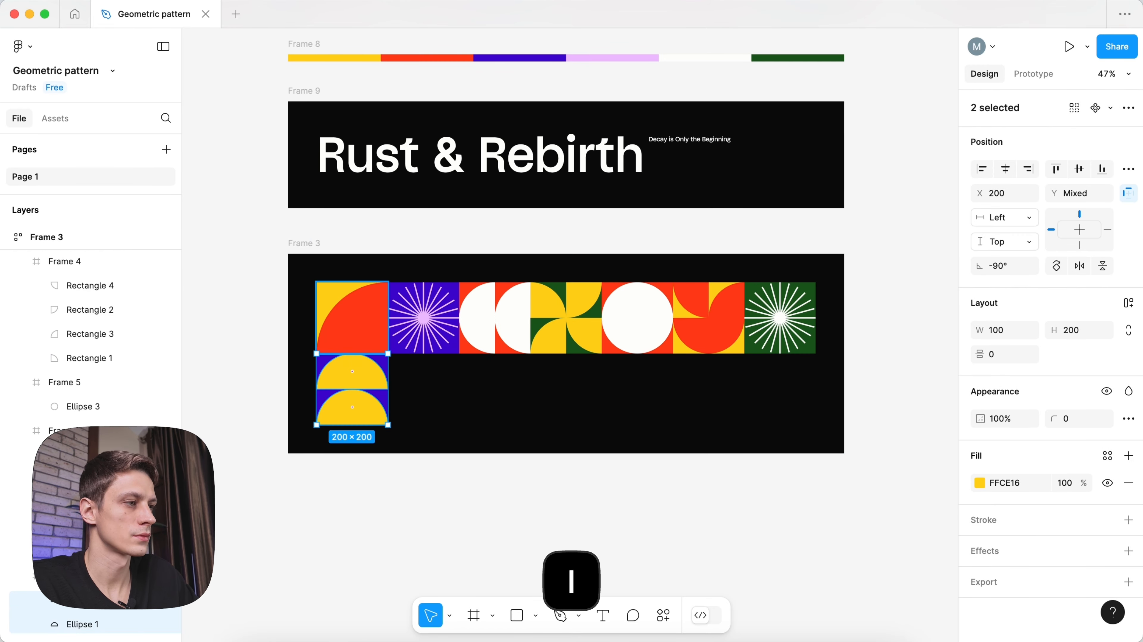
# - Add a copy of the white circle tile to the second row with a yellow circle
pyautogui.click(657, 319)
pyautogui.press('super+d')
pyautogui.press('Right')
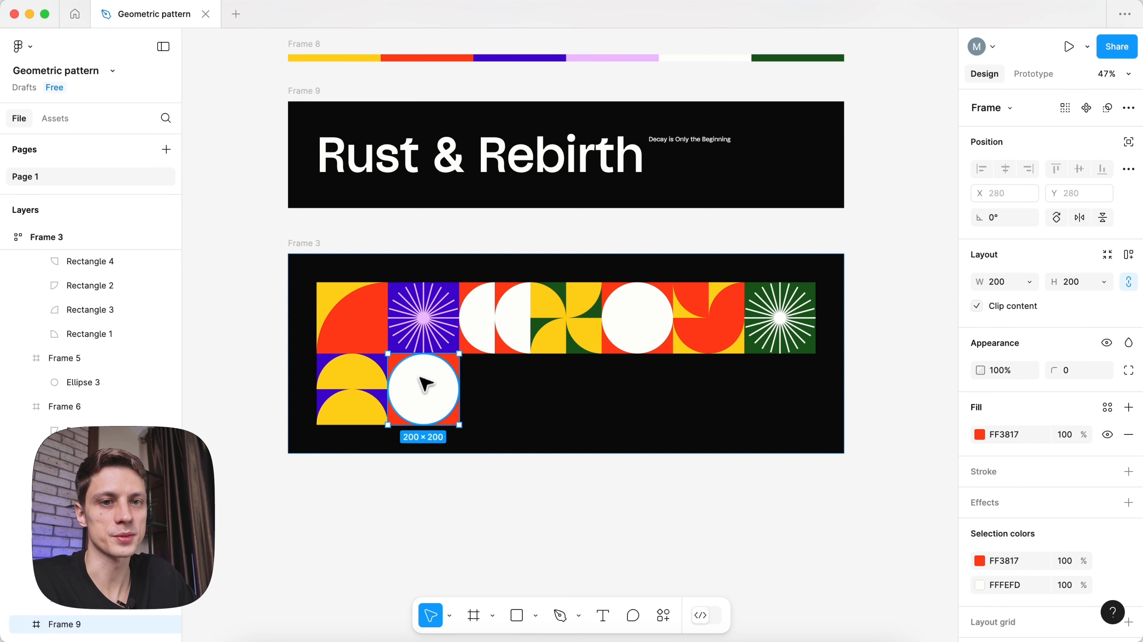
pyautogui.press('Return')
pyautogui.press('i')
pyautogui.click(341, 297)
# - Place a red 120 rounded square with corner radius 20 over the yellow circle
pyautogui.press('r')
pyautogui.moveTo(403, 375); pyautogui.dragTo(446, 418)
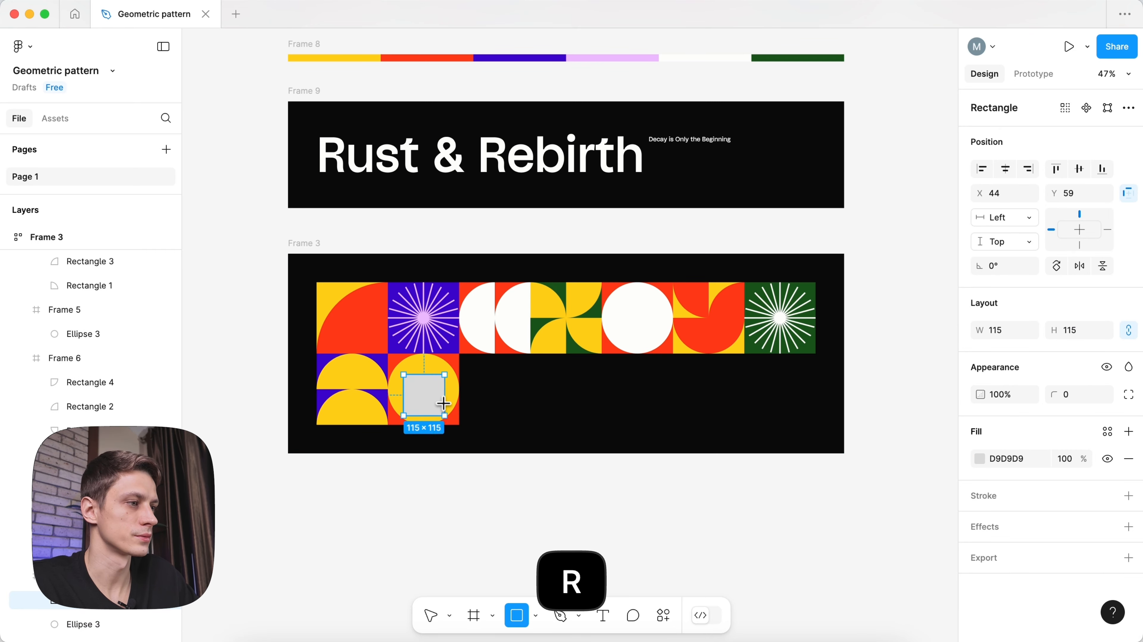
pyautogui.click(1008, 330)
pyautogui.write('120')
pyautogui.press('Return')
pyautogui.click(1065, 396)
pyautogui.write('20')
pyautogui.press('Return')
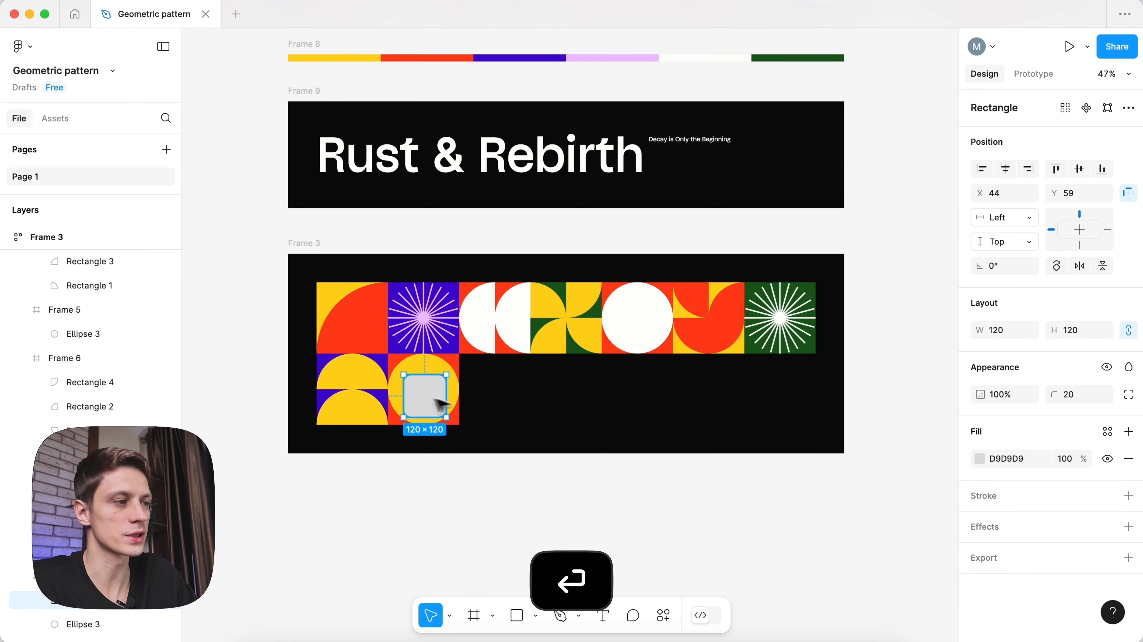
pyautogui.press('i')
pyautogui.click(370, 322)
pyautogui.click(517, 505)
pyautogui.press('space')
pyautogui.moveTo(518, 506); pyautogui.dragTo(516, 496)
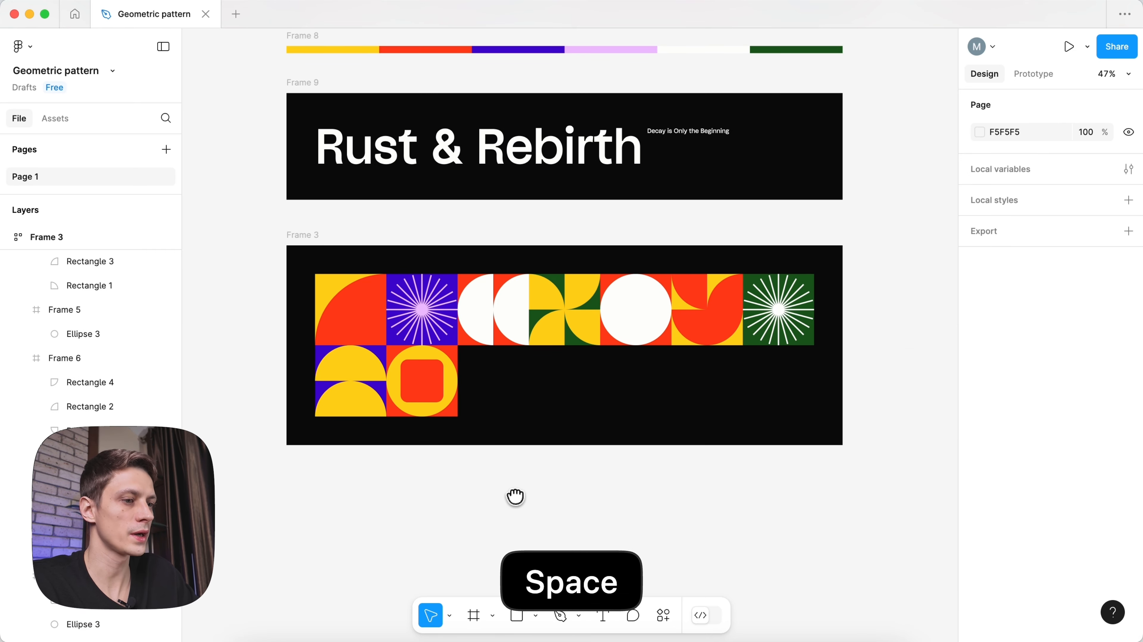
# - Add a copy of the green starburst tile to the second row with yellow lines
pyautogui.click(781, 330)
pyautogui.press('super+d')
pyautogui.press('Right')
pyautogui.press('Right')
pyautogui.scroll(-3, 996, 524)
pyautogui.click(980, 496)
pyautogui.click(799, 471)
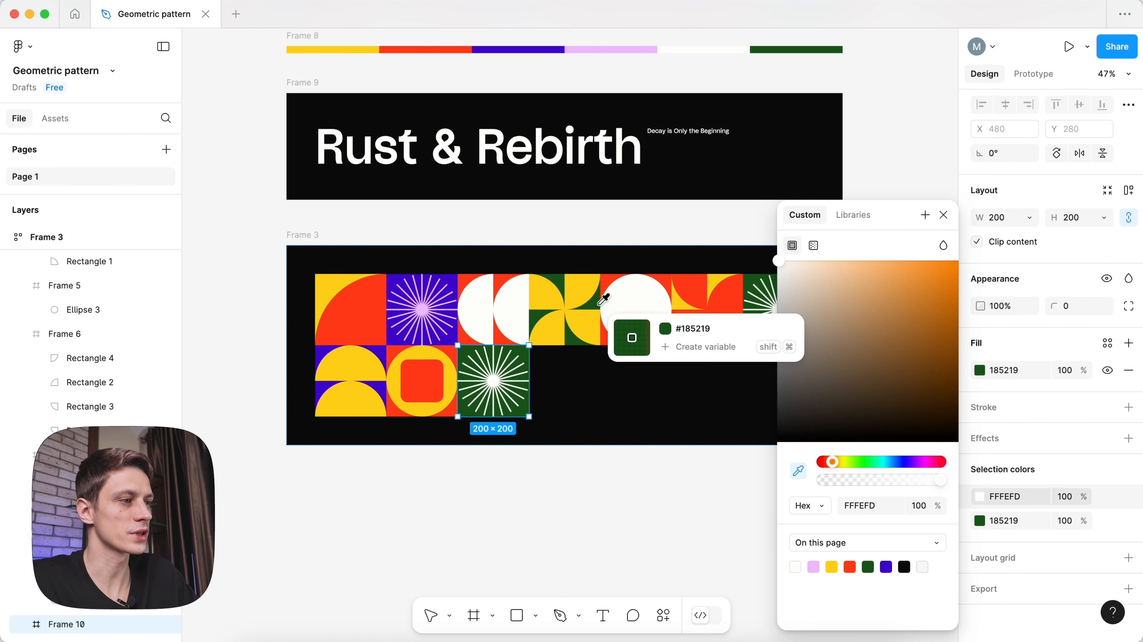
pyautogui.click(590, 317)
pyautogui.click(508, 480)
# - Add a fourth second-row tile from the white circle tile, with purple background and red circle
pyautogui.click(655, 310)
pyautogui.press('super+d')
pyautogui.press('Right')
pyautogui.press('Right')
pyautogui.press('Right')
pyautogui.press('Right')
pyautogui.press('Right')
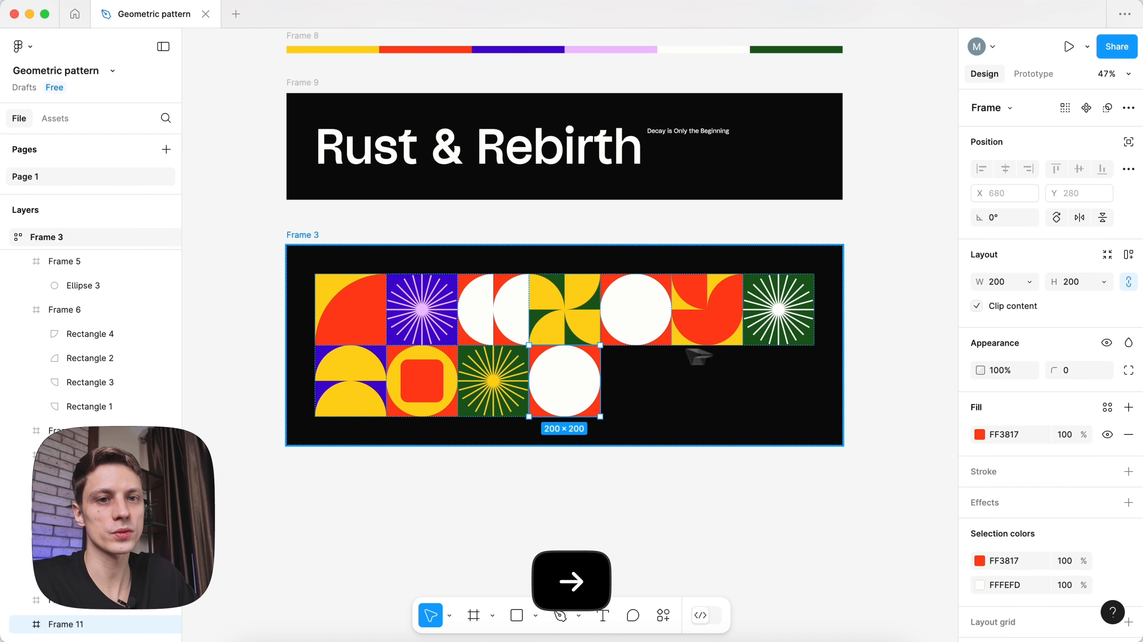
pyautogui.press('u')
pyautogui.press('i')
pyautogui.click(451, 288)
pyautogui.doubleClick(577, 355)
pyautogui.press('i')
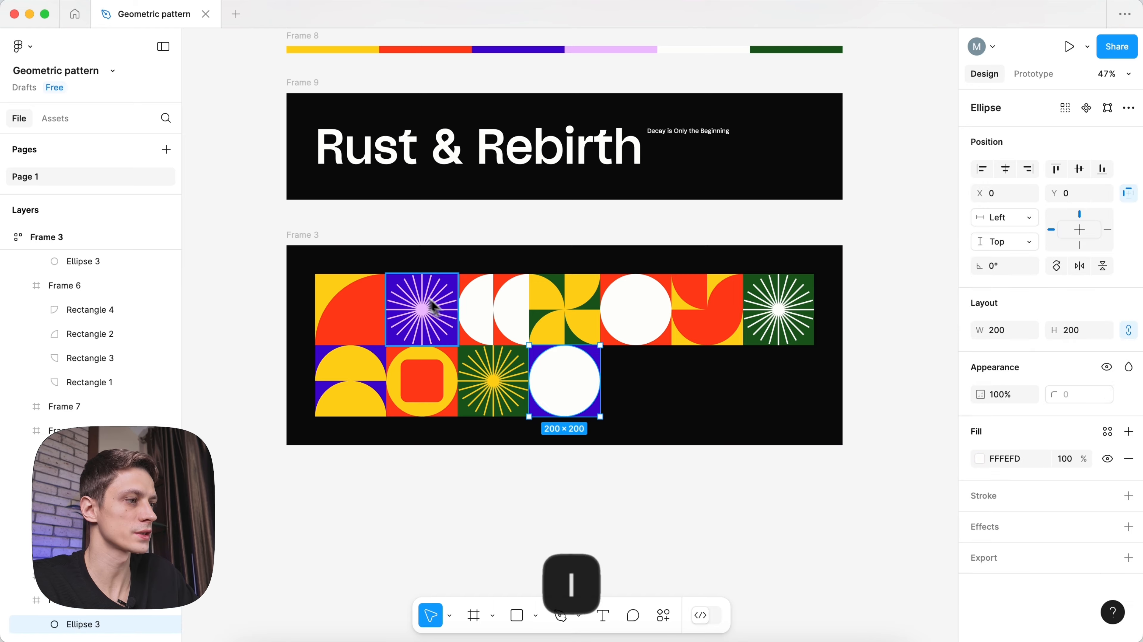
pyautogui.click(370, 388)
# - Create a fifth tile from the half-circle tile, rotating its half-circles and swapping in a yellow quarter shape
pyautogui.press('super+d')
pyautogui.press('Right')
pyautogui.press('Right')
pyautogui.press('Right')
pyautogui.doubleClick(652, 361)
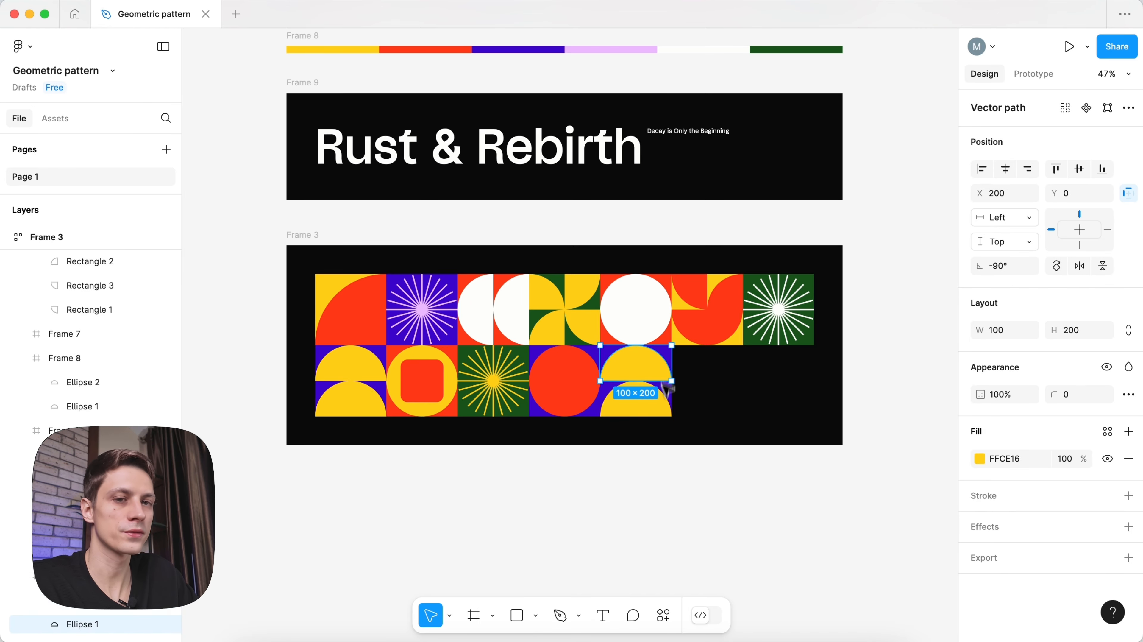
pyautogui.keyDown('shift'); pyautogui.click(650, 400); pyautogui.keyUp('shift')
pyautogui.moveTo(675, 343); pyautogui.dragTo(656, 421)
pyautogui.scroll(5, 666, 376)
pyautogui.keyDown('super'); pyautogui.click(523, 272); pyautogui.keyUp('super')
pyautogui.press('super+c')
pyautogui.keyDown('super'); pyautogui.click(646, 350); pyautogui.keyUp('super')
pyautogui.press('super+shift+r')
# - Set the fifth tile's background fill to purple 6C02A3
pyautogui.scroll(-5, 652, 354)
pyautogui.click(638, 367)
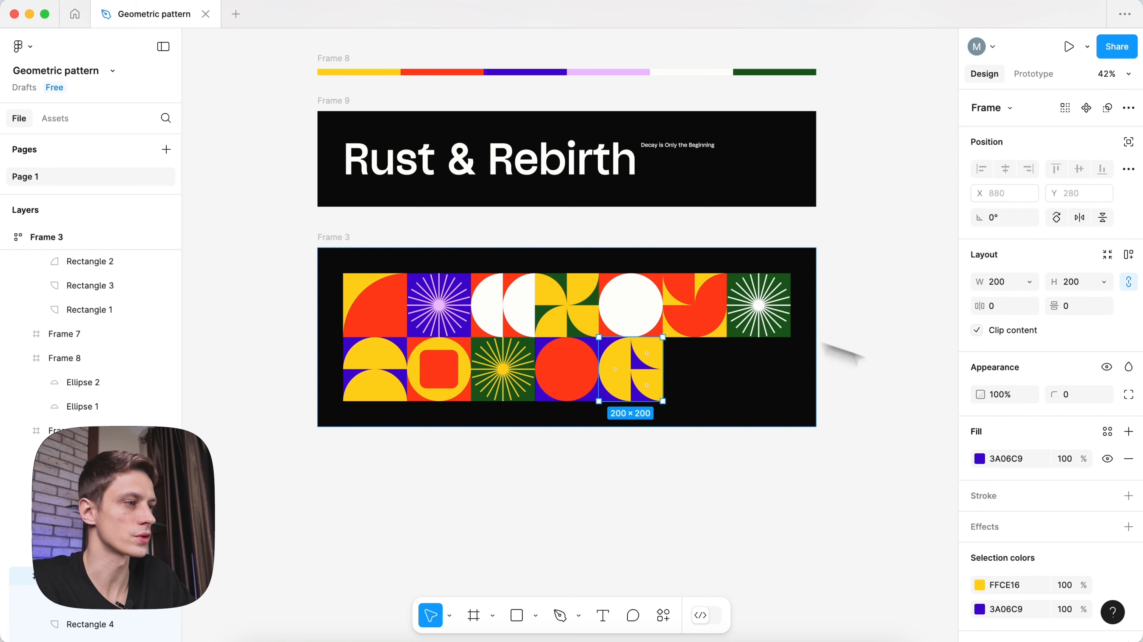
pyautogui.click(980, 458)
pyautogui.write('6C02')
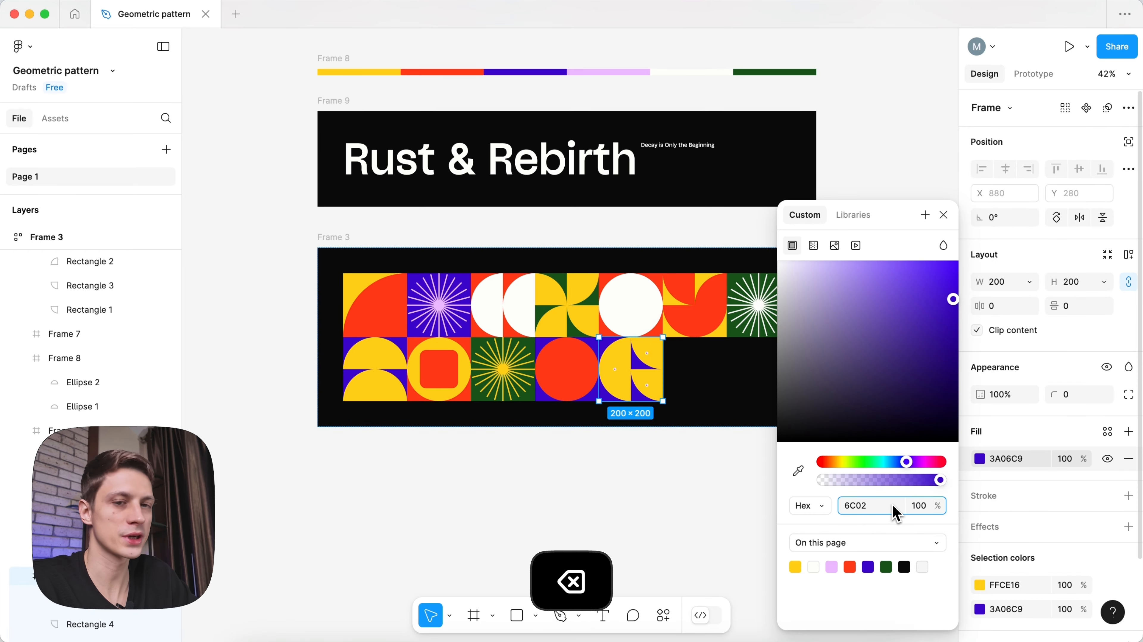
pyautogui.write('A3')
pyautogui.press('Return')
# - Duplicate the last palette swatch and fill the new seventh swatch with that purple
pyautogui.click(776, 73)
pyautogui.press('super+d')
pyautogui.scroll(3, 642, 389)
pyautogui.press('i')
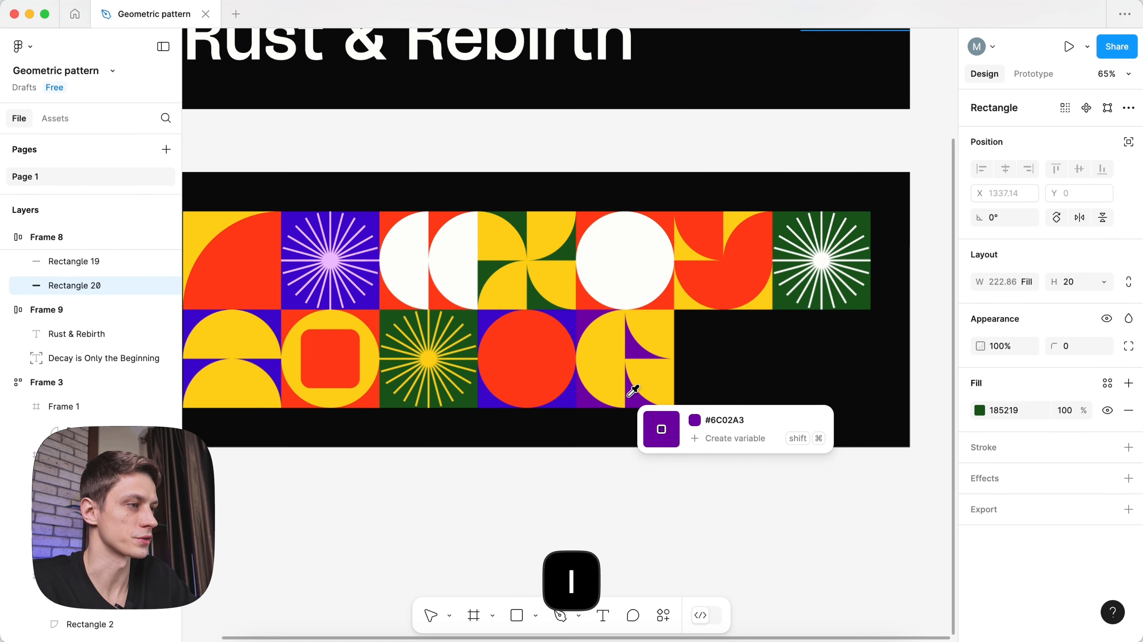
pyautogui.click(628, 396)
pyautogui.scroll(-4, 628, 397)
pyautogui.click(571, 472)
pyautogui.press('space')
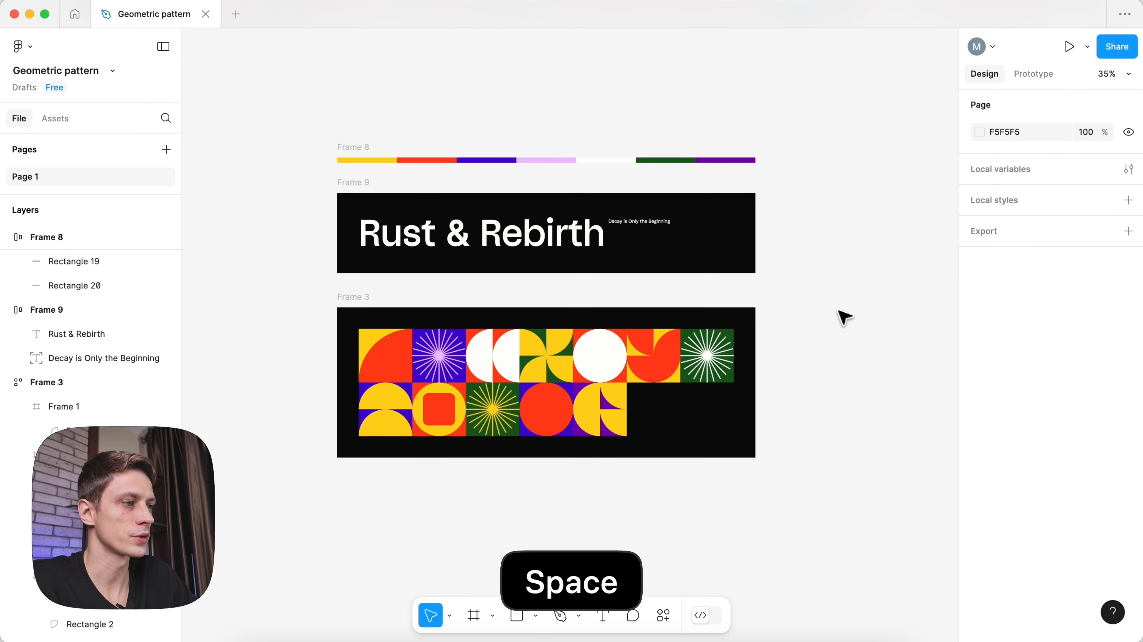
# - Copy the yellow half-circle tile to the row's end, turning its half-circles a quarter turn and making them lilac
pyautogui.click(405, 407)
pyautogui.press('super+d')
pyautogui.press('Right')
pyautogui.press('Right')
pyautogui.press('Right')
pyautogui.press('Right')
pyautogui.scroll(4, 601, 407)
pyautogui.press('Return')
pyautogui.moveTo(768, 368); pyautogui.dragTo(755, 472)
pyautogui.scroll(-3, 665, 414)
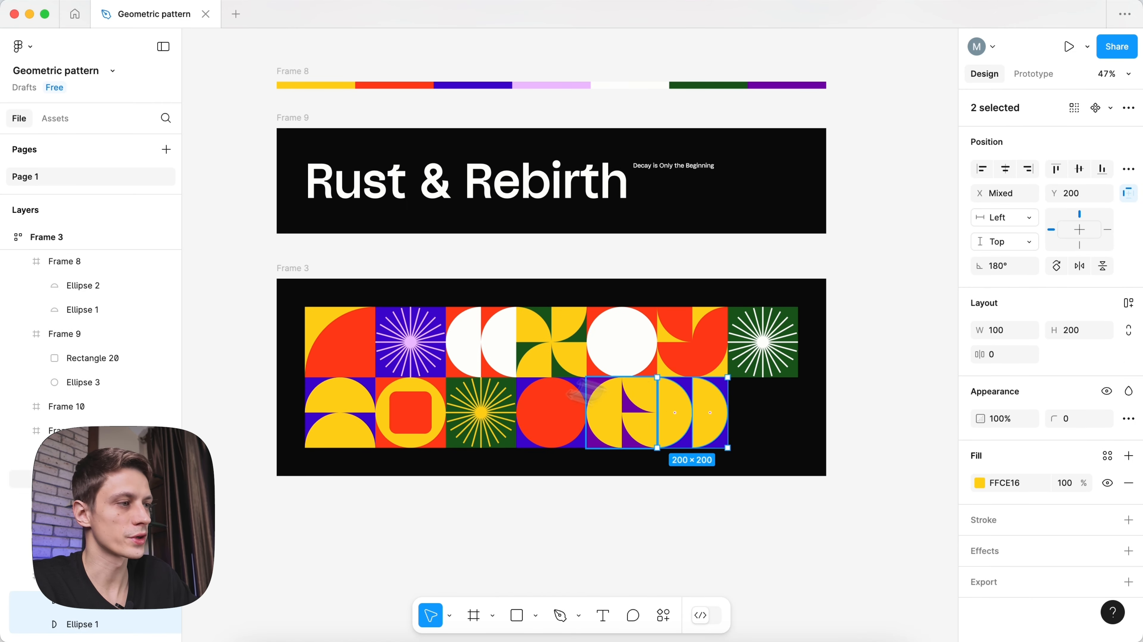
pyautogui.press('i')
pyautogui.scroll(4, 417, 333)
pyautogui.click(416, 331)
pyautogui.scroll(-5, 418, 333)
pyautogui.click(513, 434)
pyautogui.press('space')
pyautogui.moveTo(513, 434); pyautogui.dragTo(517, 452)
pyautogui.scroll(1, 550, 431)
pyautogui.scroll(2, 612, 426)
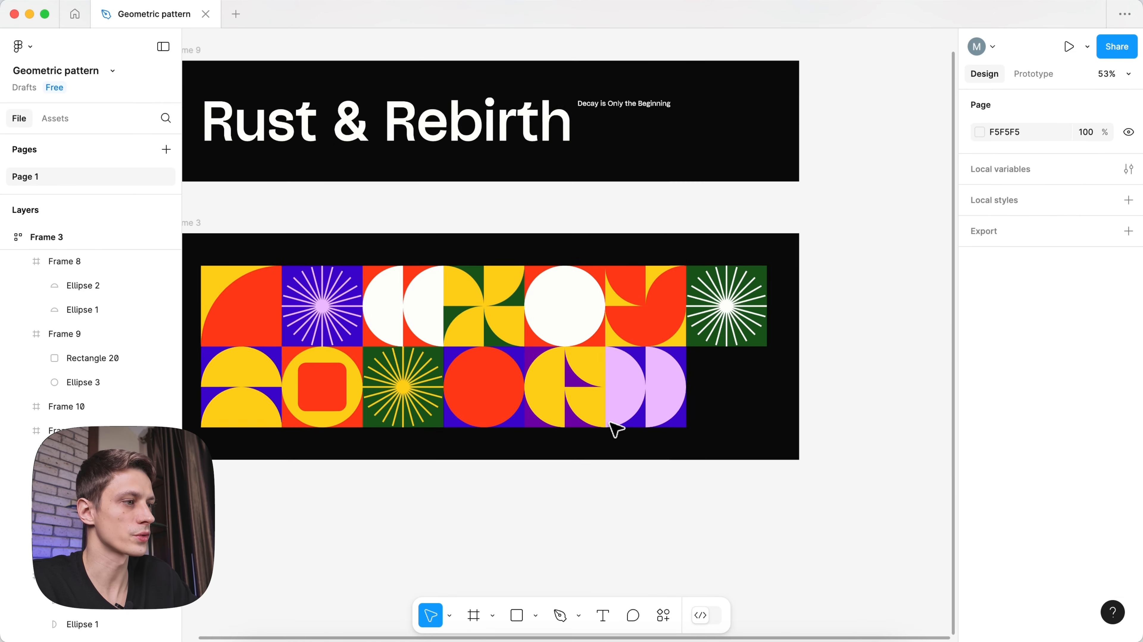
pyautogui.scroll(-1, 383, 400)
pyautogui.press('Escape')
# - End row two with a copy of the yellow ring tile, given a green background and a recoloured inner square
pyautogui.click(383, 400)
pyautogui.press('super+d')
pyautogui.press('Right')
pyautogui.press('Right')
pyautogui.press('Right')
pyautogui.press('Right')
pyautogui.press('i')
pyautogui.click(697, 303)
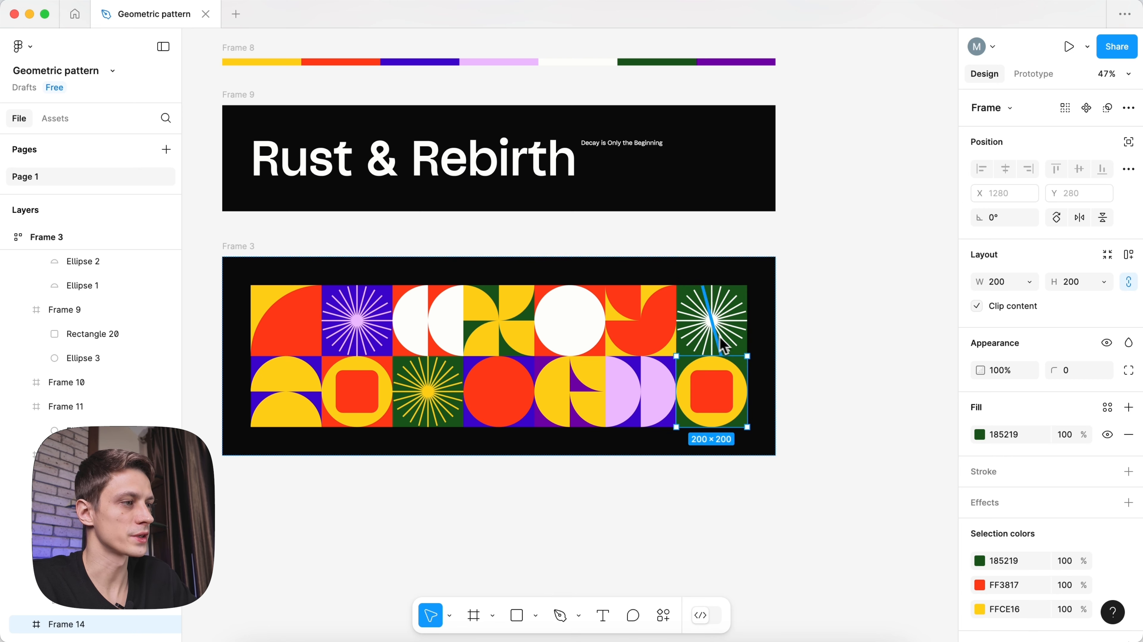
pyautogui.doubleClick(719, 363)
pyautogui.press('i')
pyautogui.click(712, 380)
pyautogui.click(711, 382)
pyautogui.press('i')
pyautogui.click(617, 376)
pyautogui.click(577, 504)
pyautogui.moveTo(582, 499); pyautogui.dragTo(583, 473)
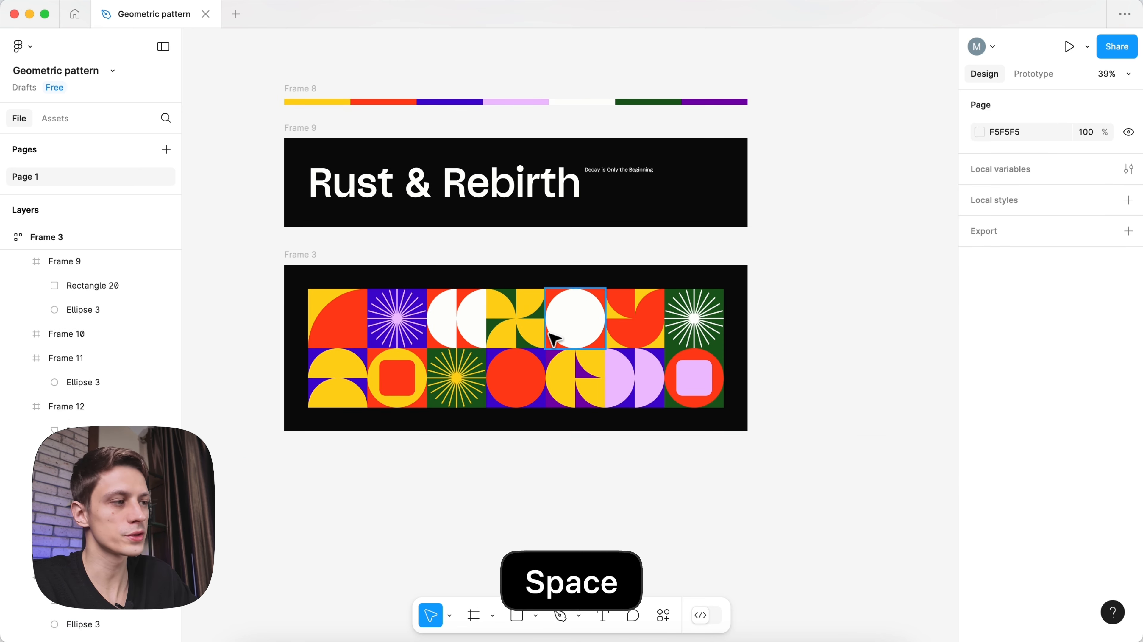
# - Start row three with a copy of the pinwheel tile, with purple blades
pyautogui.click(531, 333)
pyautogui.press('super+d')
pyautogui.press('Down')
pyautogui.press('Down')
pyautogui.press('i')
pyautogui.click(651, 368)
pyautogui.click(980, 585)
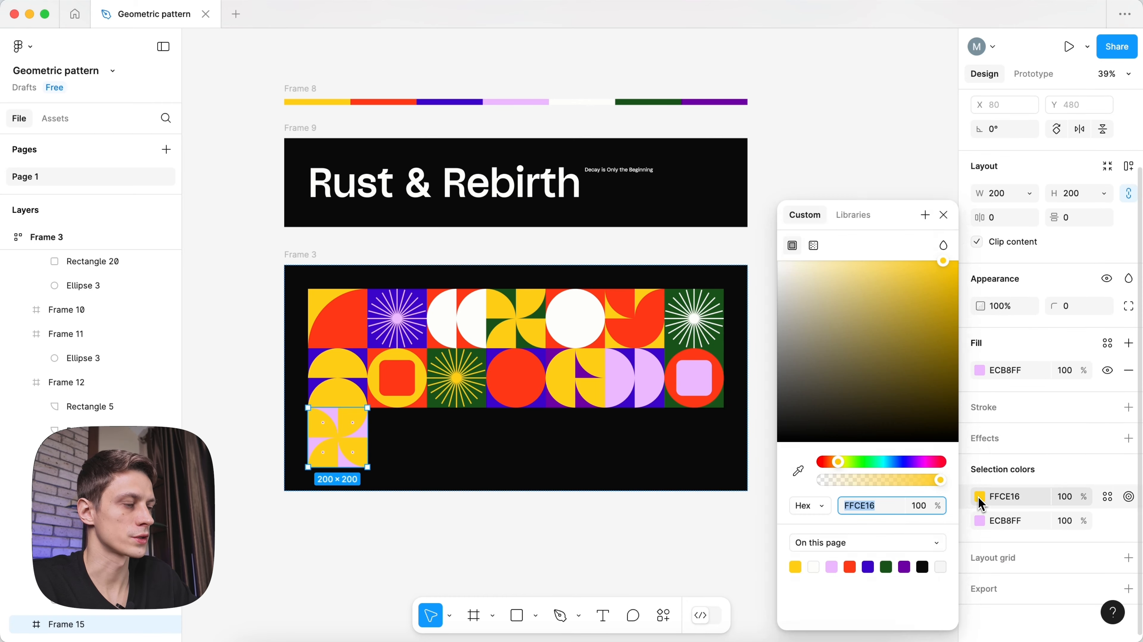
pyautogui.click(803, 480)
pyautogui.click(584, 396)
# - Add a copy of the white half-circle tile with flipped half-circles and a dark green background
pyautogui.click(484, 335)
pyautogui.press('super+d')
pyautogui.press('Down')
pyautogui.press('Down')
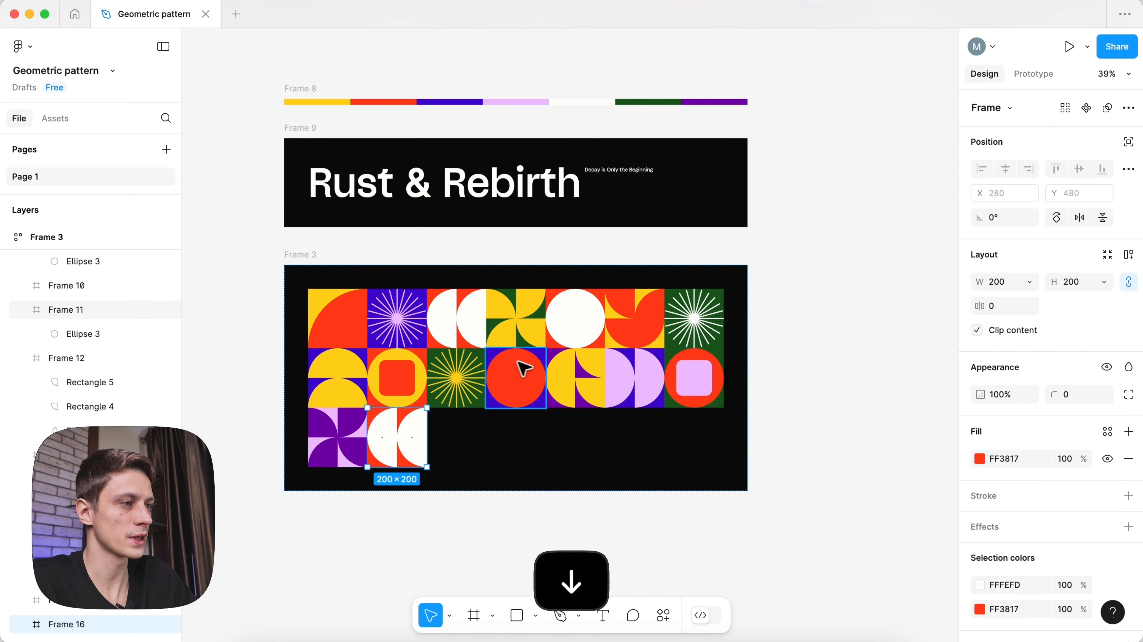
pyautogui.scroll(4, 392, 442)
pyautogui.press('Return')
pyautogui.moveTo(452, 397); pyautogui.dragTo(351, 481)
pyautogui.scroll(-4, 400, 459)
pyautogui.click(444, 510)
pyautogui.click(418, 460)
pyautogui.press('i')
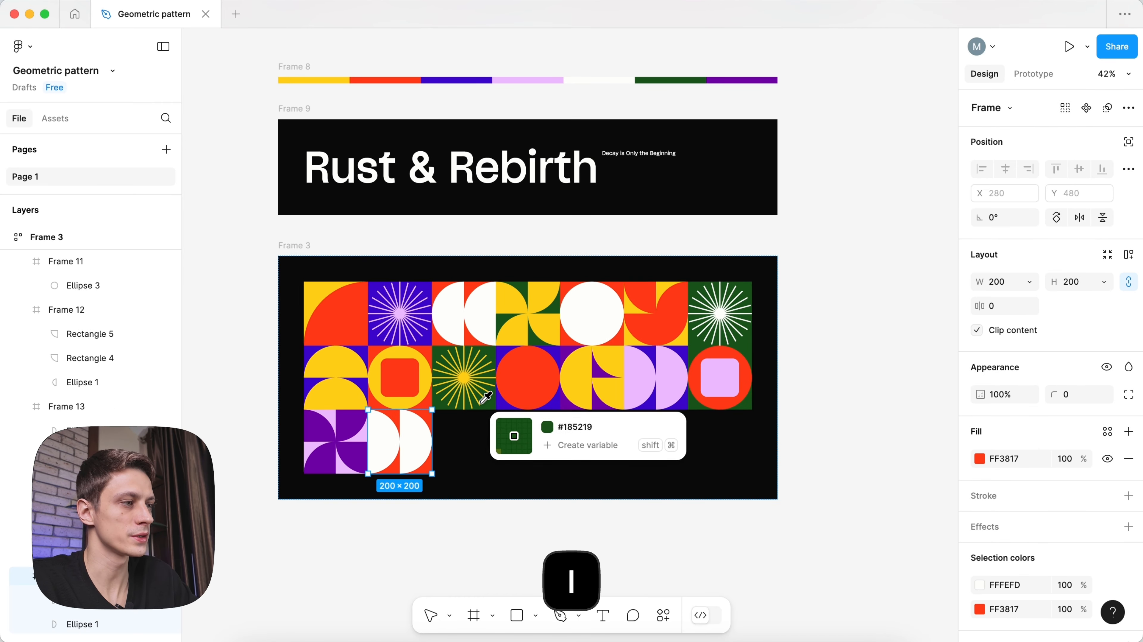
pyautogui.click(480, 396)
pyautogui.scroll(-3, 503, 400)
# - Add a copy of the red and yellow first tile with its quarter shape rotated and coloured blue
pyautogui.click(540, 522)
pyautogui.moveTo(540, 523); pyautogui.dragTo(534, 518)
pyautogui.click(372, 318)
pyautogui.press('super+d')
pyautogui.press('Down')
pyautogui.press('Down')
pyautogui.press('Right')
pyautogui.press('Right')
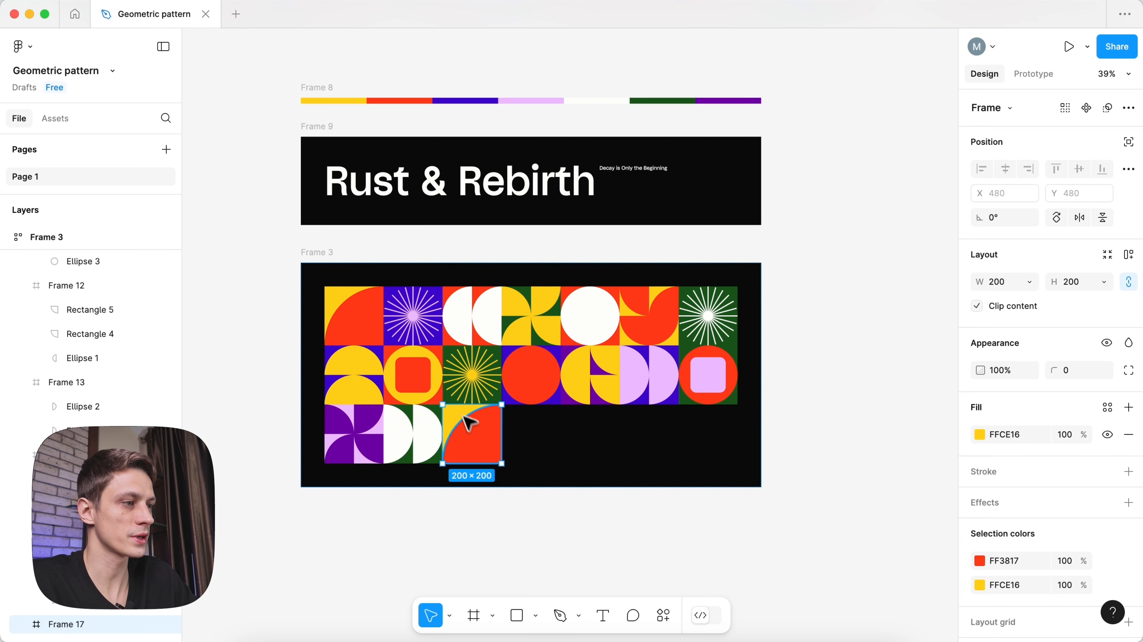
pyautogui.doubleClick(472, 438)
pyautogui.moveTo(505, 456); pyautogui.dragTo(496, 463)
pyautogui.press('i')
pyautogui.click(529, 397)
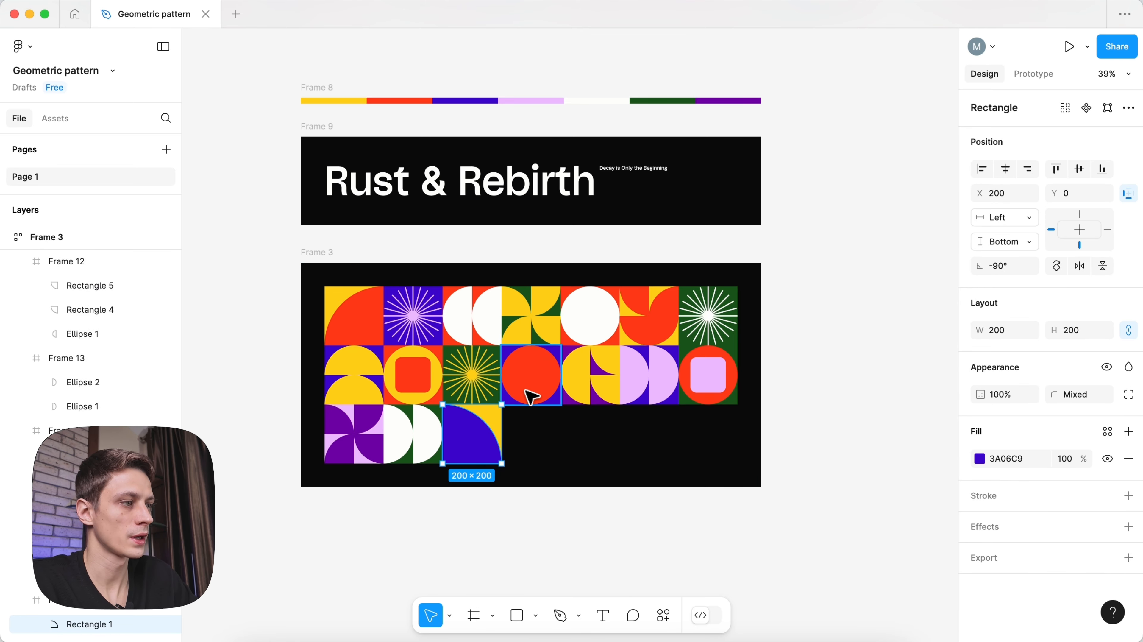
# - Add a copy of the starburst tile with red starburst lines on a yellow background
pyautogui.click(487, 362)
pyautogui.press('super+d')
pyautogui.press('Down')
pyautogui.press('super+z')
pyautogui.click(980, 557)
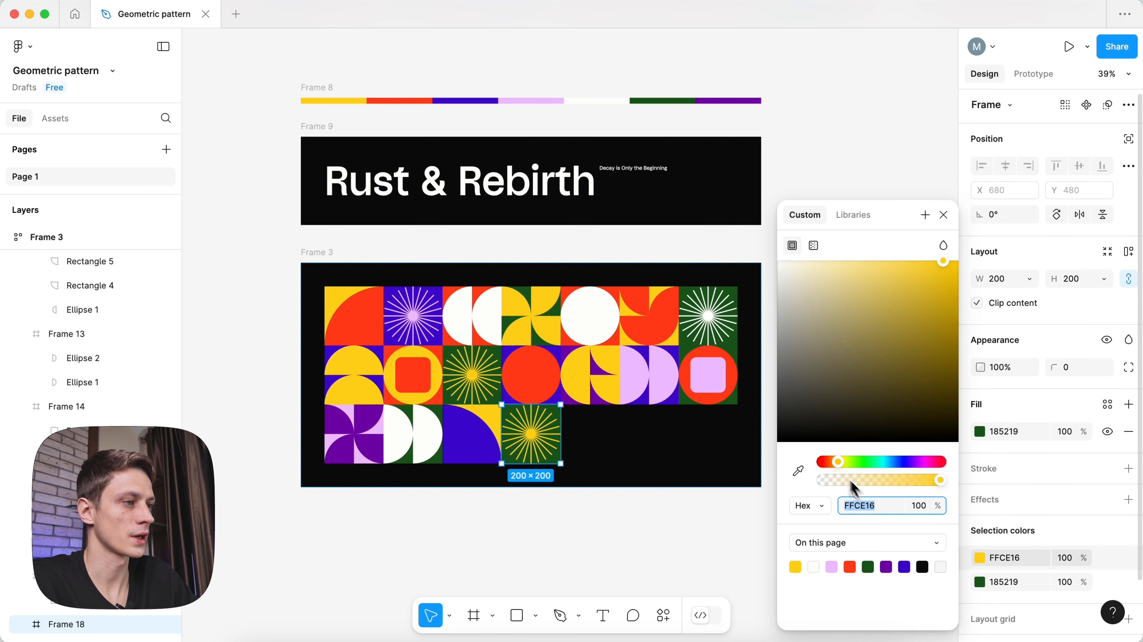
pyautogui.click(798, 471)
pyautogui.click(720, 359)
pyautogui.click(481, 425)
pyautogui.click(529, 429)
pyautogui.scroll(-2, 535, 430)
pyautogui.scroll(-2, 998, 551)
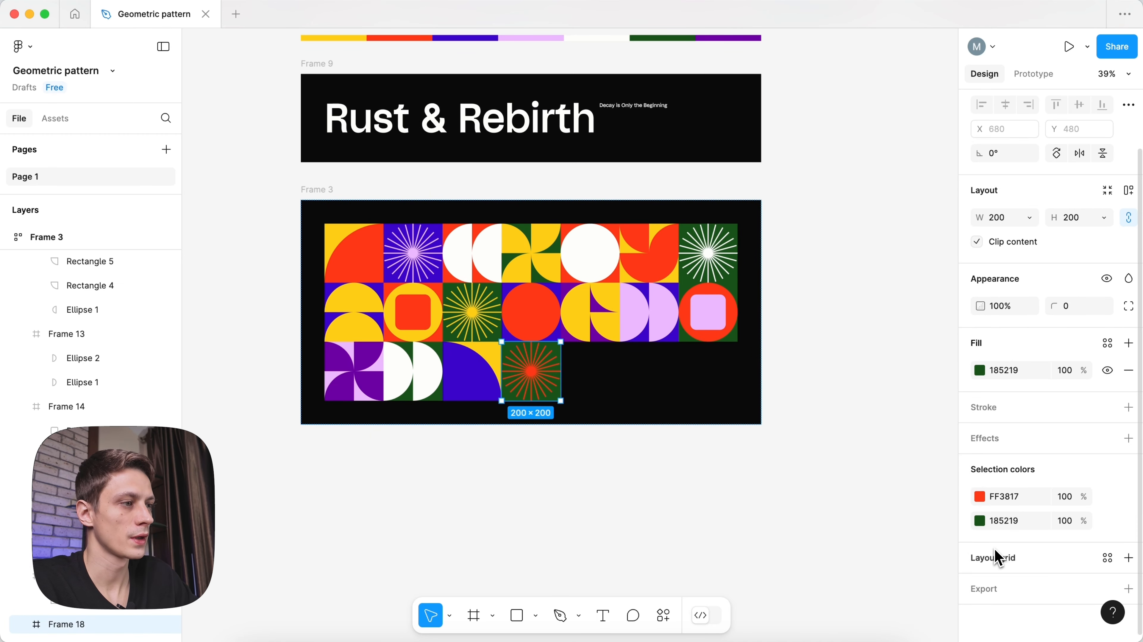
pyautogui.click(980, 522)
pyautogui.click(798, 471)
pyautogui.click(495, 348)
pyautogui.click(567, 486)
pyautogui.press('space')
pyautogui.moveTo(599, 476); pyautogui.dragTo(589, 495)
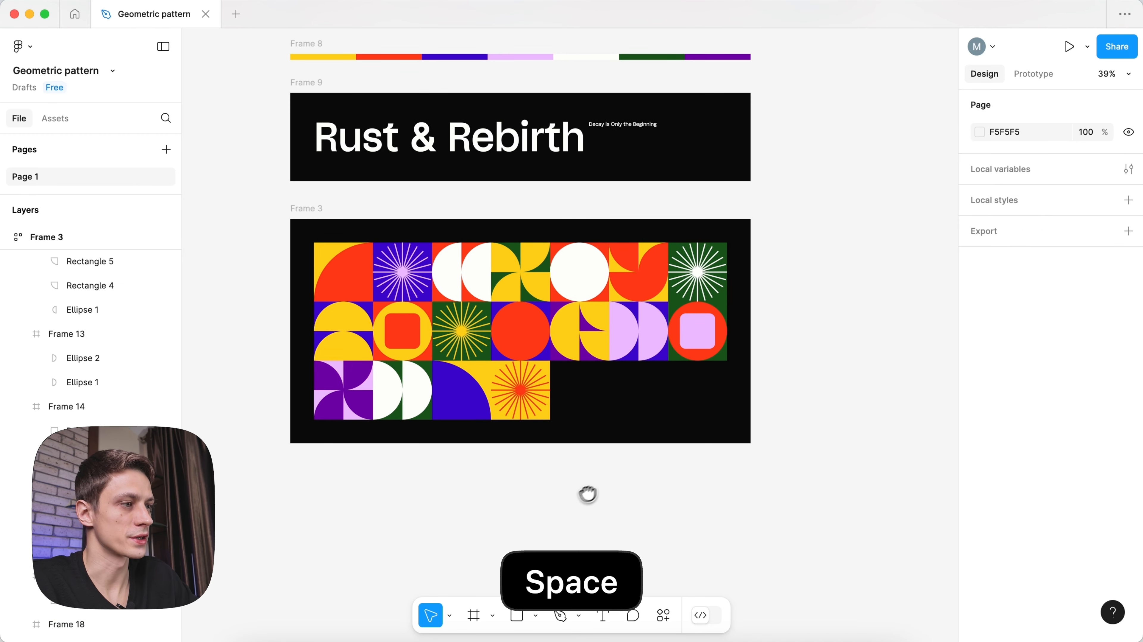
# - Add a copy of the yellow and purple tile with its half circle replaced by duplicated purple quarter shapes, on white
pyautogui.click(575, 340)
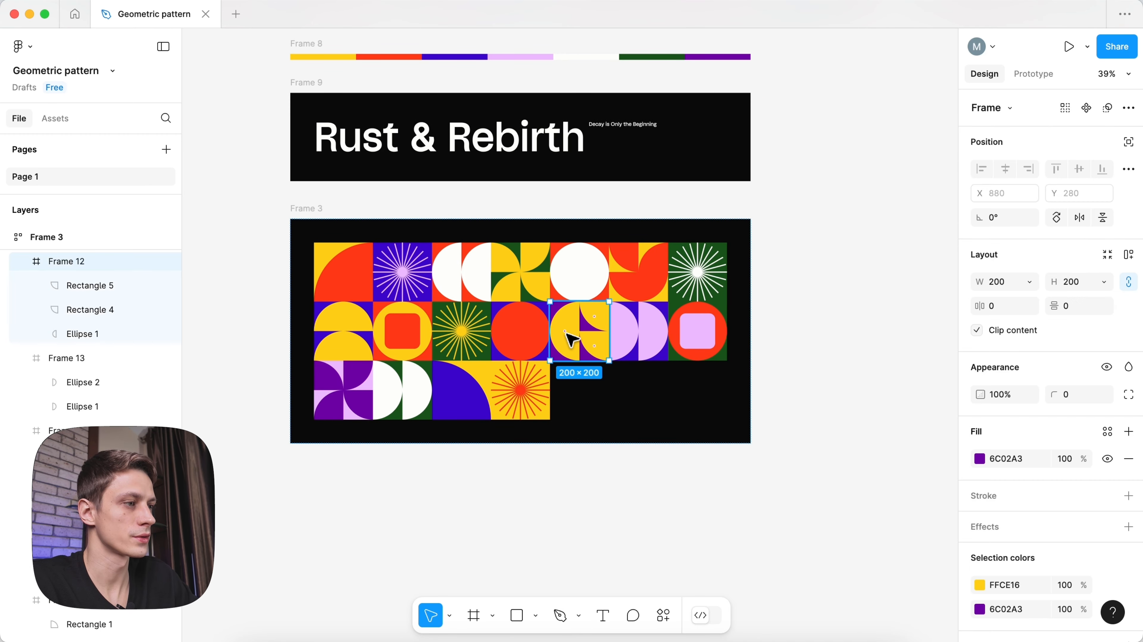
pyautogui.press('super+d')
pyautogui.press('Down')
pyautogui.scroll(5, 575, 379)
pyautogui.keyDown('super'); pyautogui.click(572, 382); pyautogui.keyUp('super')
pyautogui.press('BackSpace')
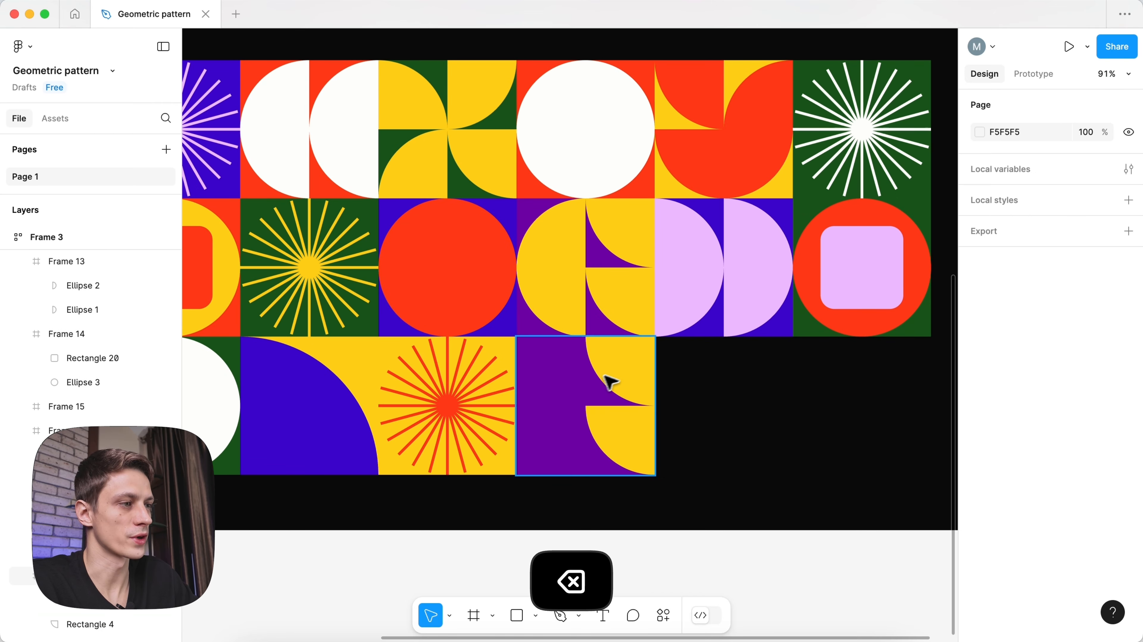
pyautogui.keyDown('super'); pyautogui.click(608, 380); pyautogui.keyUp('super')
pyautogui.keyDown('shift'); pyautogui.click(619, 423); pyautogui.keyUp('shift')
pyautogui.moveTo(618, 370); pyautogui.dragTo(567, 372)
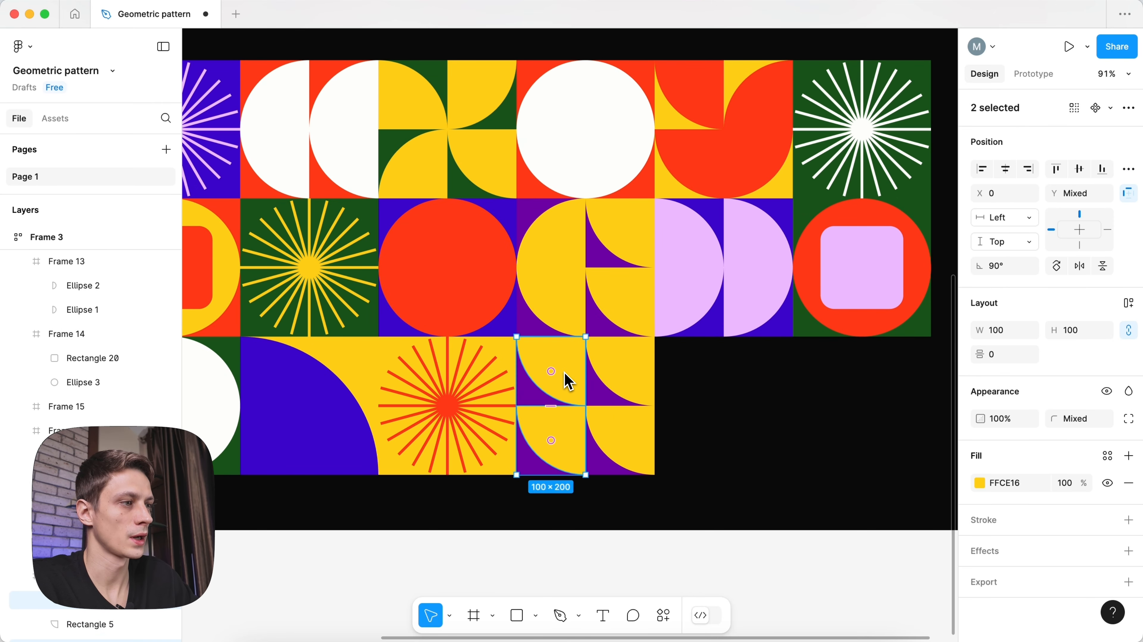
pyautogui.scroll(-5, 565, 373)
pyautogui.click(513, 361)
pyautogui.click(573, 378)
pyautogui.scroll(-1, 1049, 505)
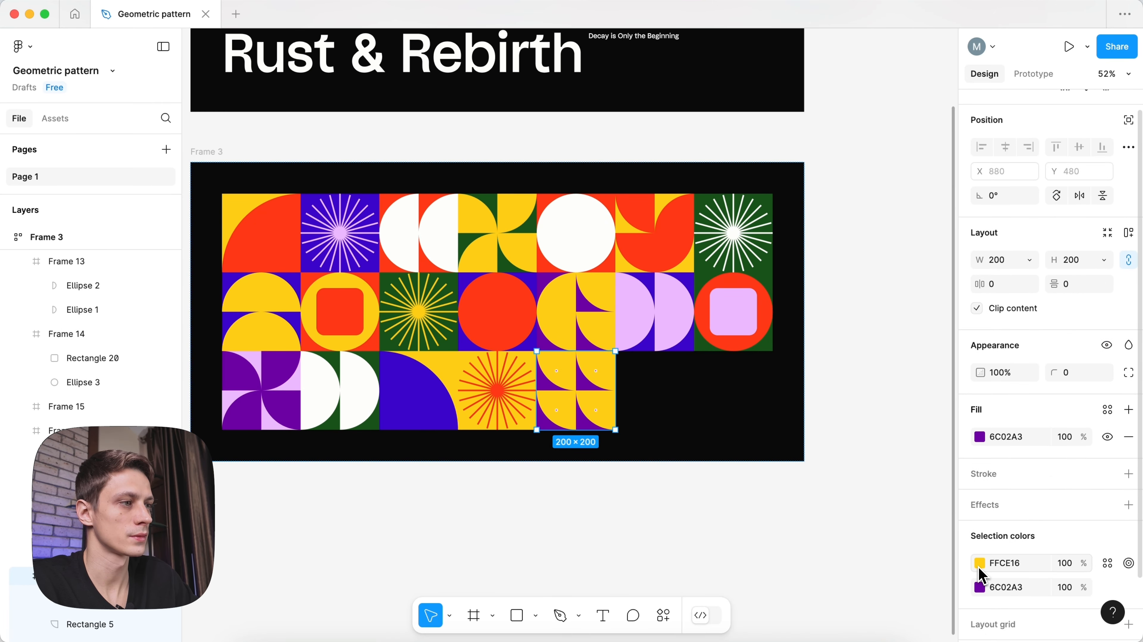
pyautogui.click(980, 562)
pyautogui.click(799, 471)
pyautogui.click(600, 248)
pyautogui.click(648, 517)
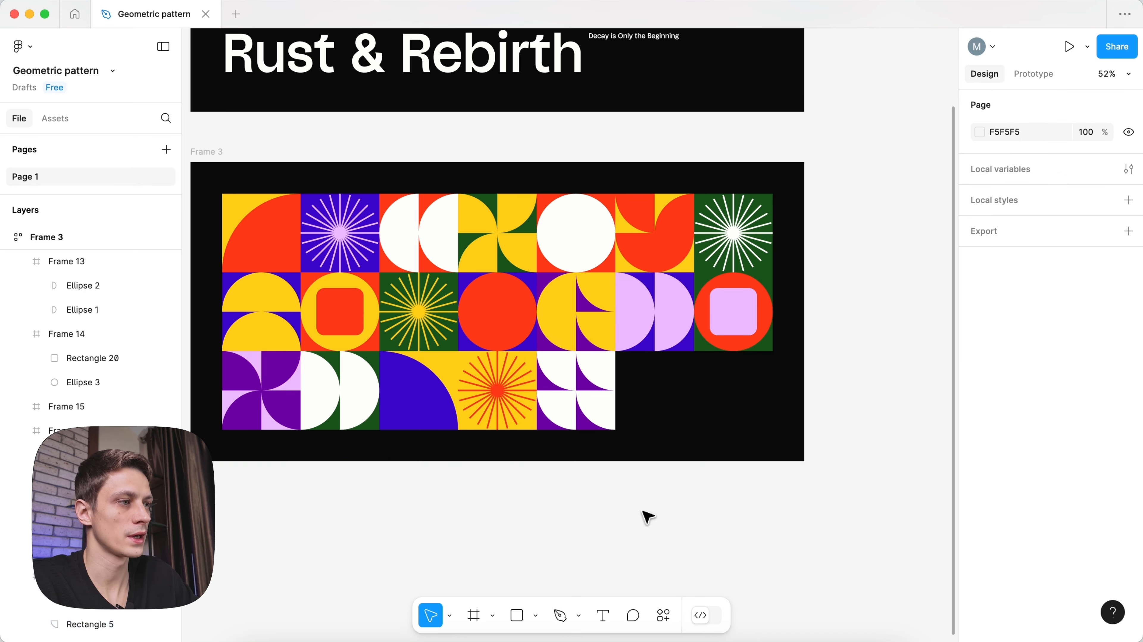
pyautogui.scroll(-3, 613, 497)
# - Stack the pattern, title and palette strip frames in a vertical auto layout with 0 gap
pyautogui.press('v')
pyautogui.press('space')
pyautogui.moveTo(551, 510); pyautogui.dragTo(567, 530)
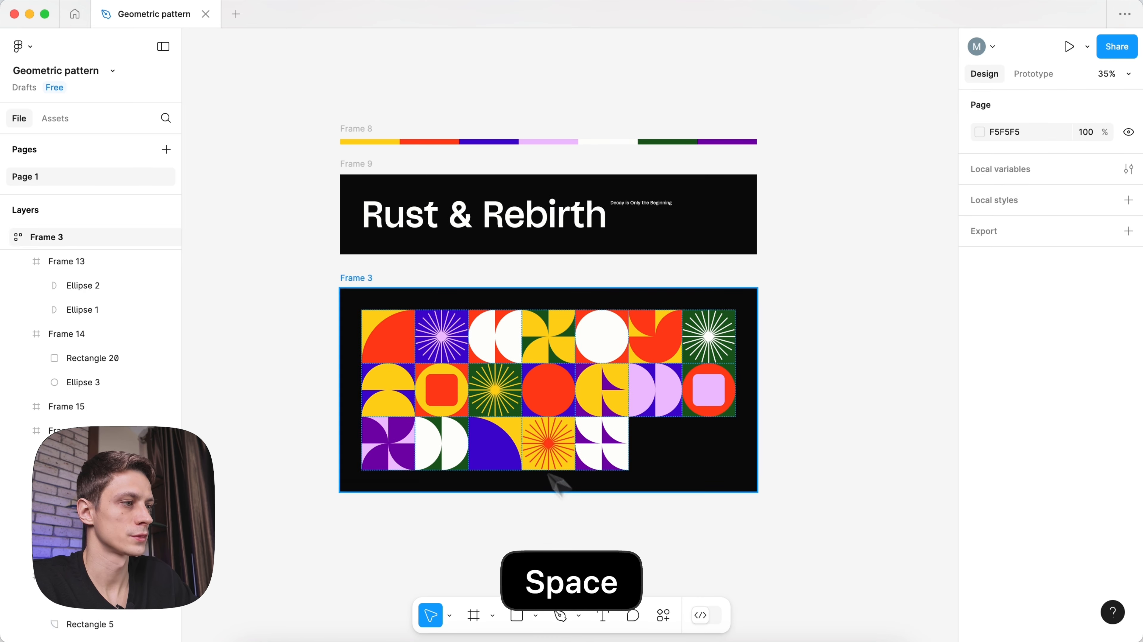
pyautogui.scroll(1, 468, 386)
pyautogui.click(359, 275)
pyautogui.keyDown('shift'); pyautogui.click(358, 160); pyautogui.keyUp('shift')
pyautogui.keyDown('shift'); pyautogui.click(365, 127); pyautogui.keyUp('shift')
pyautogui.hotkey('shift', 'a')
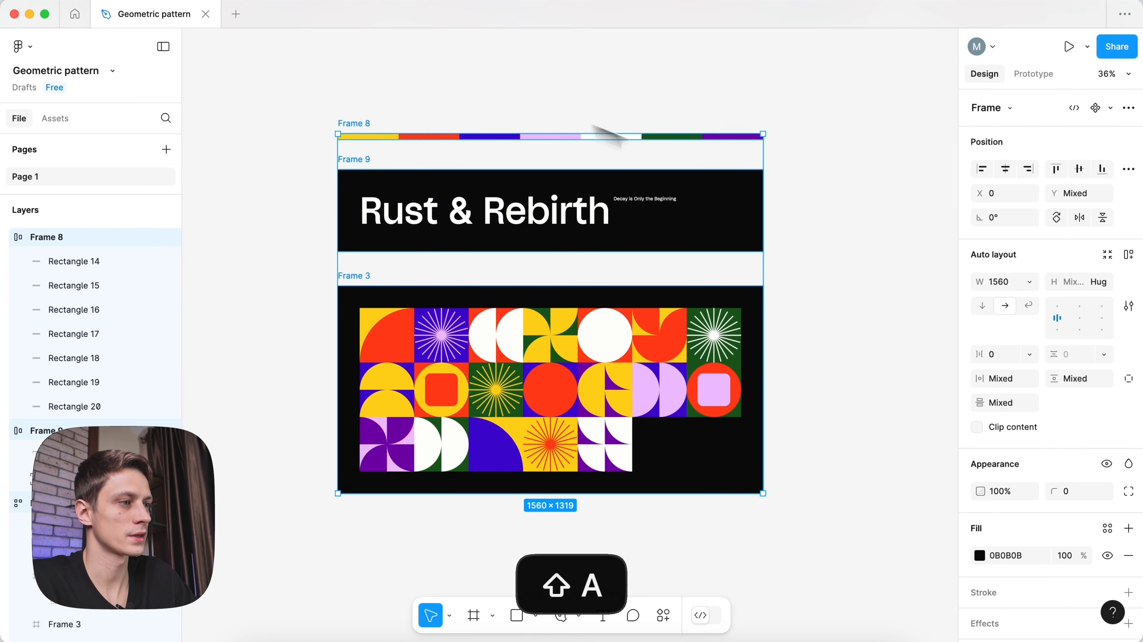
pyautogui.moveTo(980, 331); pyautogui.dragTo(989, 339)
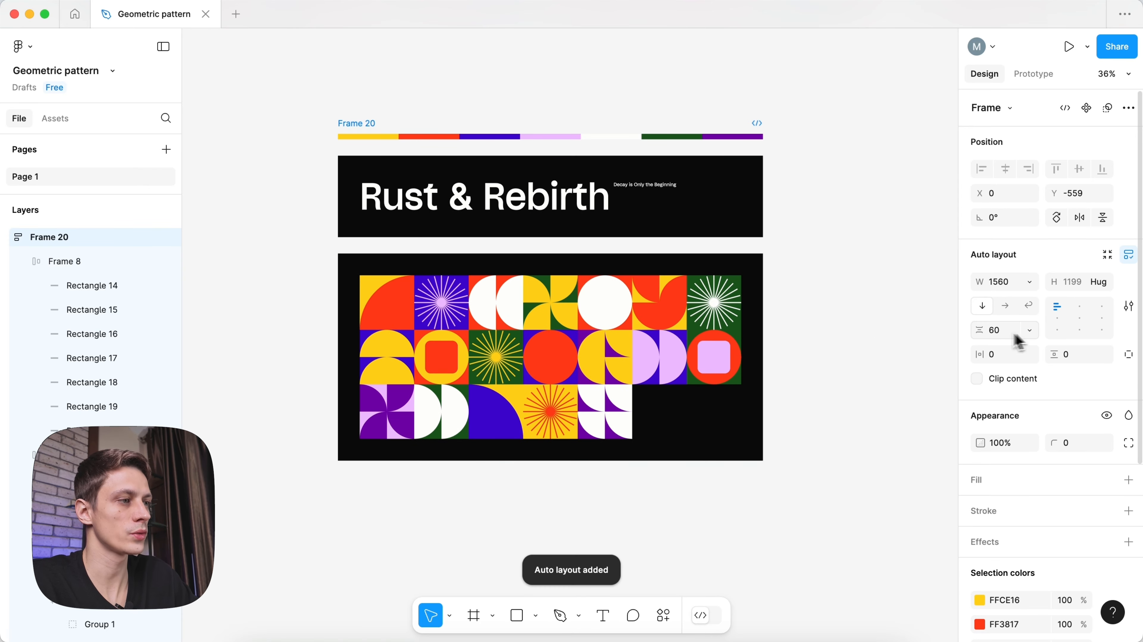
pyautogui.click(1014, 333)
pyautogui.write('0')
# - Set the title frame's bottom padding to 0
pyautogui.click(840, 234)
pyautogui.press('space')
pyautogui.moveTo(569, 109); pyautogui.dragTo(573, 129)
pyautogui.scroll(2, 573, 129)
pyautogui.scroll(1, 574, 129)
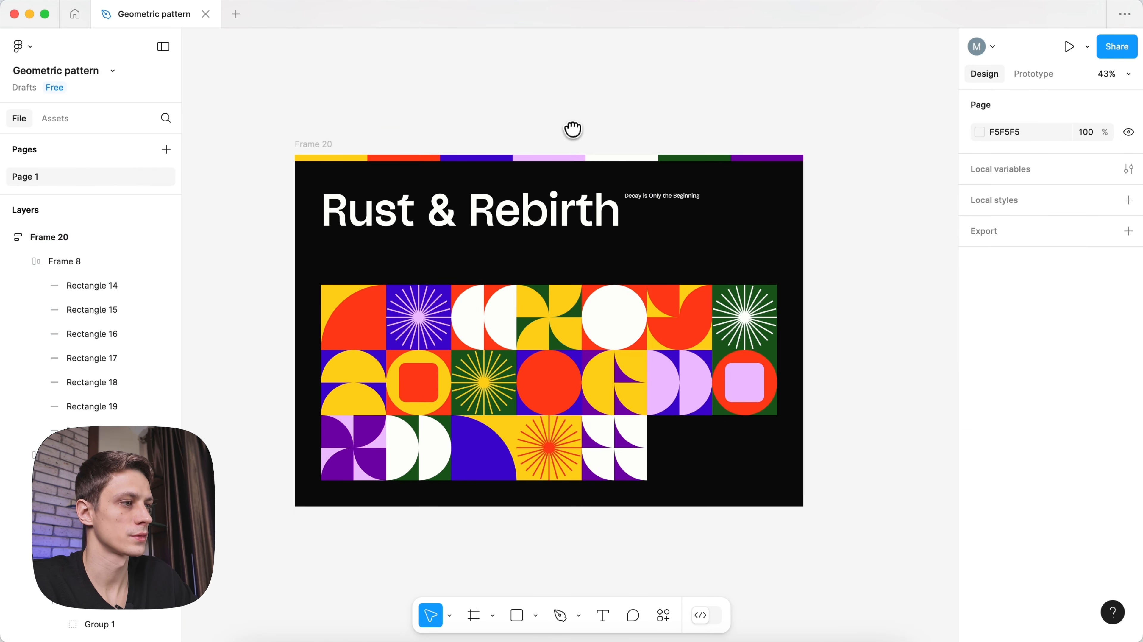
pyautogui.click(630, 207)
pyautogui.click(1129, 353)
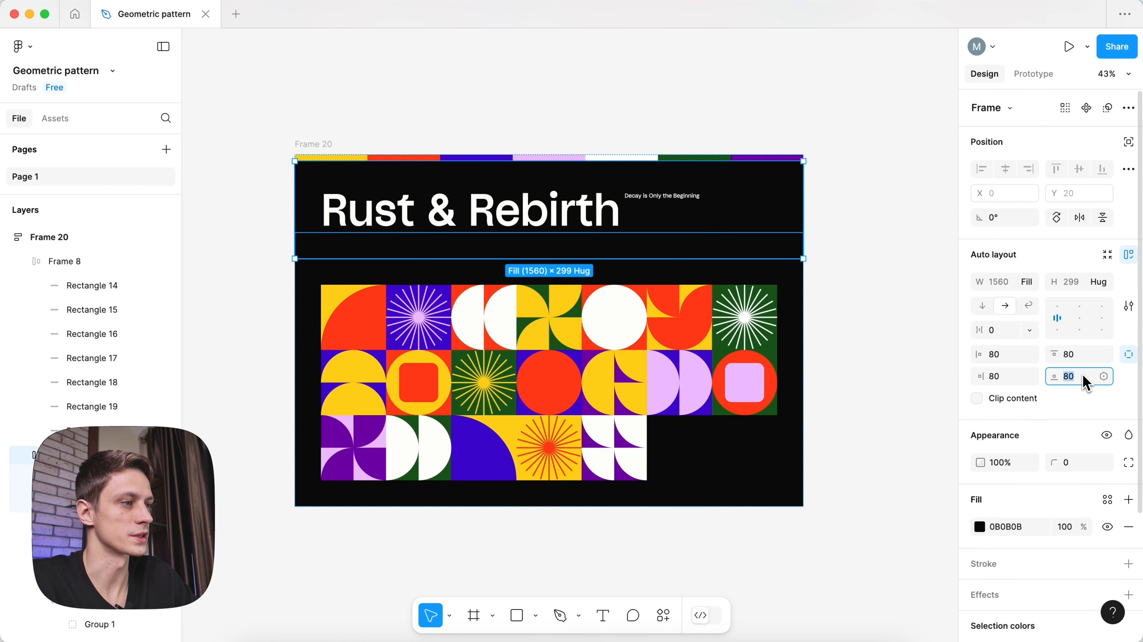
pyautogui.write('0')
pyautogui.press('Return')
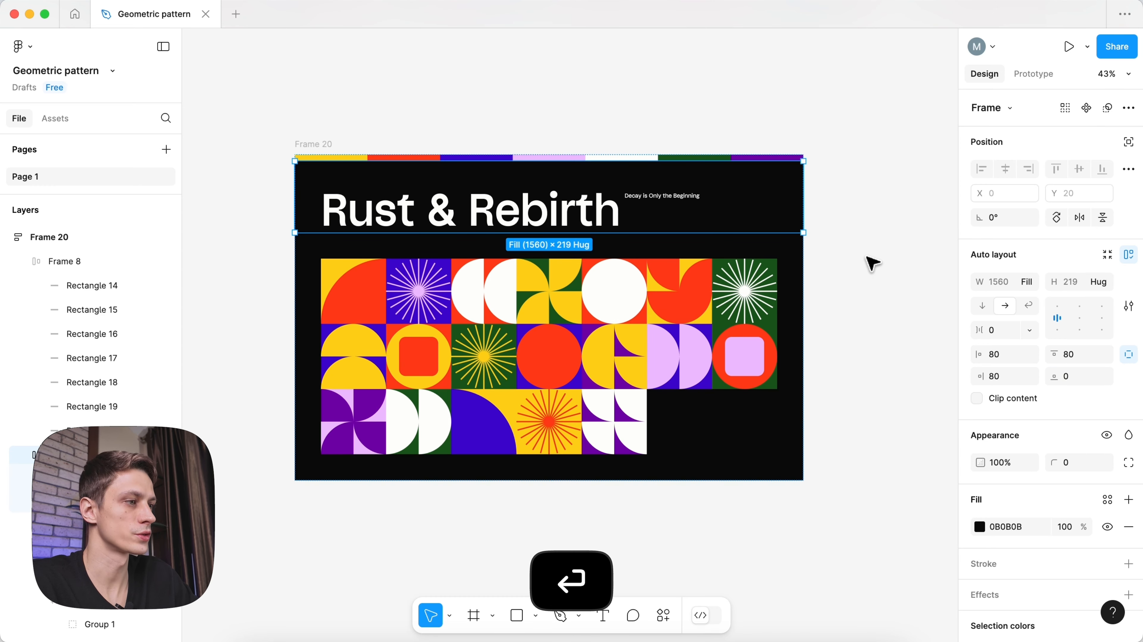
# - Name the combined poster frame 'Rust & Rebirth' using the copied title text
pyautogui.click(868, 260)
pyautogui.press('v')
pyautogui.scroll(-1, 852, 270)
pyautogui.press('space')
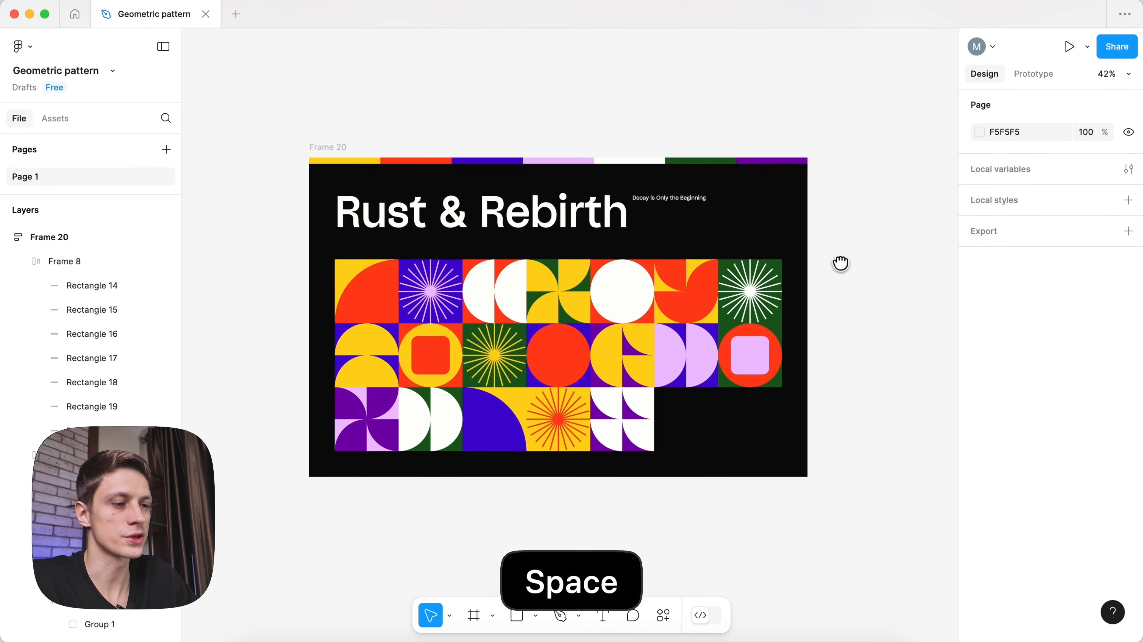
pyautogui.scroll(2, 571, 135)
pyautogui.moveTo(572, 135); pyautogui.dragTo(561, 128)
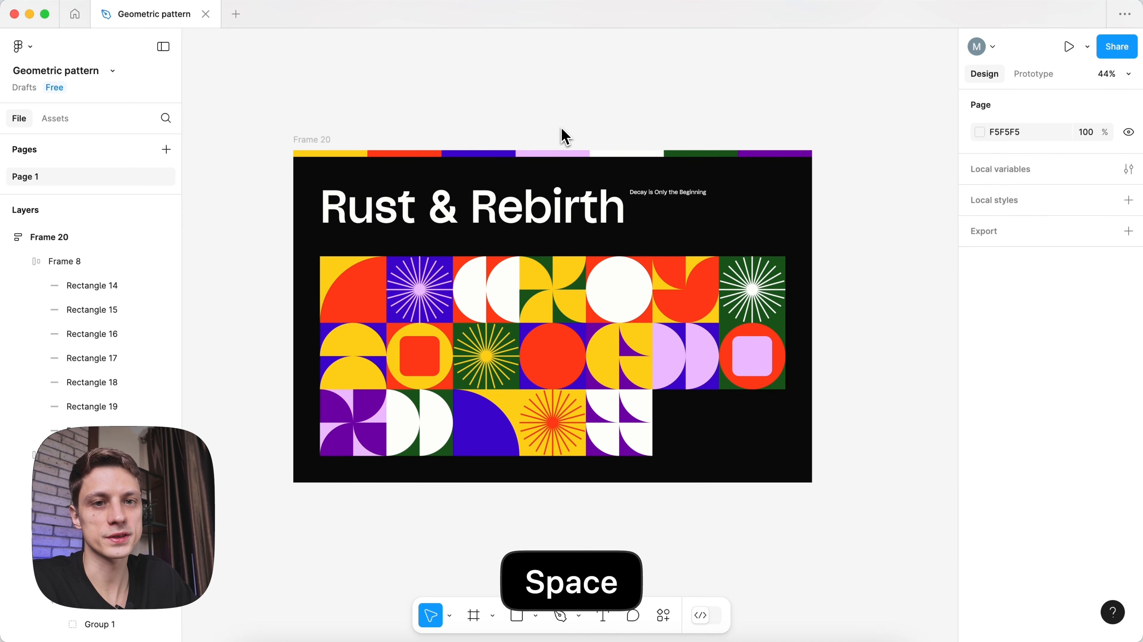
pyautogui.scroll(1, 508, 134)
pyautogui.press('space')
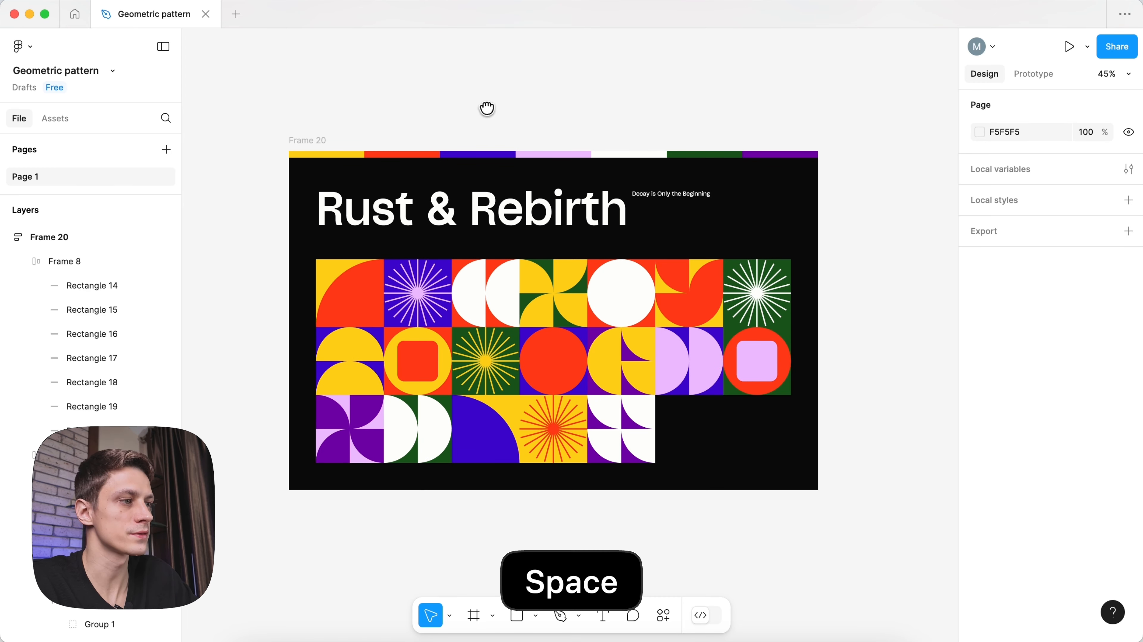
pyautogui.moveTo(487, 108); pyautogui.dragTo(493, 107)
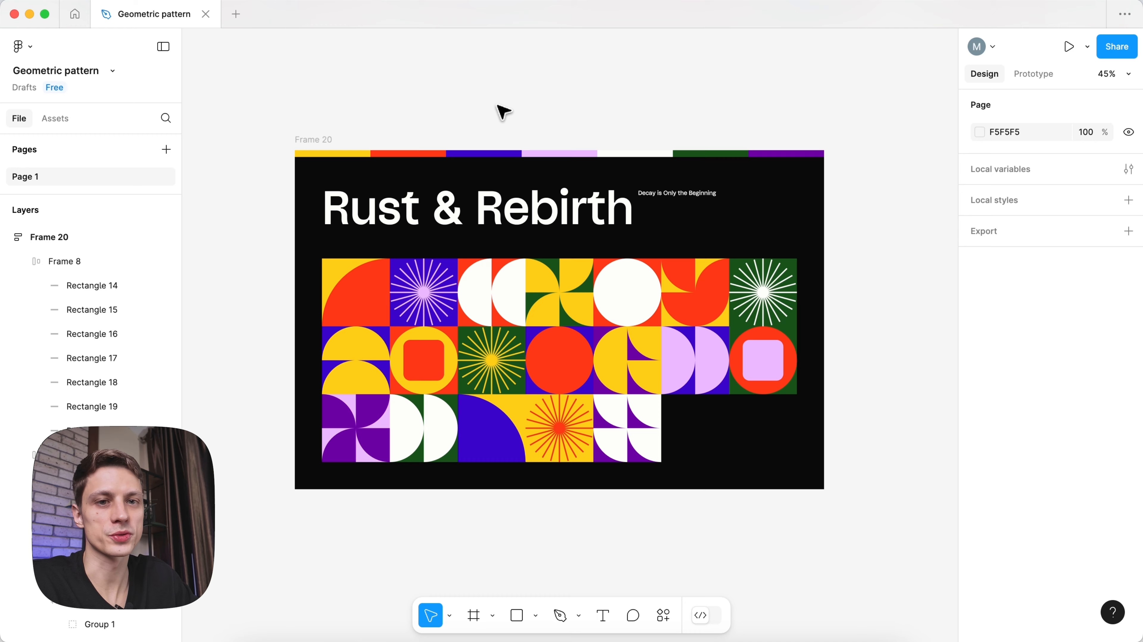
pyautogui.doubleClick(460, 207)
pyautogui.press('super+c')
pyautogui.press('Escape')
pyautogui.doubleClick(332, 140)
pyautogui.press('super+v')
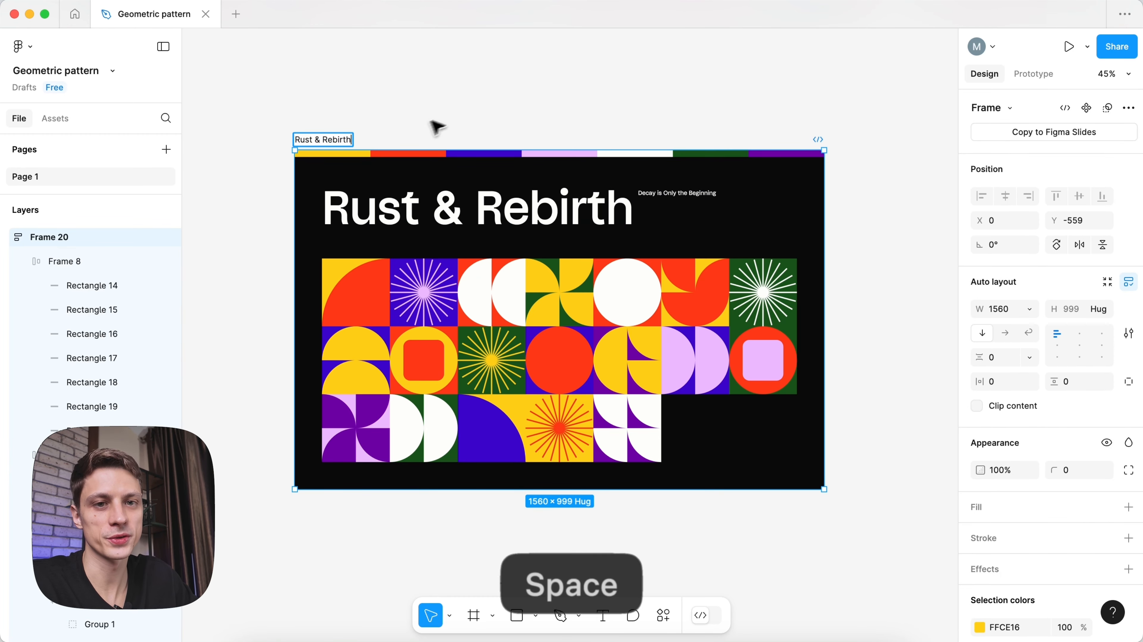